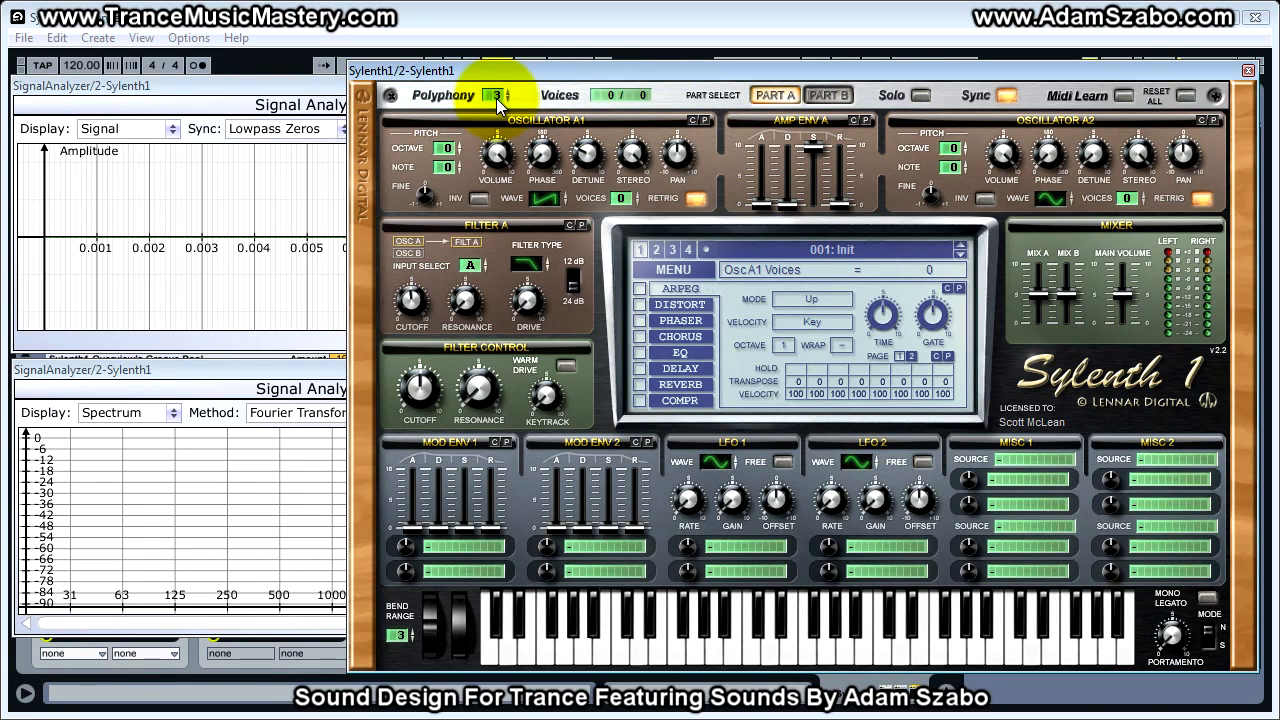
- Set the polyphony to 1 and oscillator A1's voices to 1
mouse_move(496, 98)
mouse_down()
mouse_move(494, 122)
mouse_move(494, 105)
mouse_up()
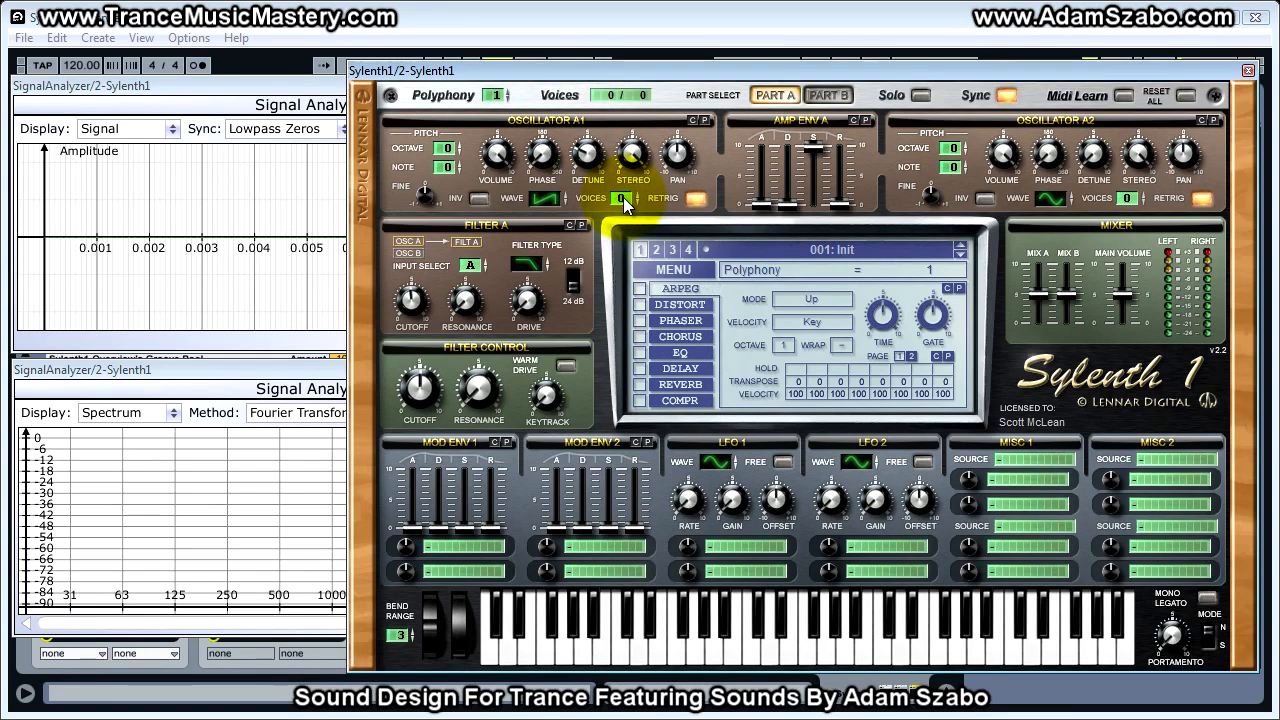
drag(623, 197, 623, 190)
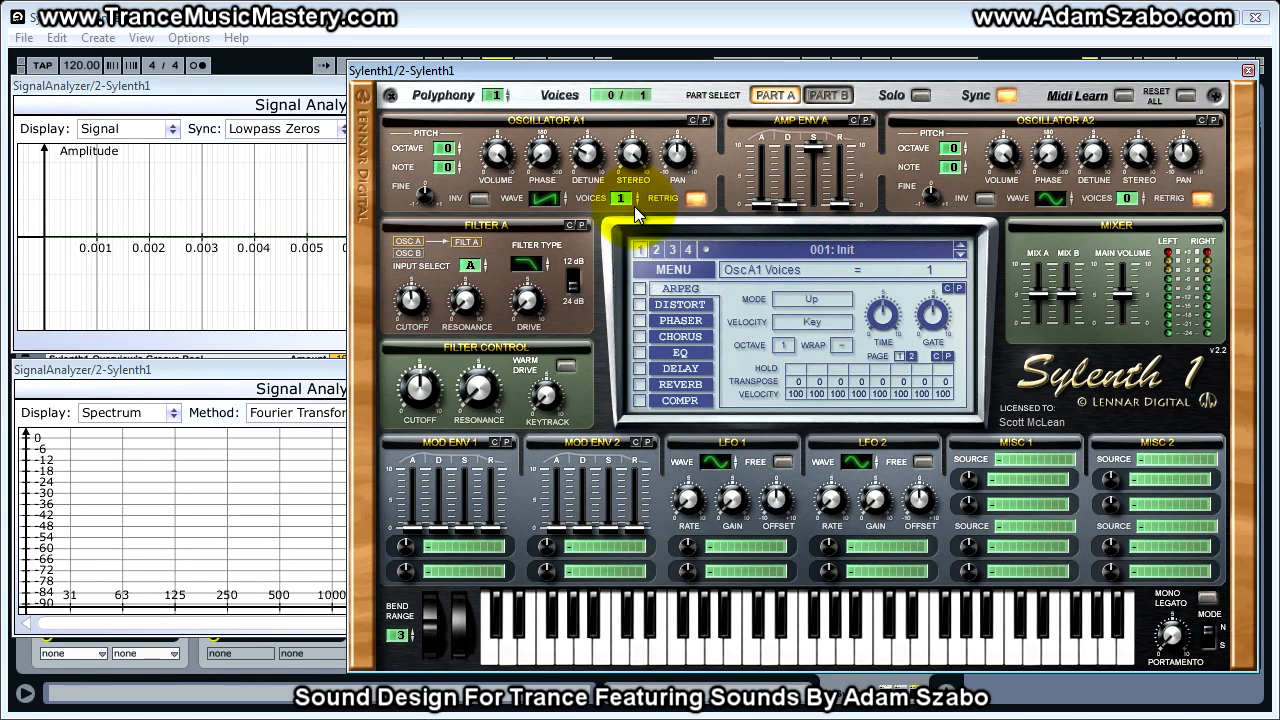
- Initialize the current preset and give oscillator A1 1 voice
click(683, 266)
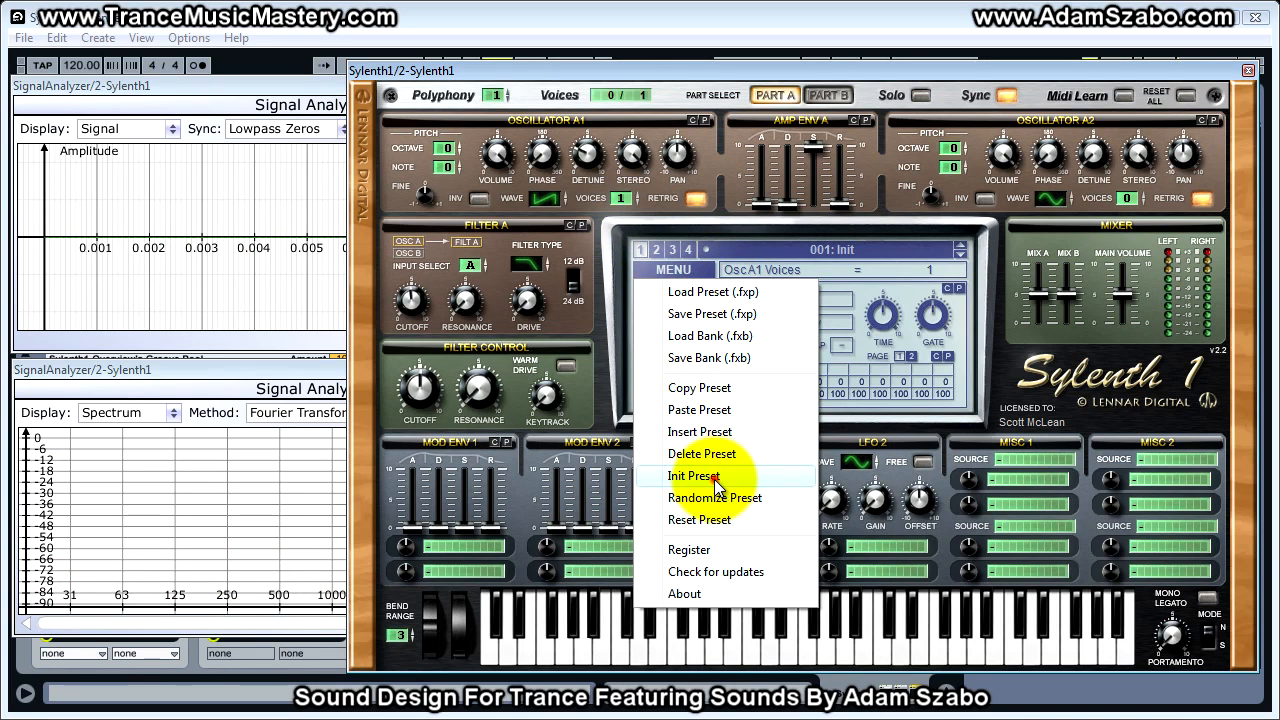
click(714, 479)
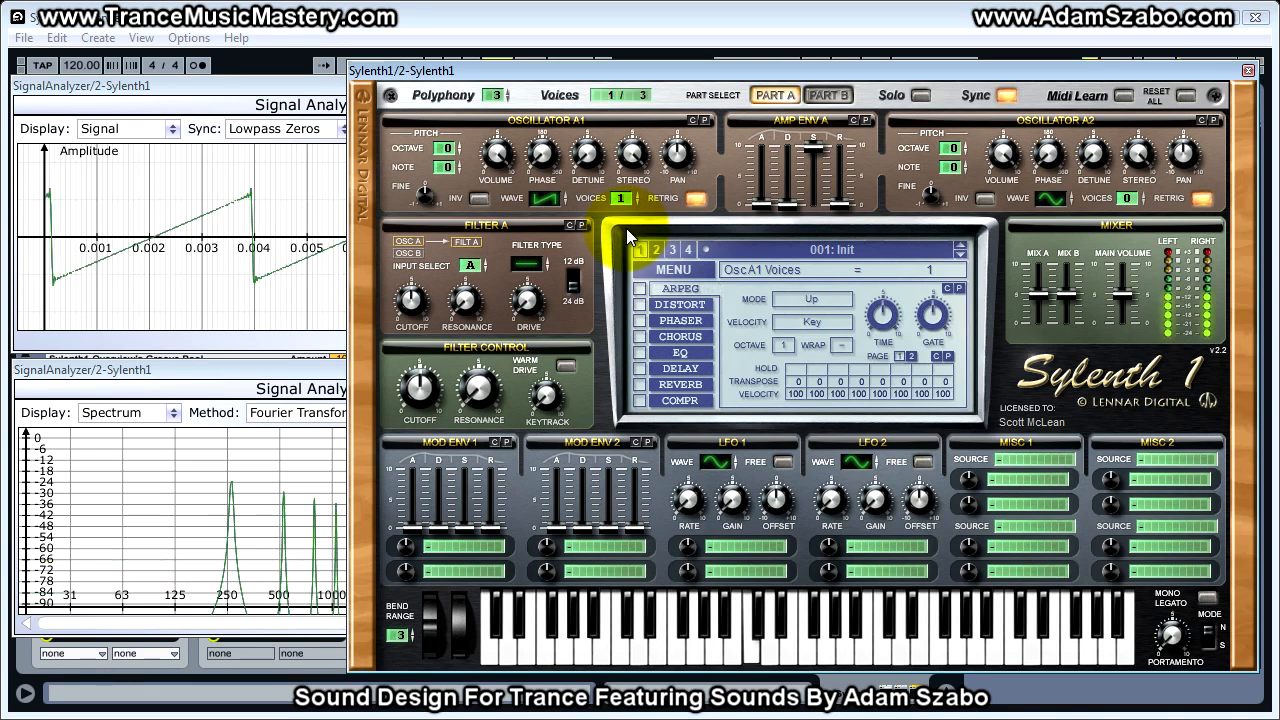
- Bring the signal and spectrum analyzer windows forward to examine their displays, and return to the Sylenth1 window
click(277, 85)
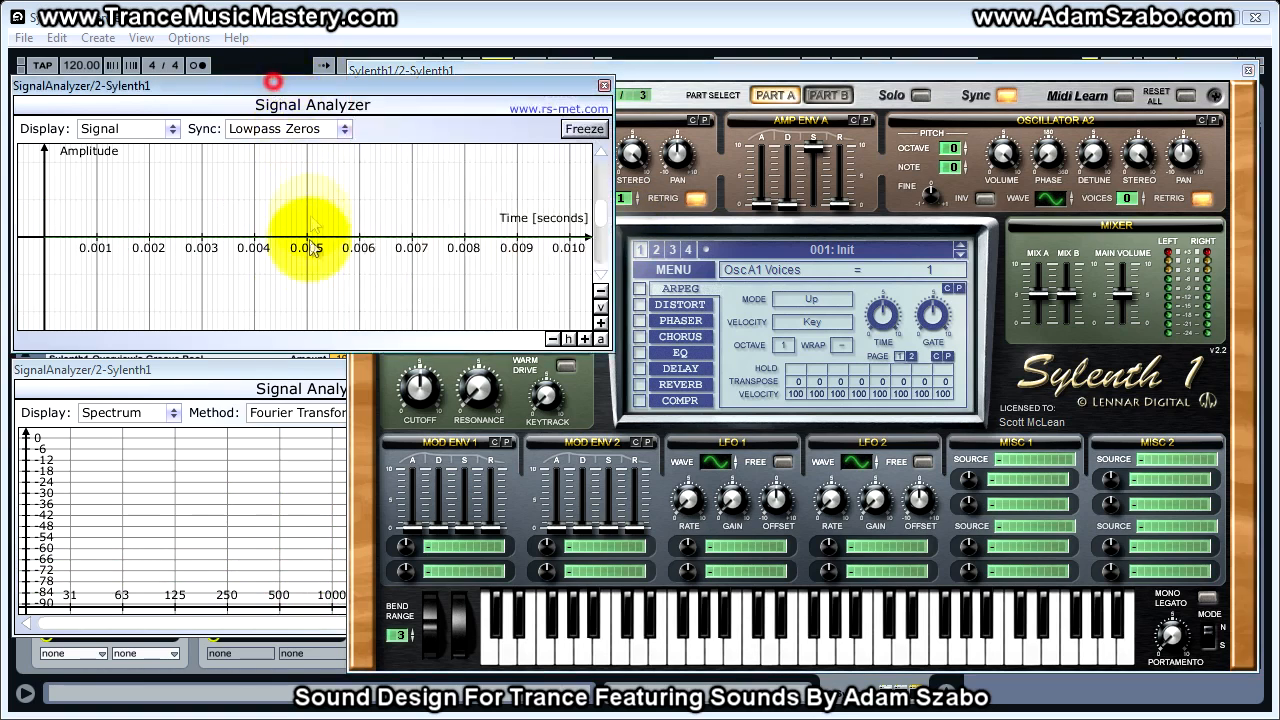
click(240, 368)
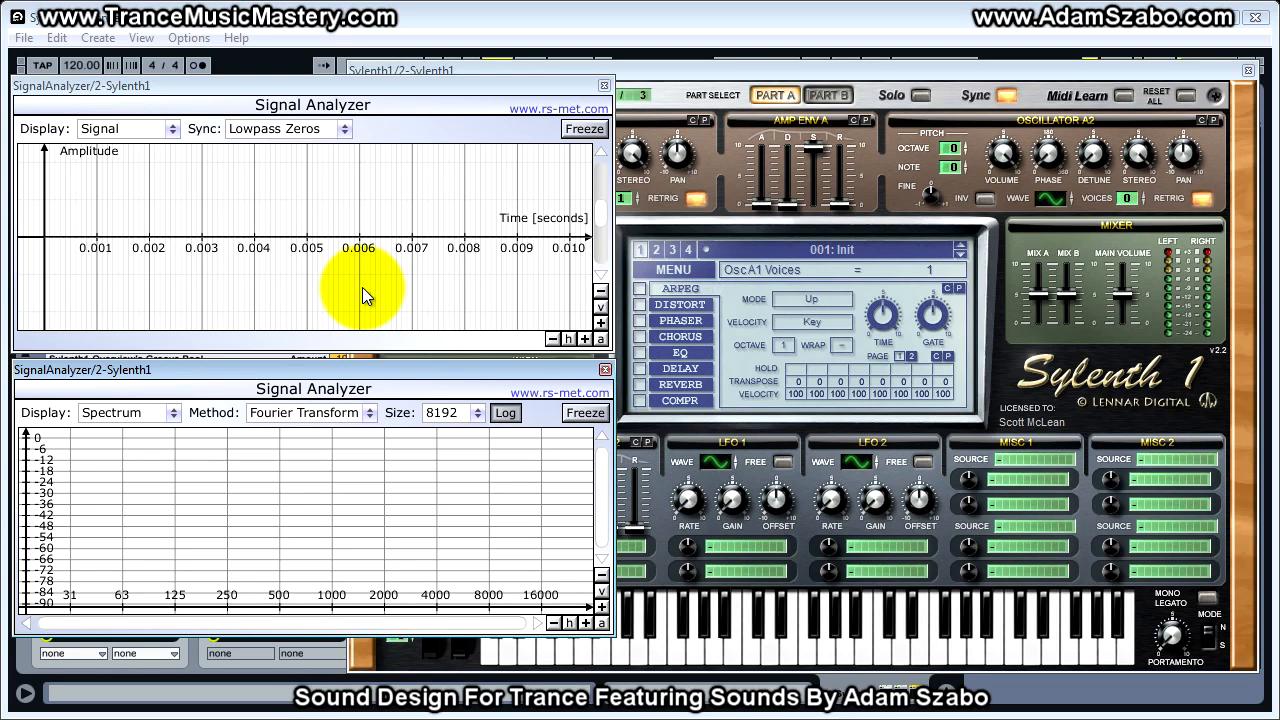
click(723, 128)
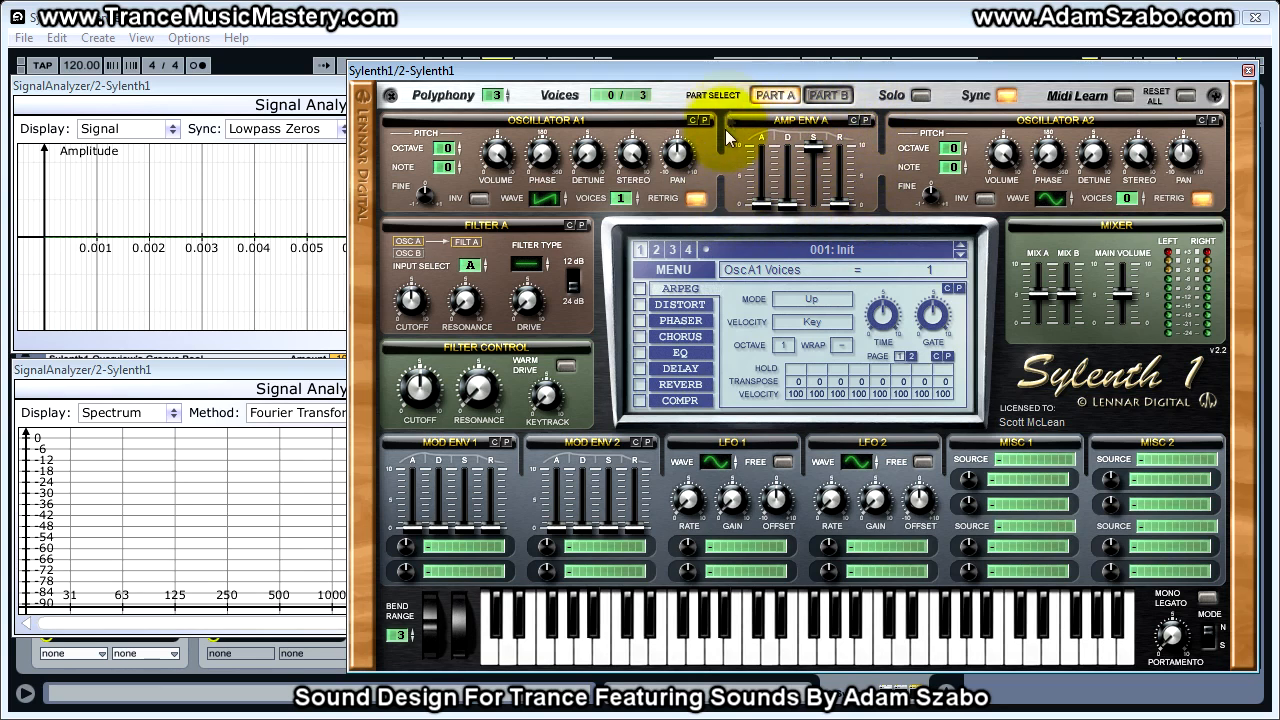
- Switch between Part A and Part B to compare their oscillators, amp envelopes and filters, ending on Part A
click(849, 101)
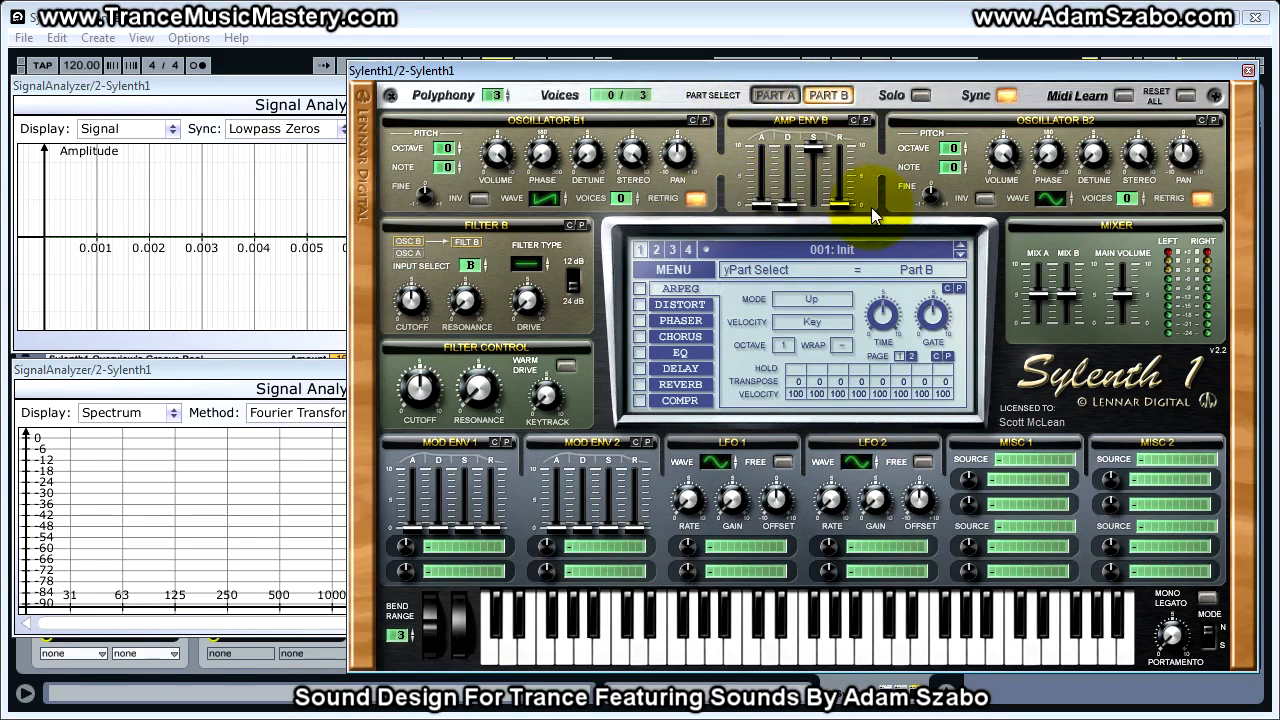
click(773, 95)
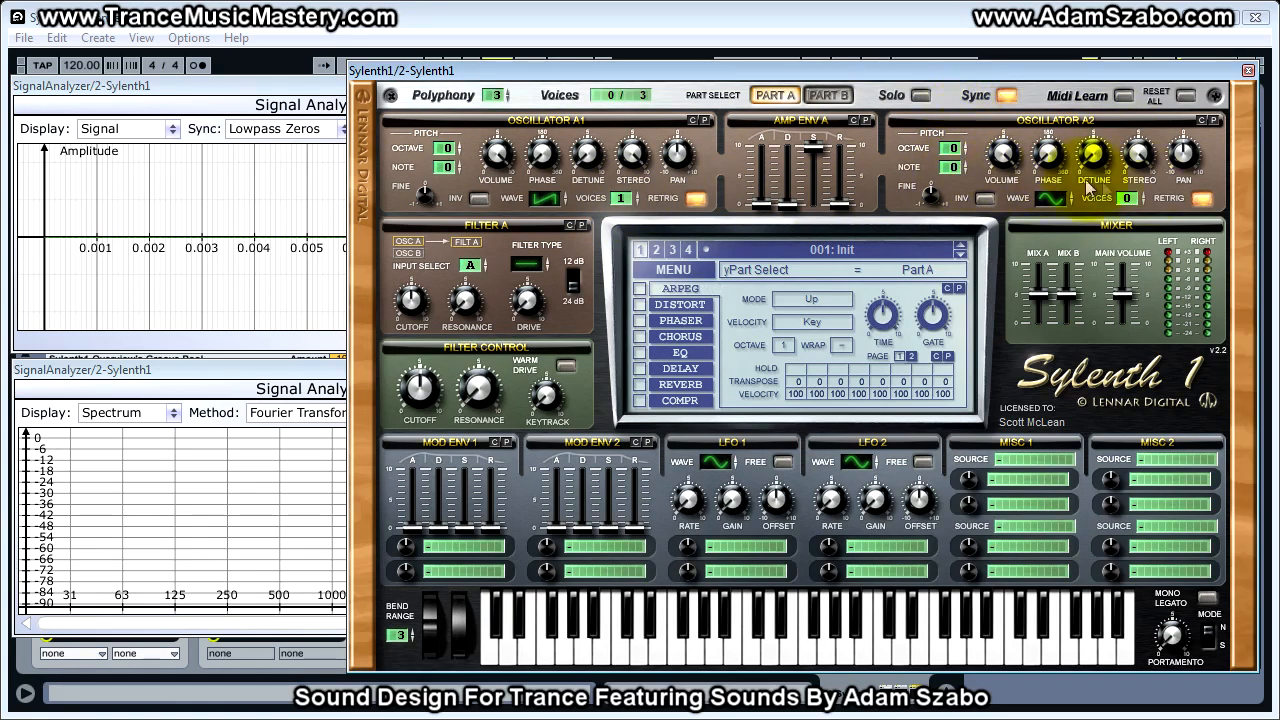
click(829, 95)
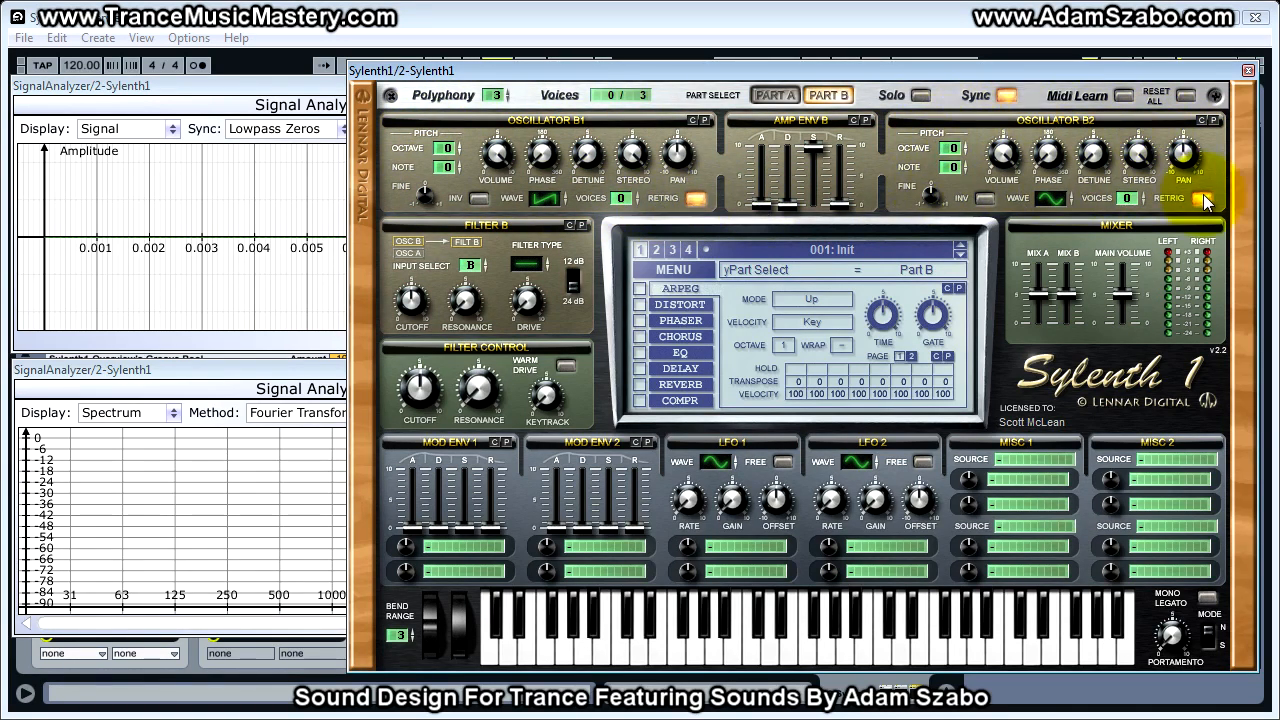
click(775, 95)
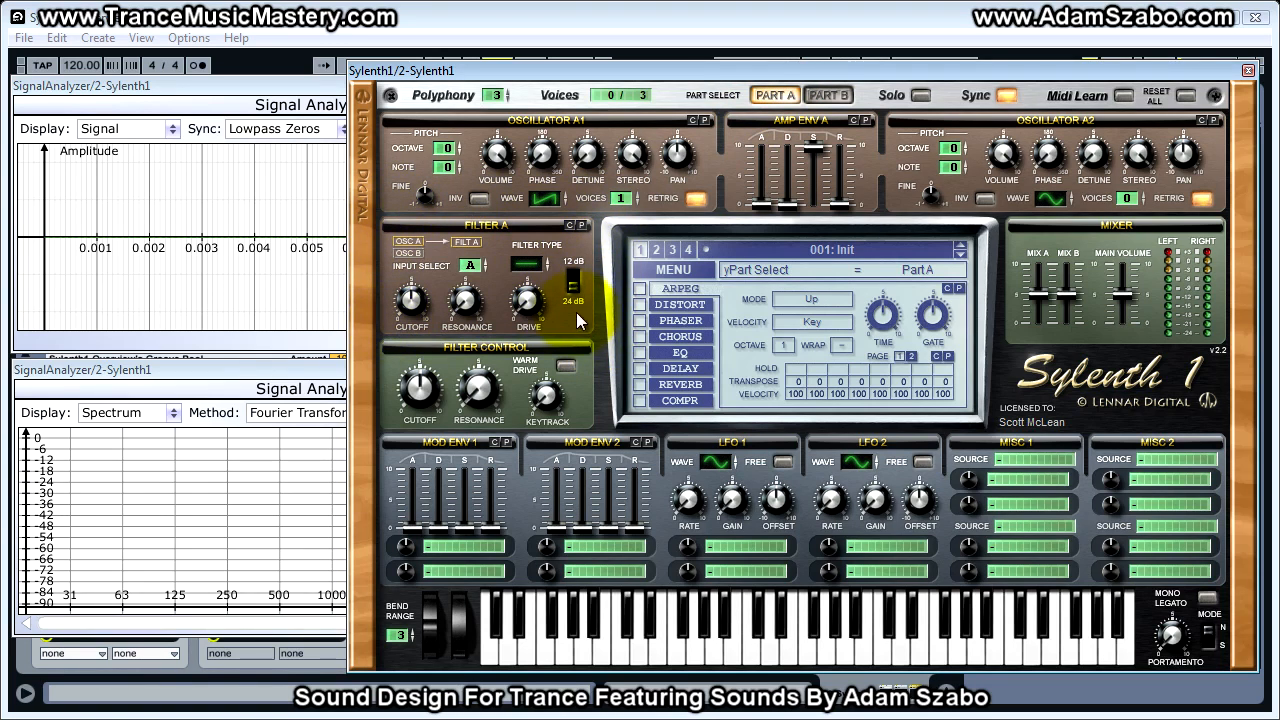
click(826, 95)
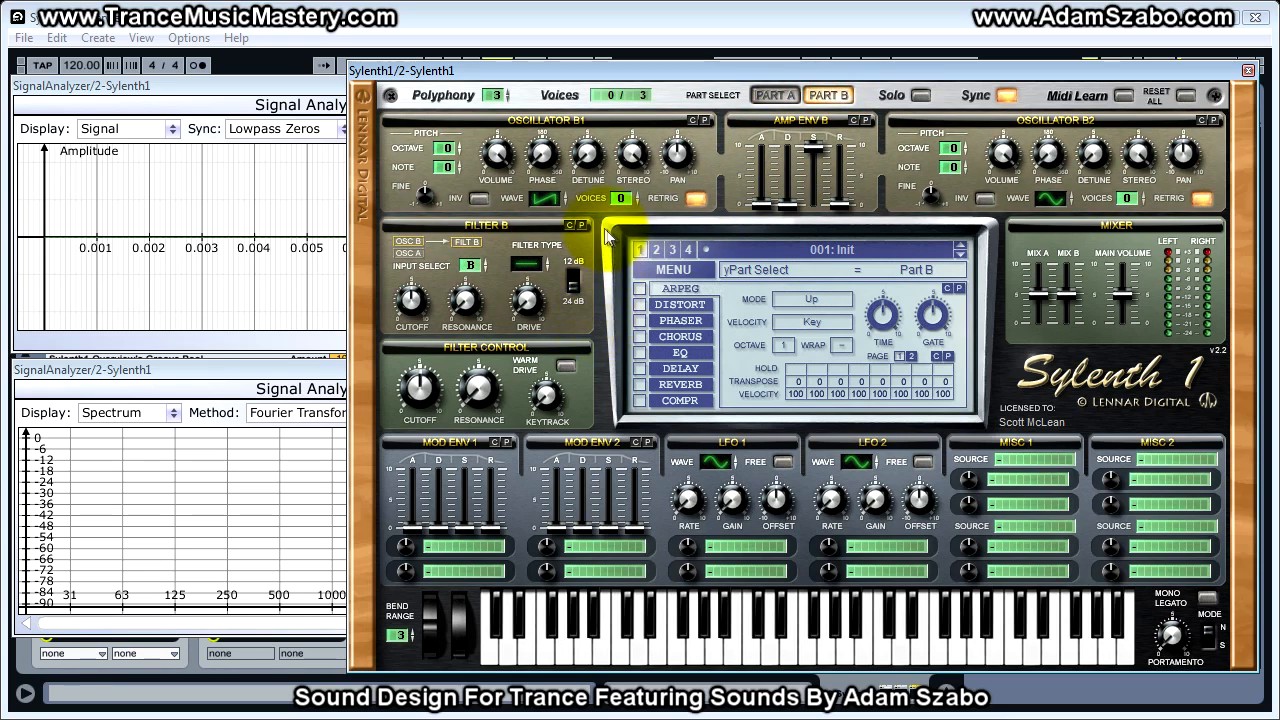
click(775, 95)
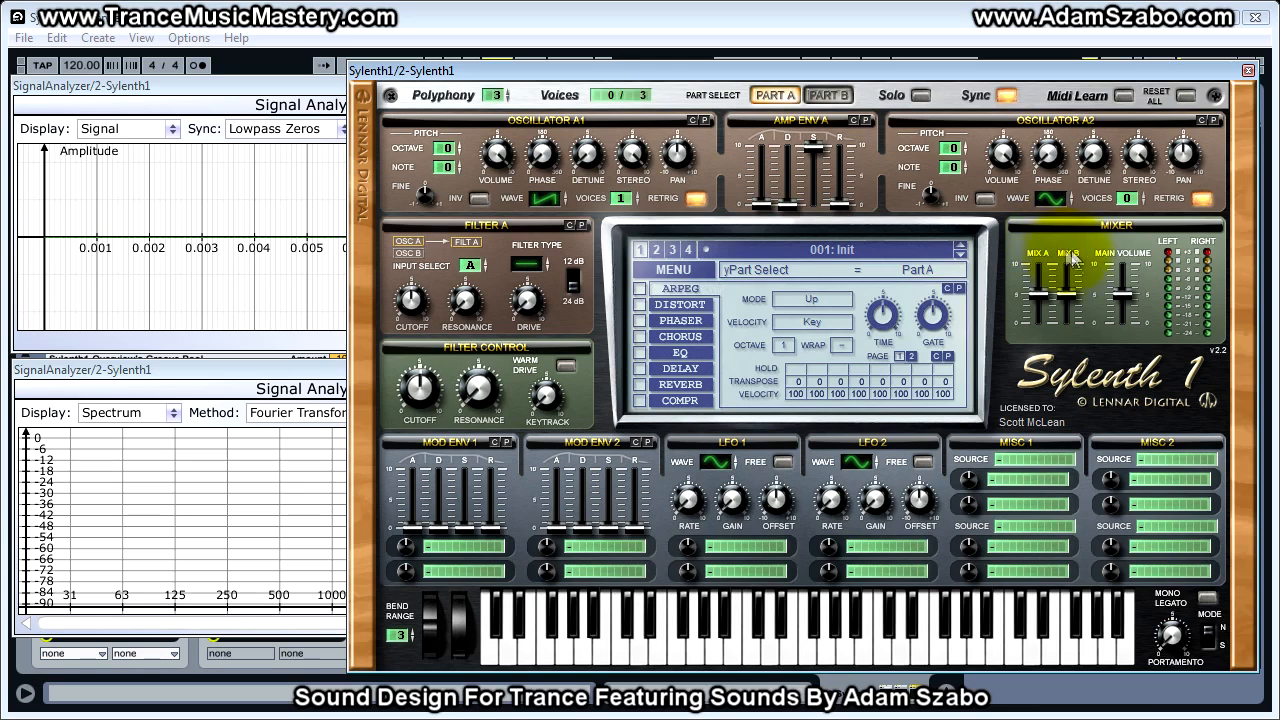
- Set the Mix B level to 4.89 in the mixer and check Part B's controls before going back to Part A
mouse_move(1070, 299)
mouse_down()
mouse_move(1068, 285)
mouse_move(1062, 310)
mouse_move(1069, 250)
mouse_move(1066, 335)
mouse_move(1068, 258)
mouse_move(1068, 294)
mouse_up()
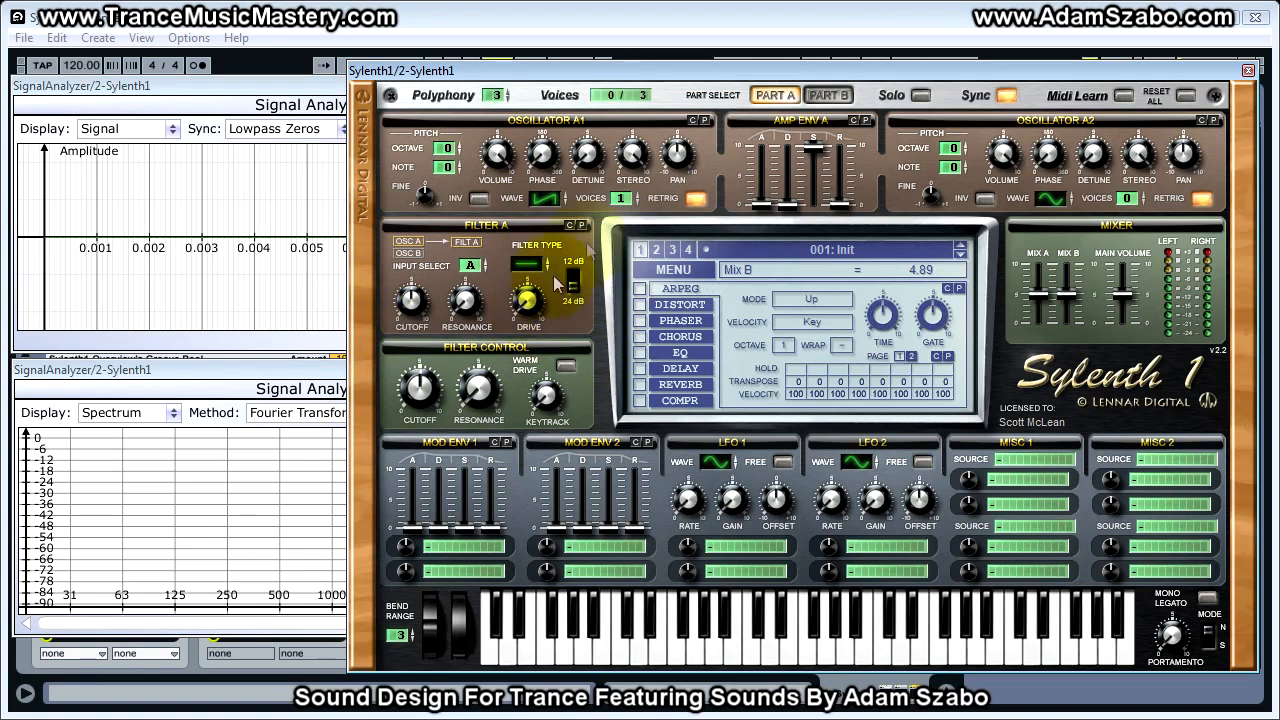
click(820, 95)
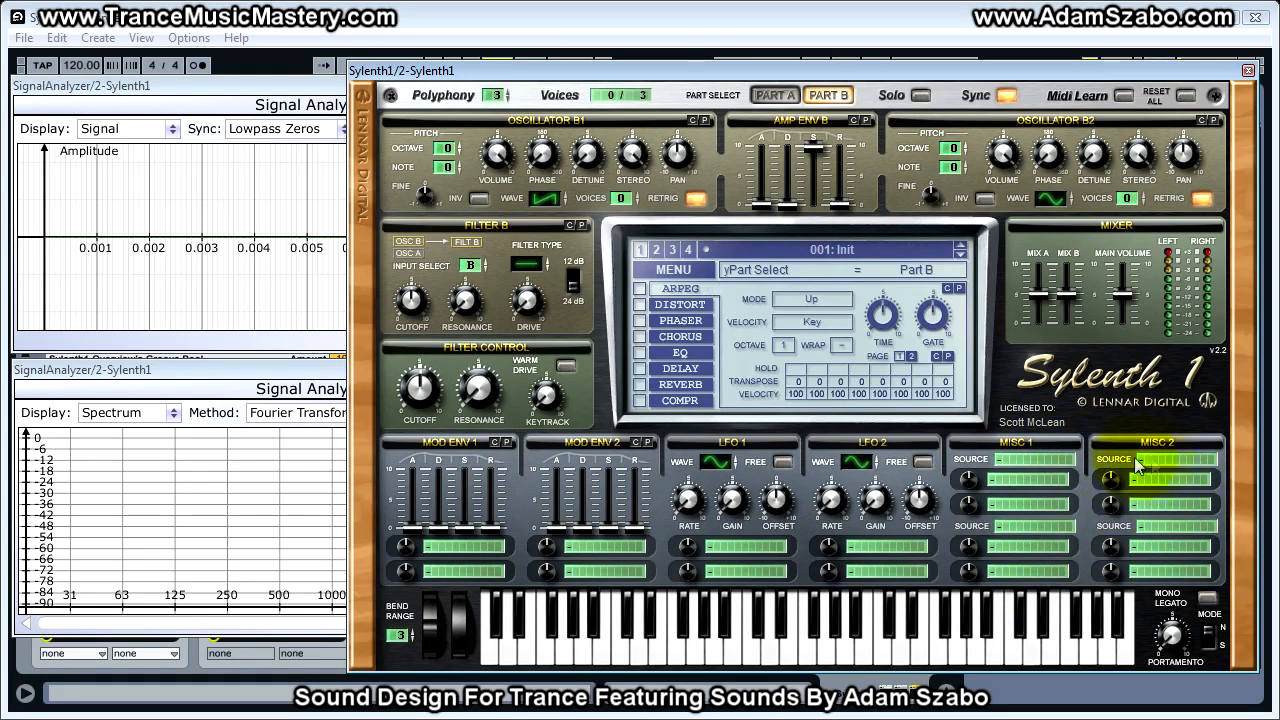
click(775, 95)
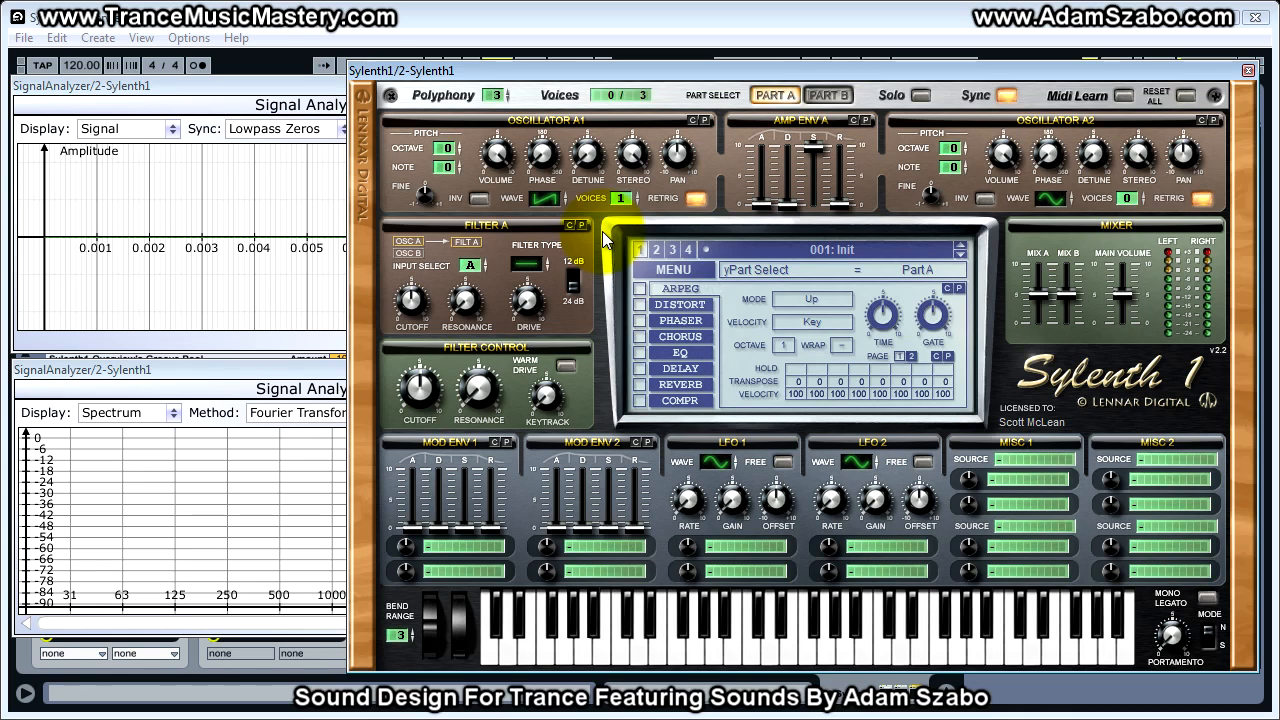
- Audition oscillator A1's waveforms from Saw through Triangle, Pulse, HPulse and QPulse
drag(548, 199, 533, 200)
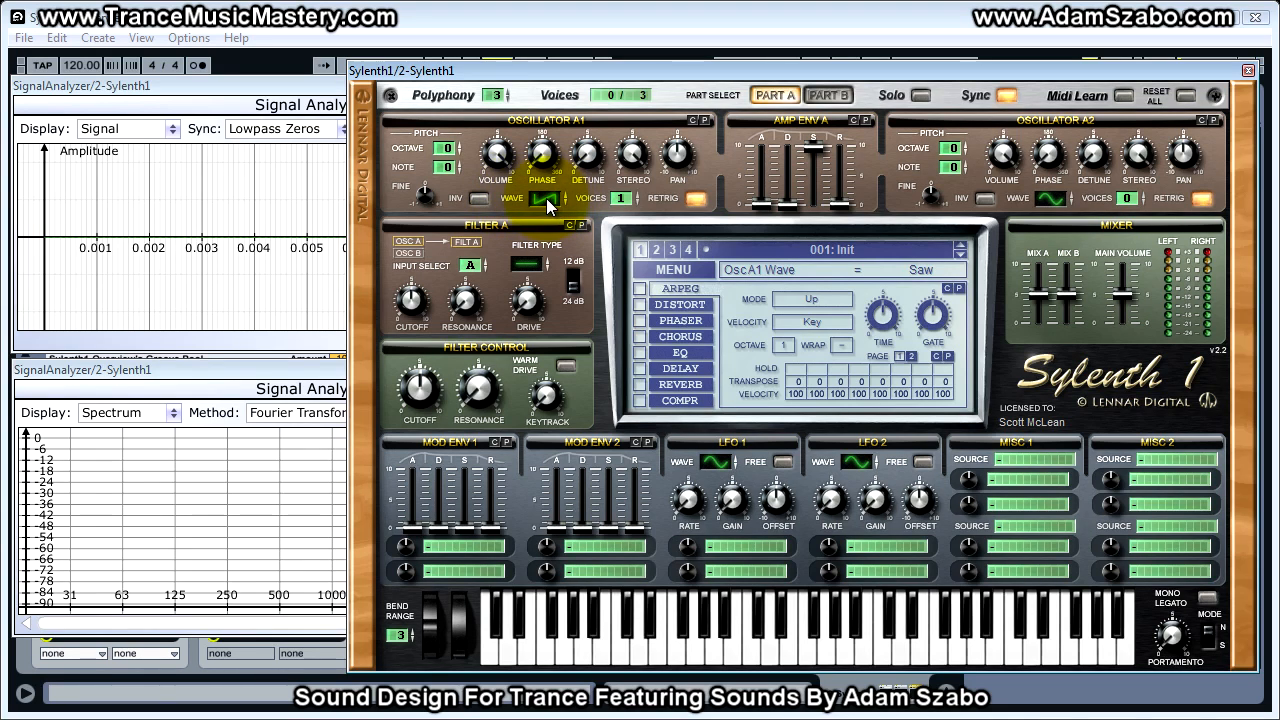
drag(546, 198, 548, 237)
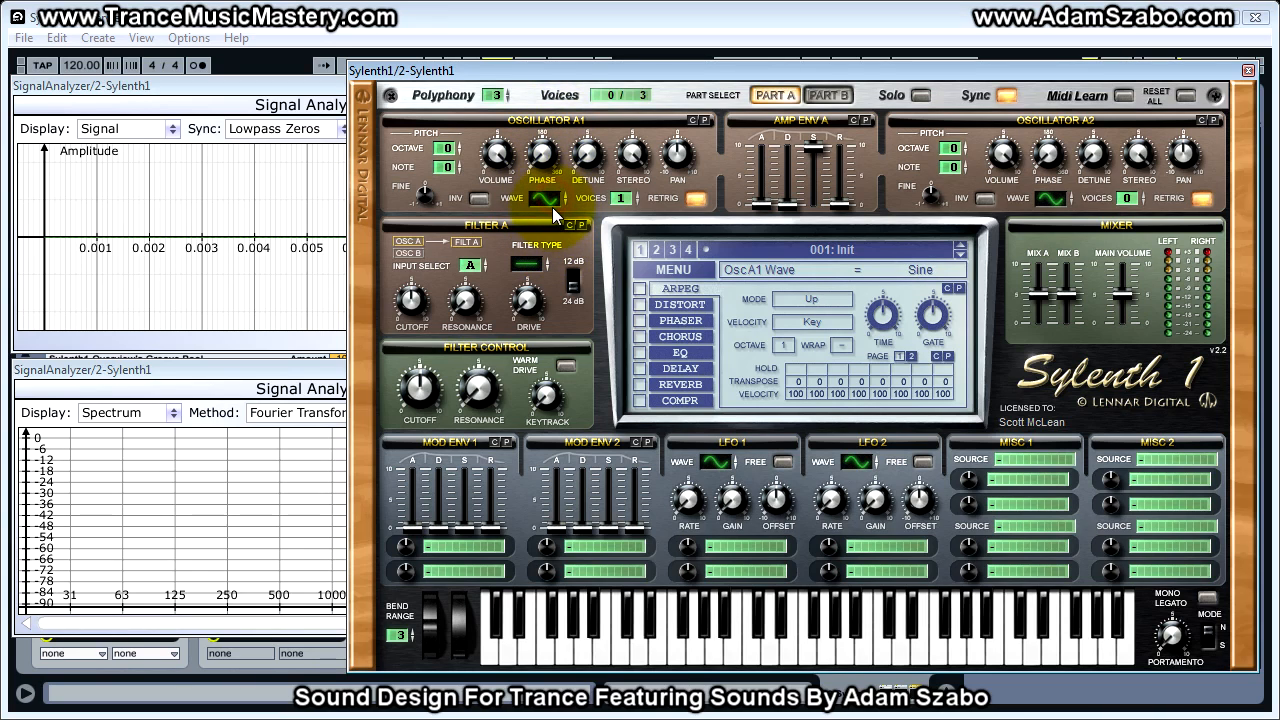
drag(547, 196, 548, 183)
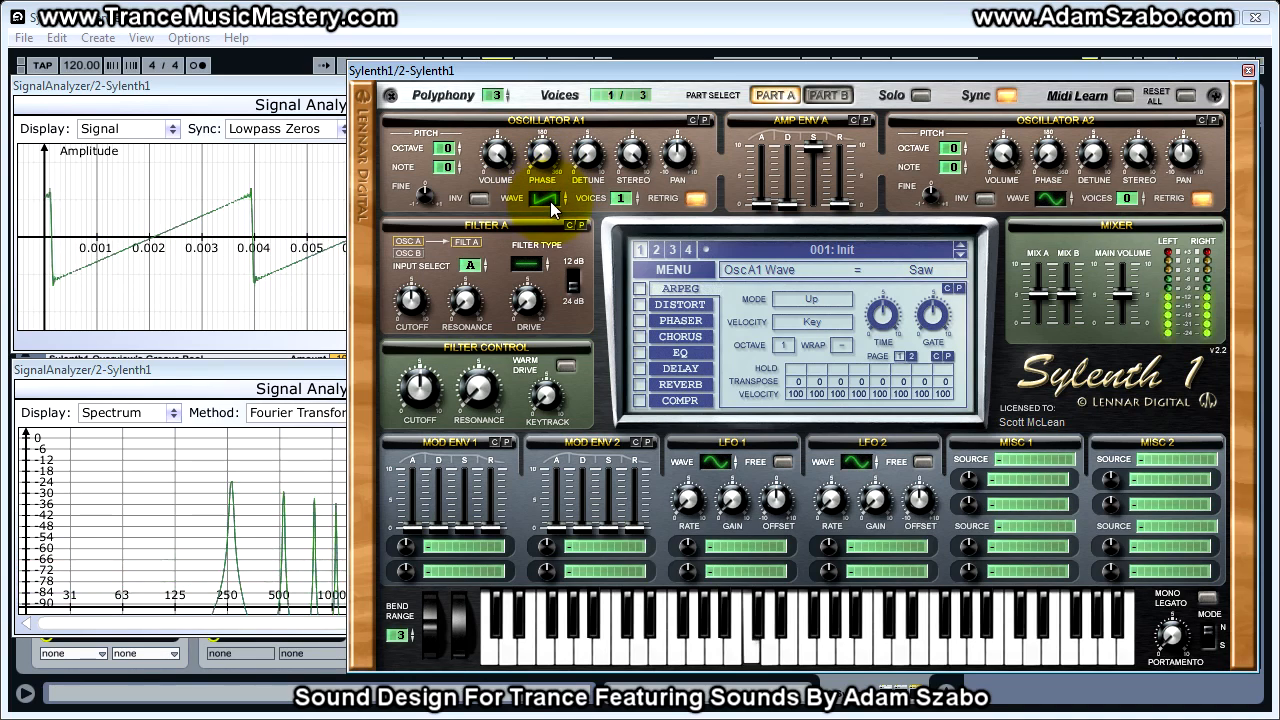
drag(550, 201, 548, 190)
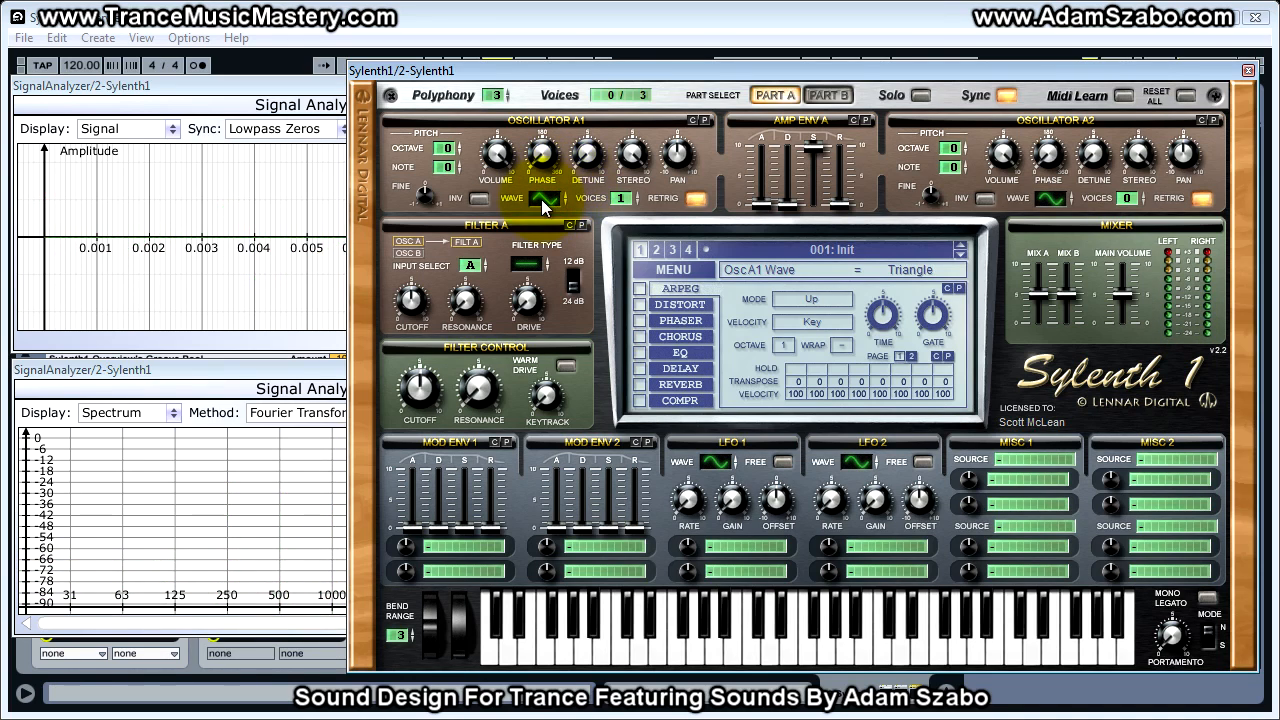
drag(549, 199, 551, 187)
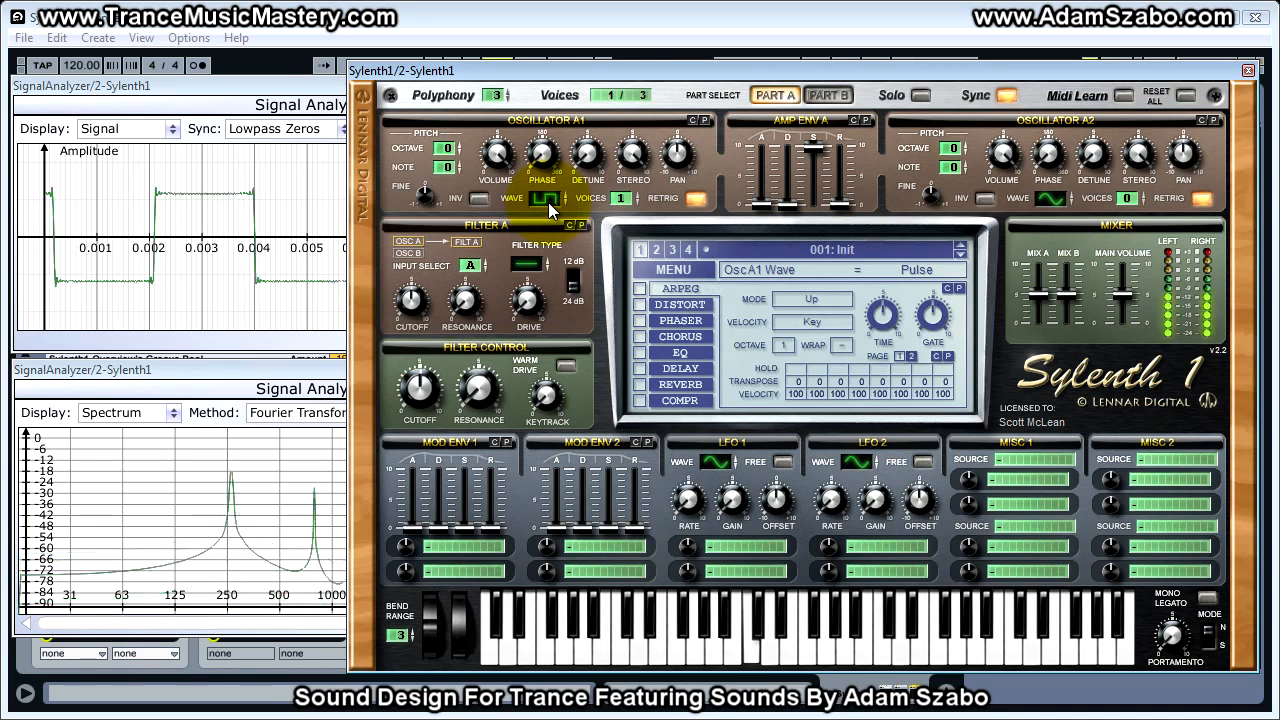
drag(548, 202, 551, 196)
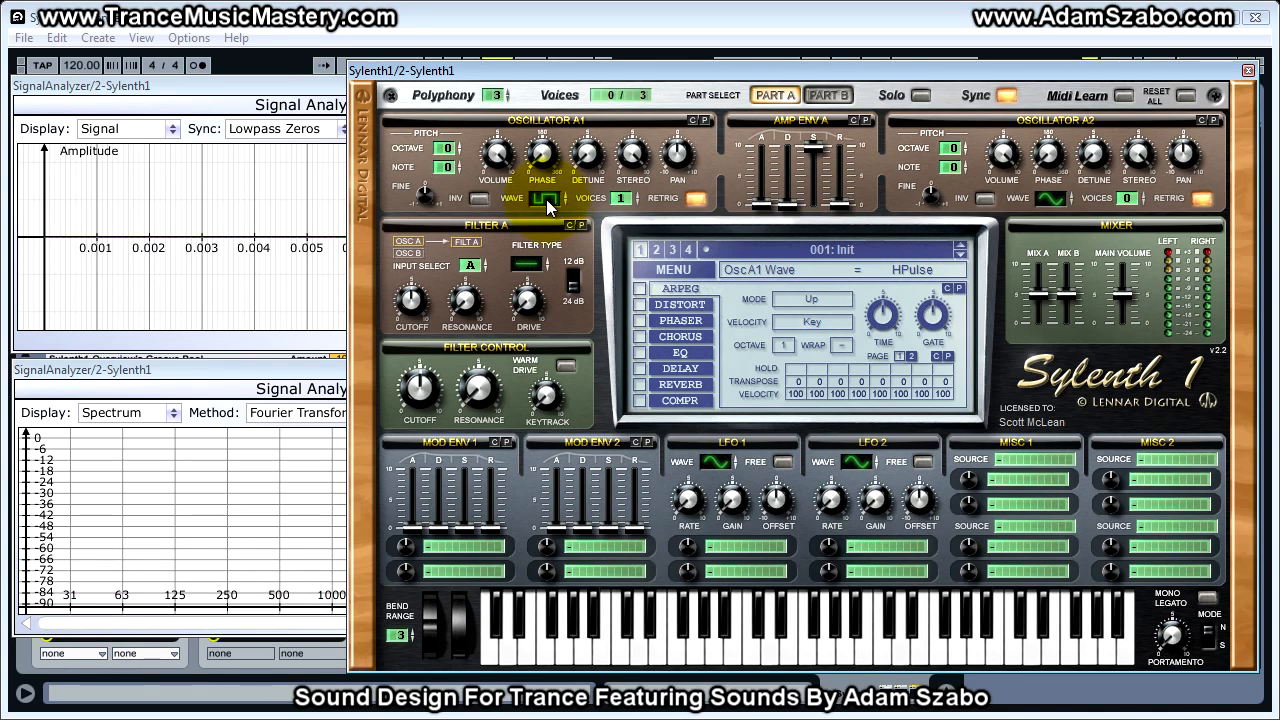
drag(547, 200, 546, 188)
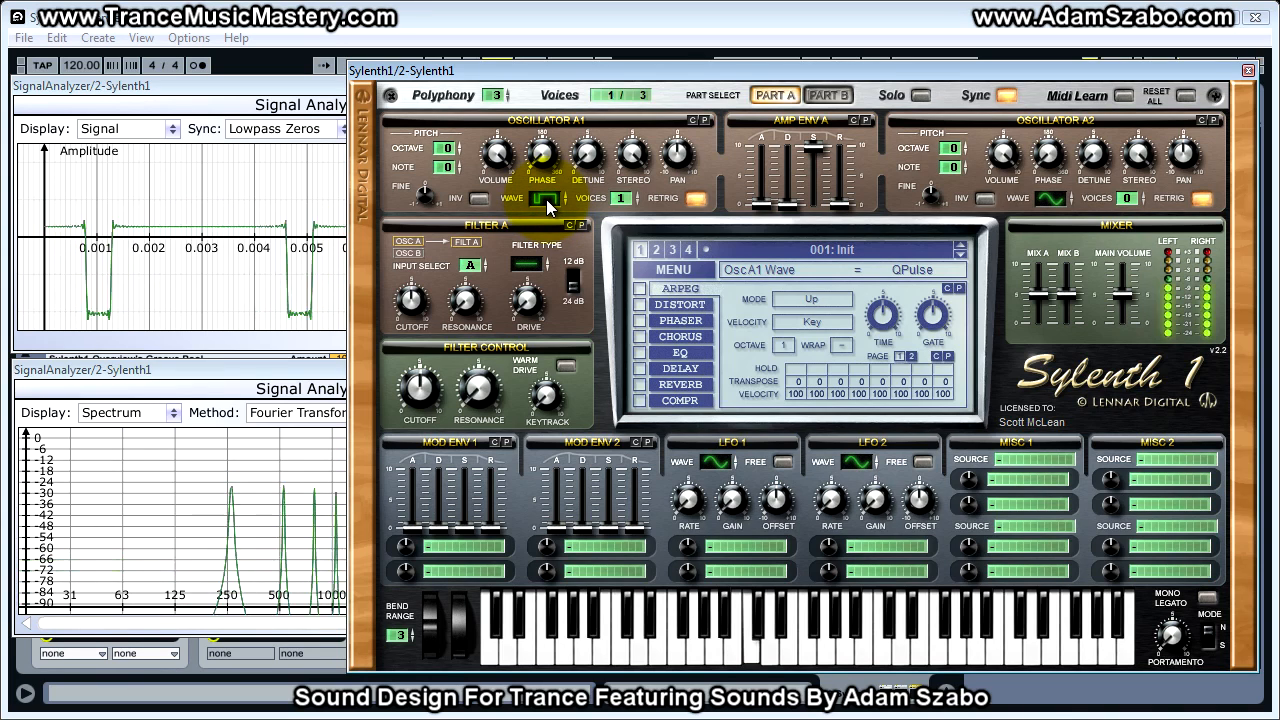
- Audition oscillator A1 with the TriSaw, Noise and Sine waveforms and return it to Saw
click(546, 199)
drag(546, 199, 547, 185)
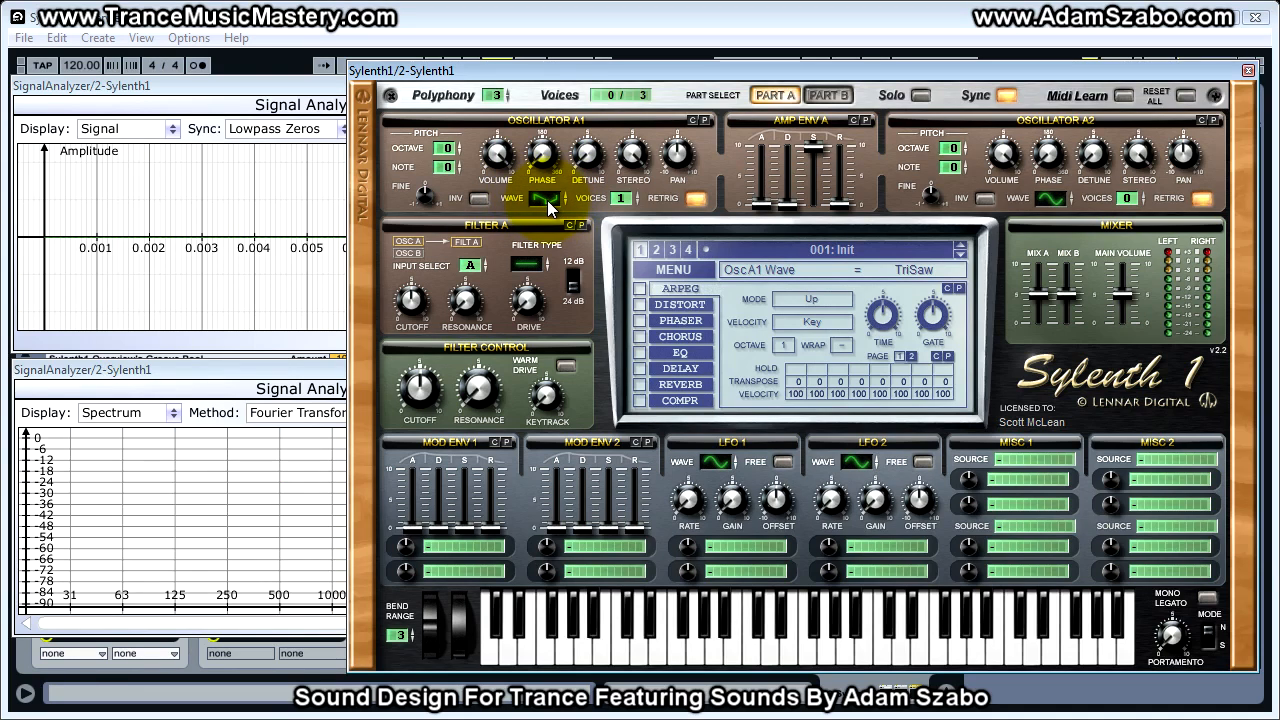
click(547, 200)
drag(547, 200, 547, 182)
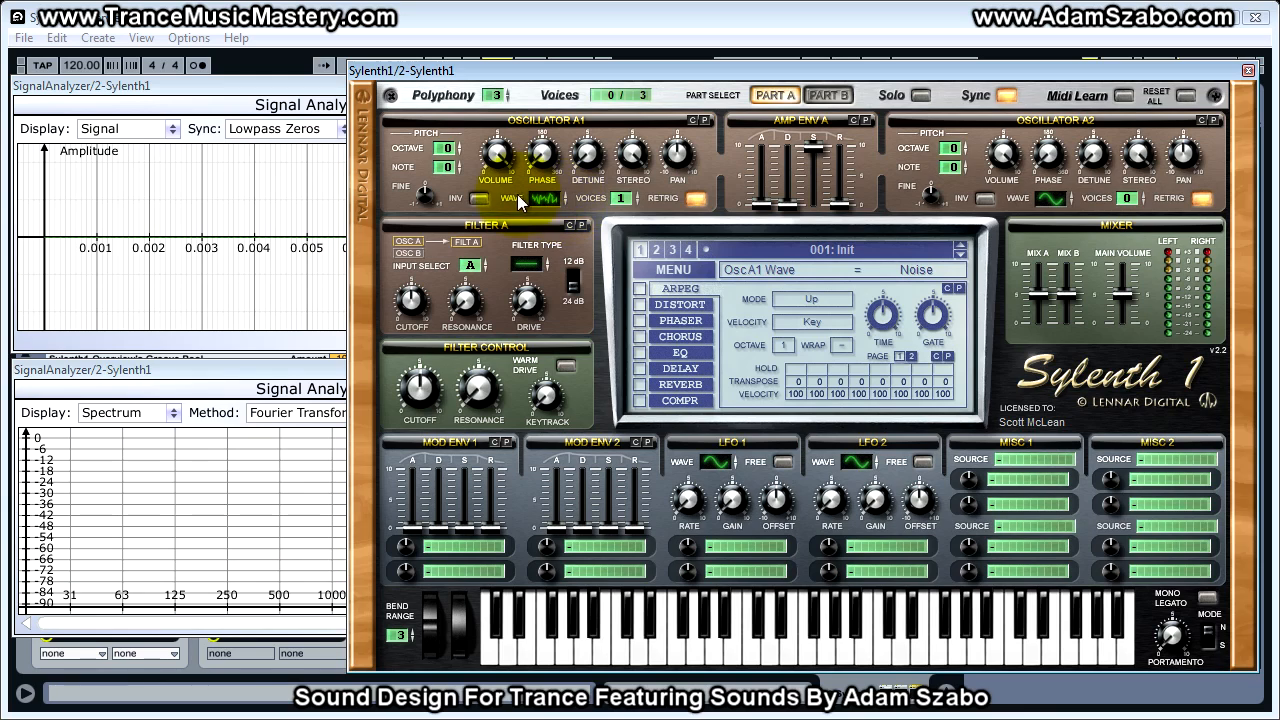
drag(545, 212, 540, 360)
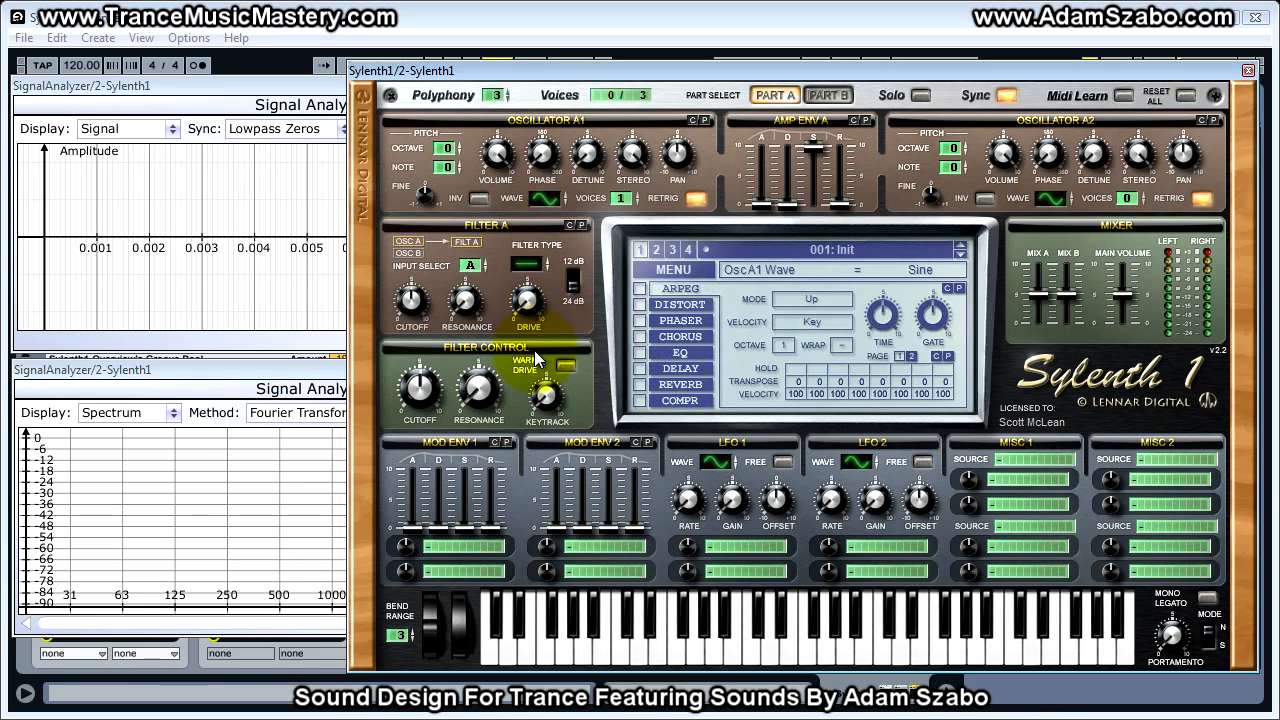
drag(551, 197, 540, 201)
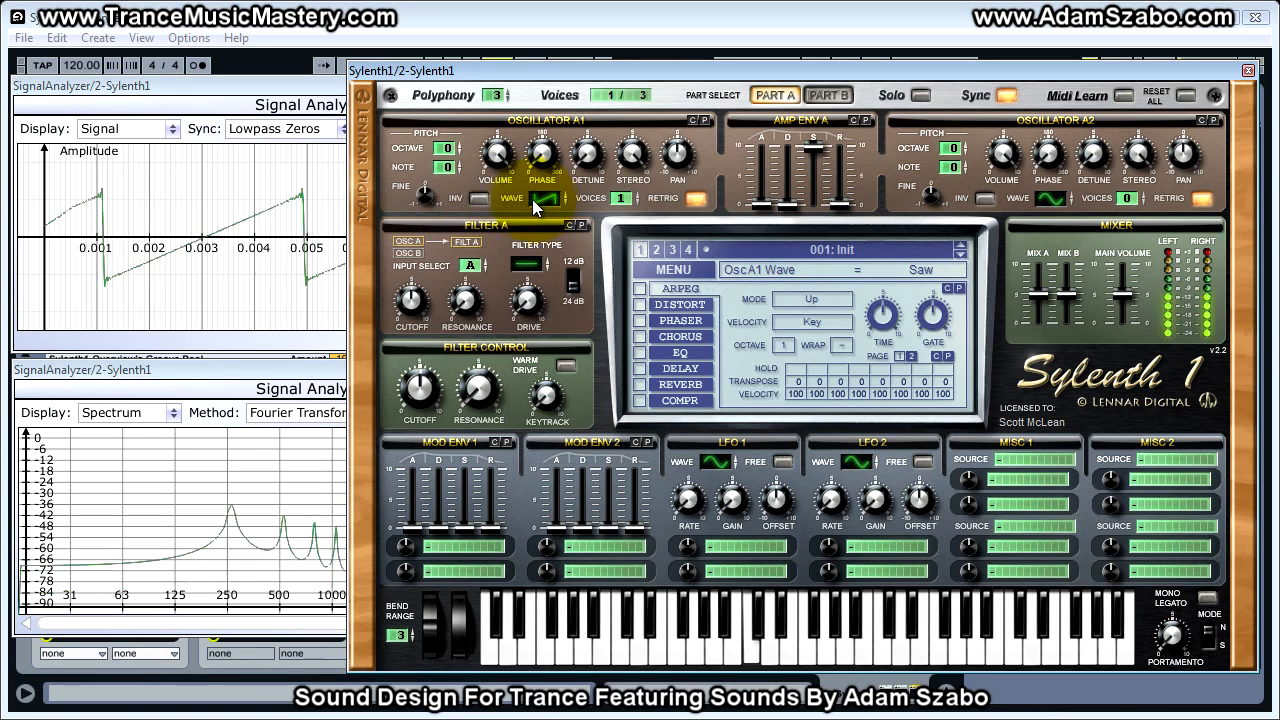
- Move the synth window aside and play notes with oscillator A1's invert on and off to compare the analyzer waveforms
click(478, 200)
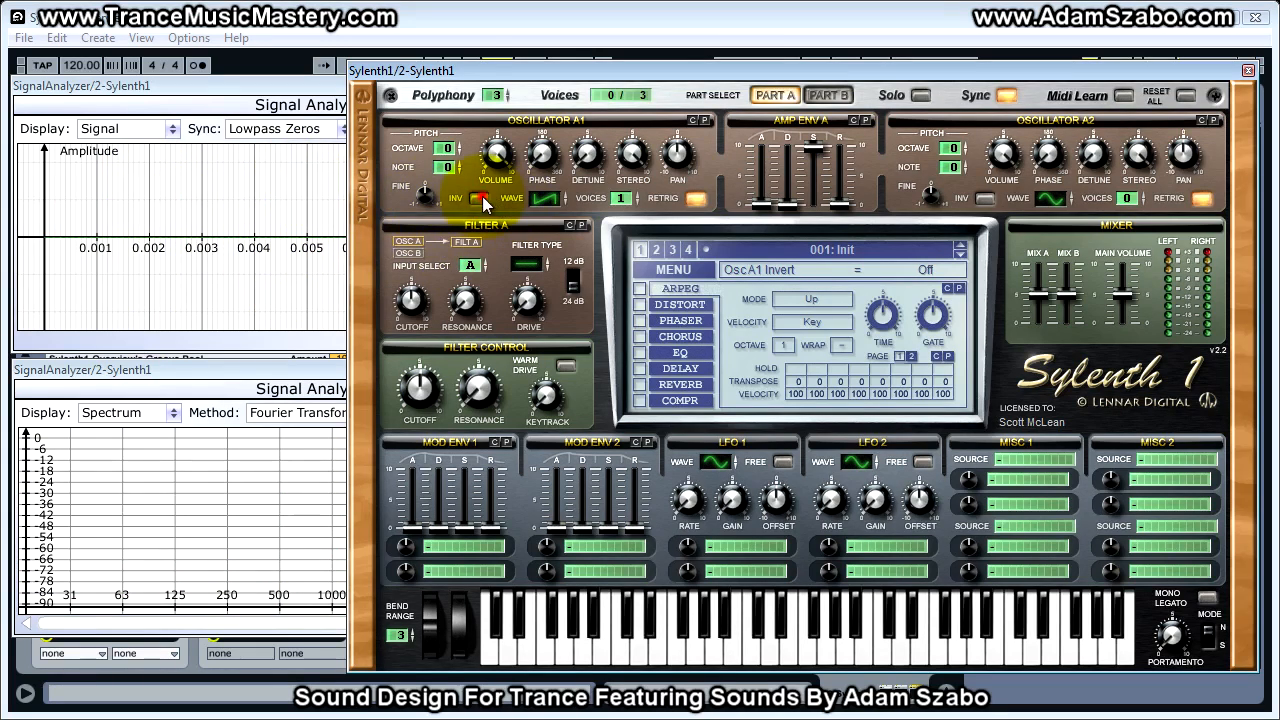
drag(458, 69, 597, 69)
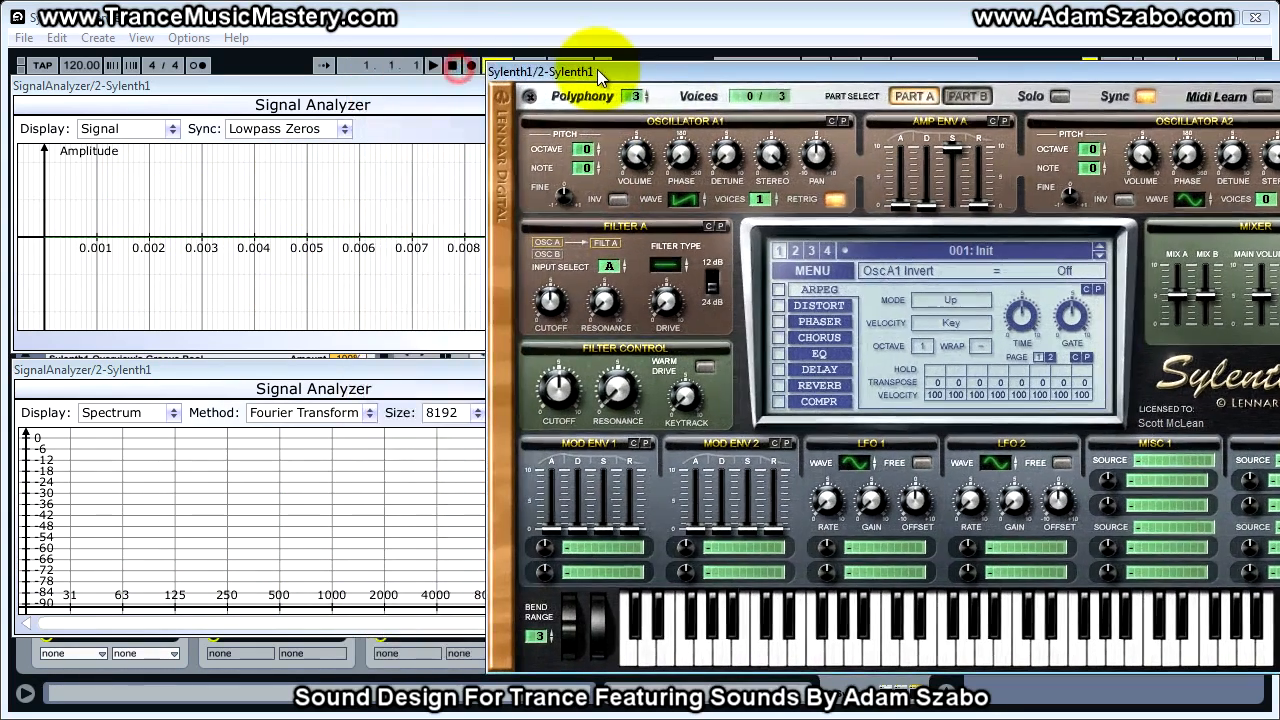
key(a)
click(616, 200)
click(616, 200)
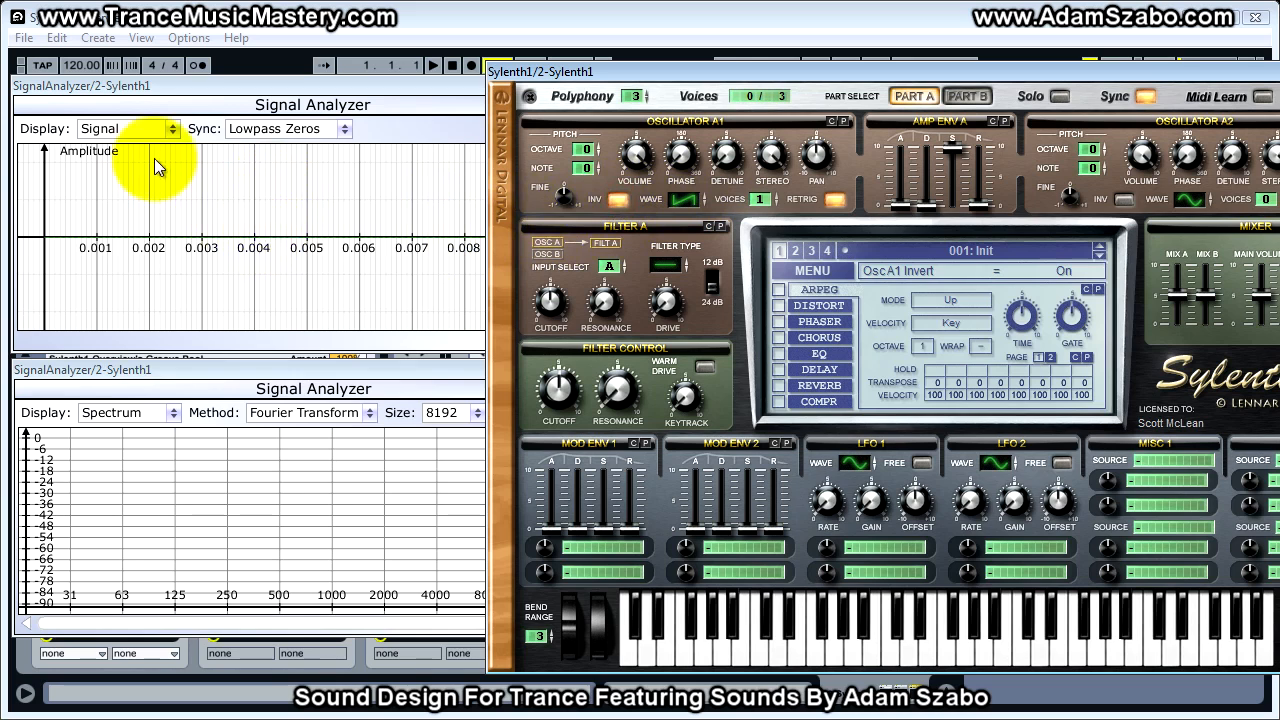
key(a)
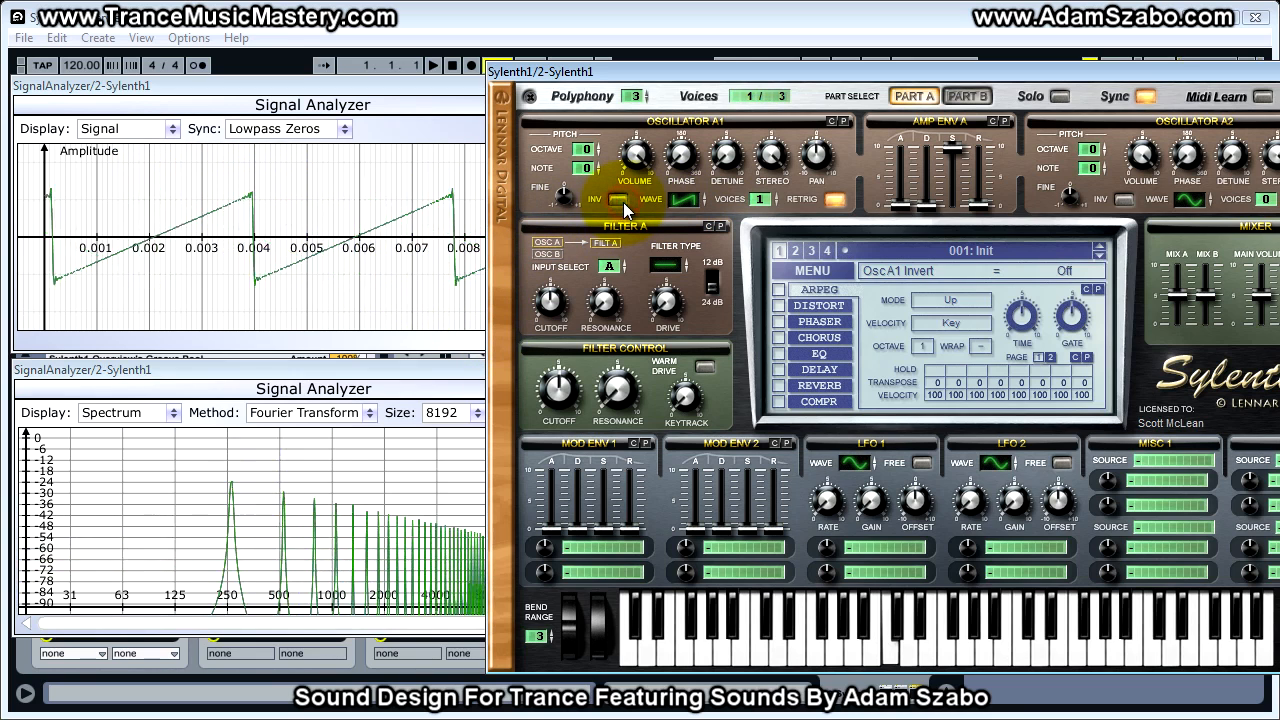
click(620, 200)
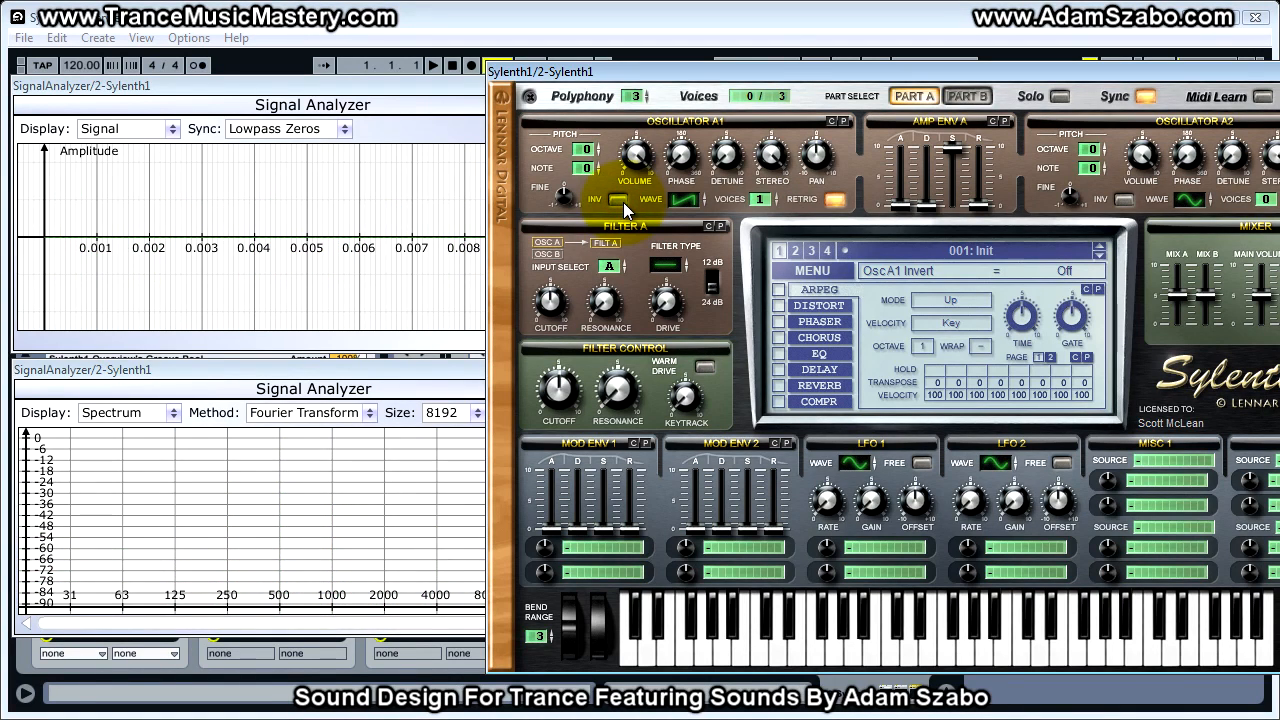
- Reposition the synth window beside the analyzers and turn off oscillator A1's retrigger
drag(764, 75, 631, 78)
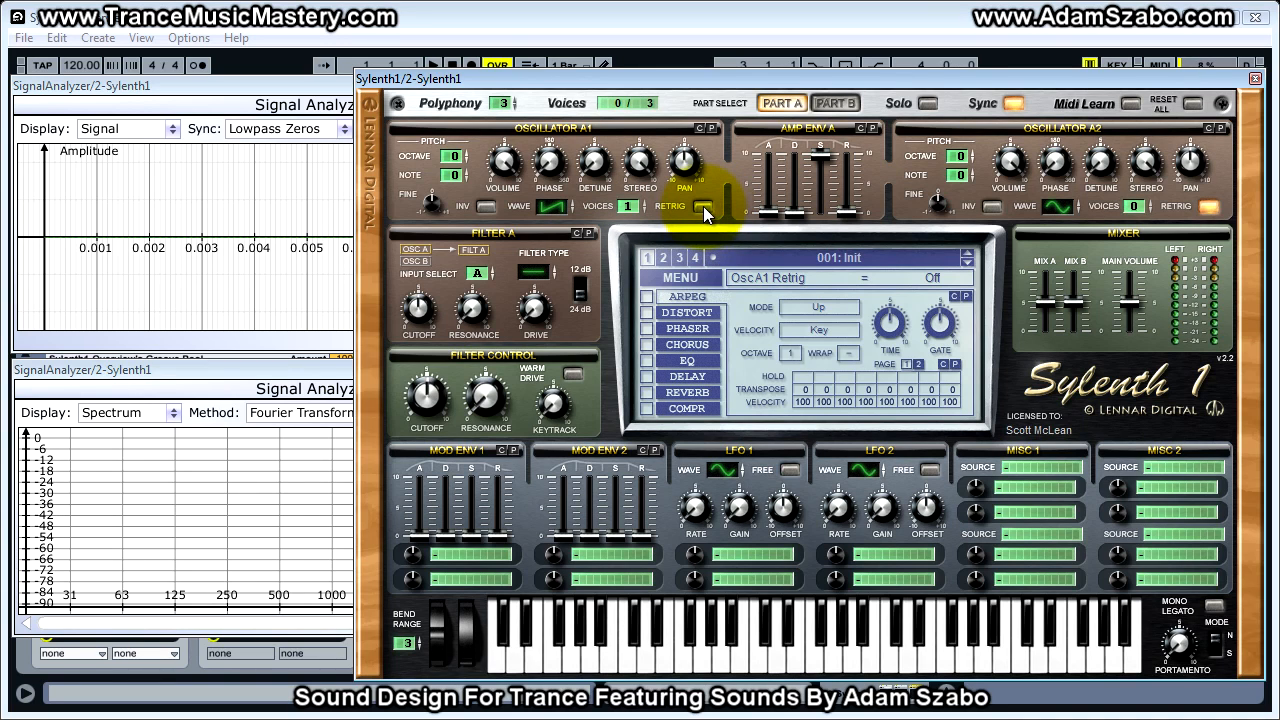
drag(708, 78, 744, 79)
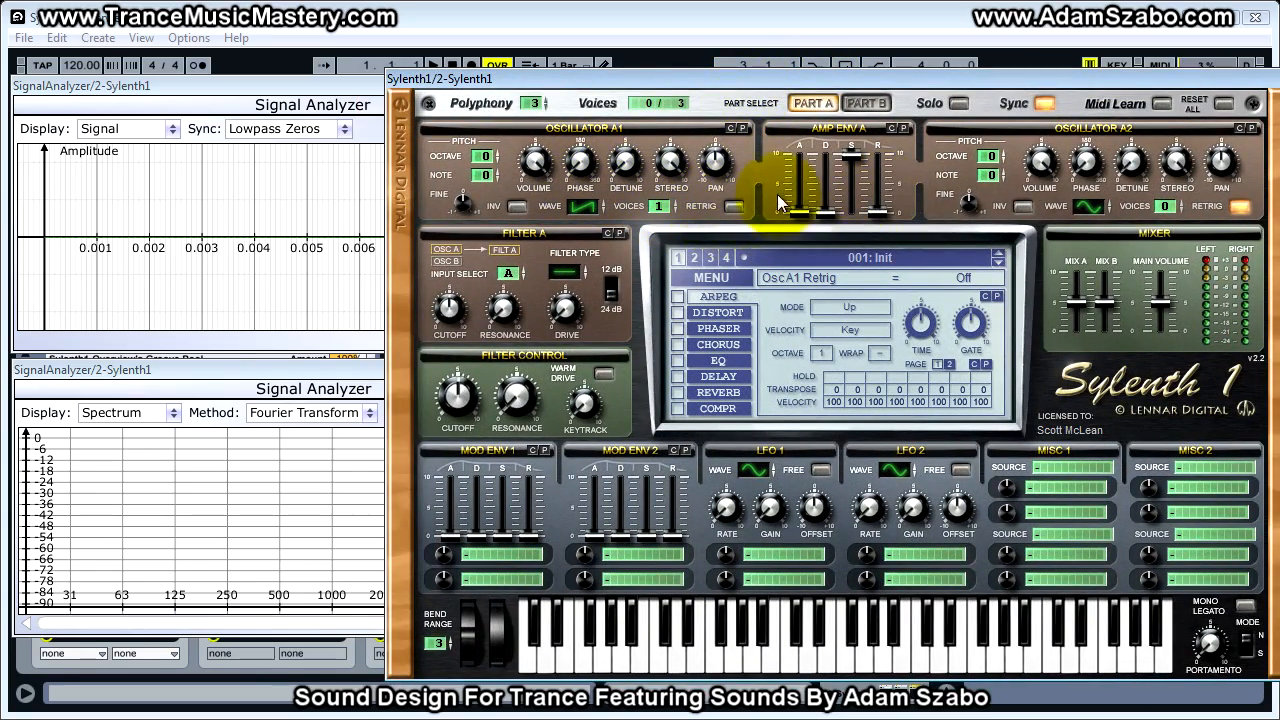
- Give oscillator A2 1 voice, with retrigger off and the phase at 0 degrees
click(1170, 205)
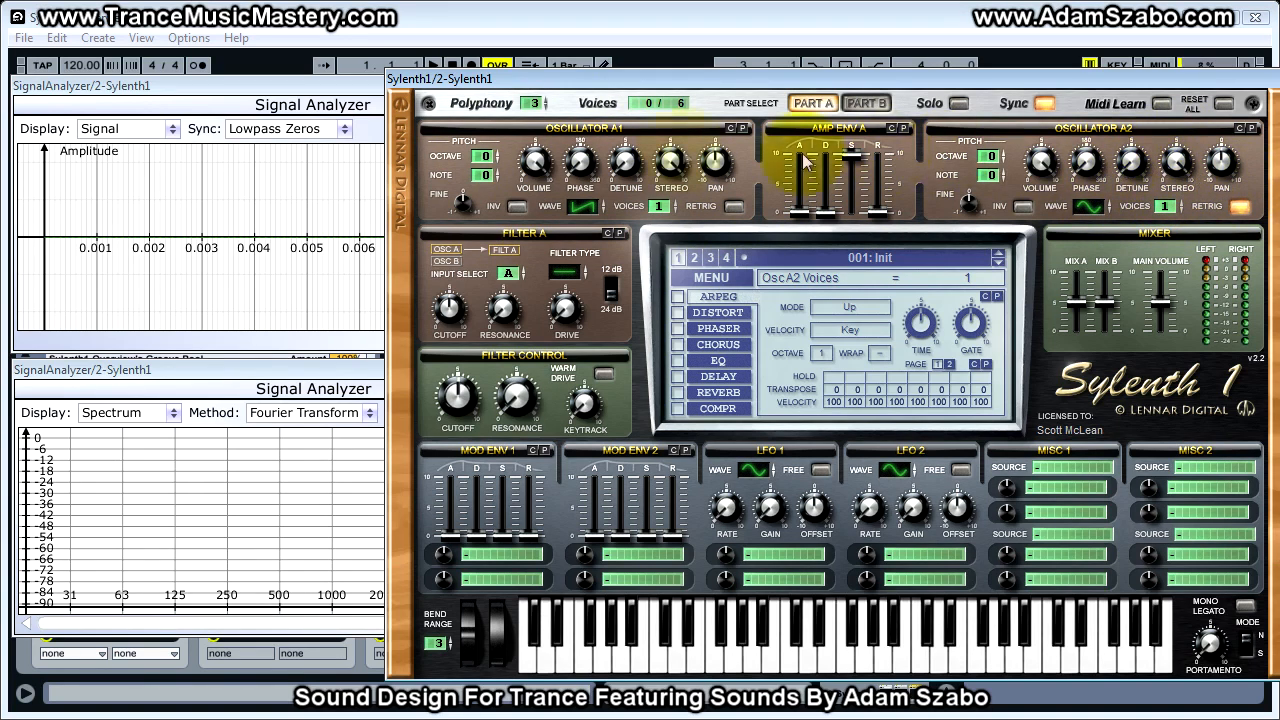
click(1240, 206)
drag(1087, 167, 1243, 215)
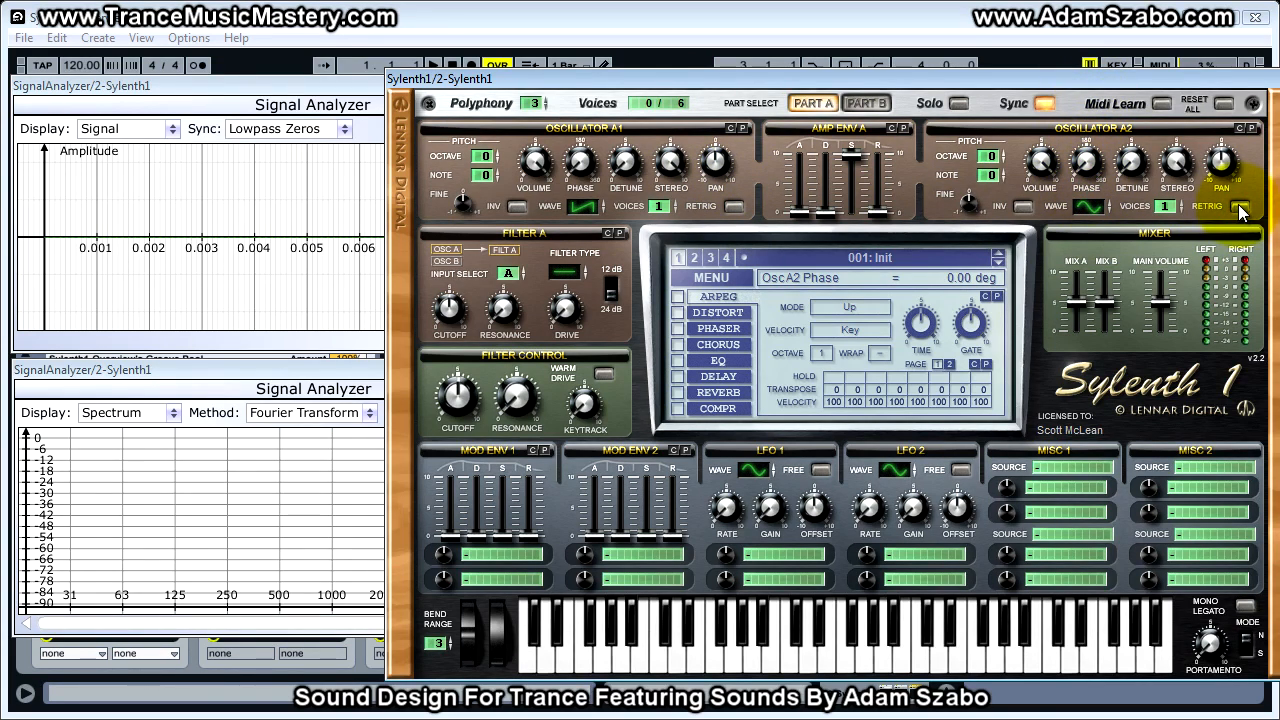
- Turn on oscillator A2's retrigger and try its phase at about 106 degrees, finishing at about 41 degrees
click(1240, 208)
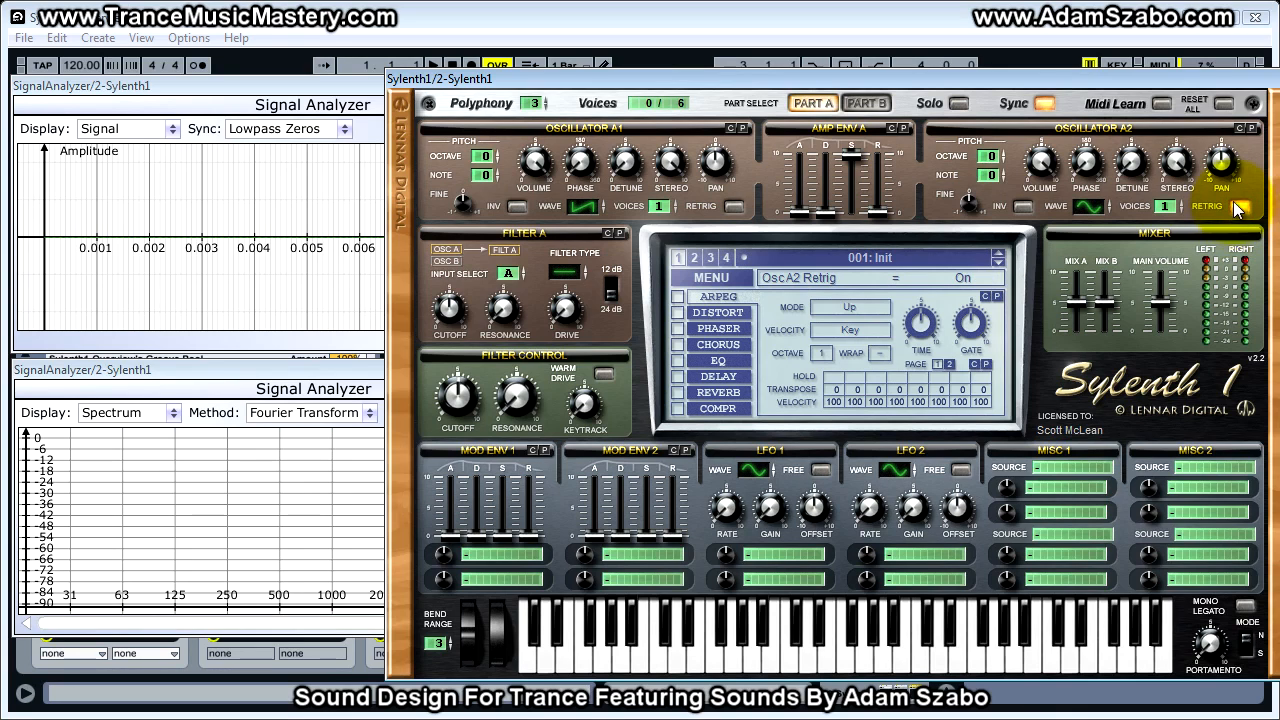
drag(1086, 160, 1084, 118)
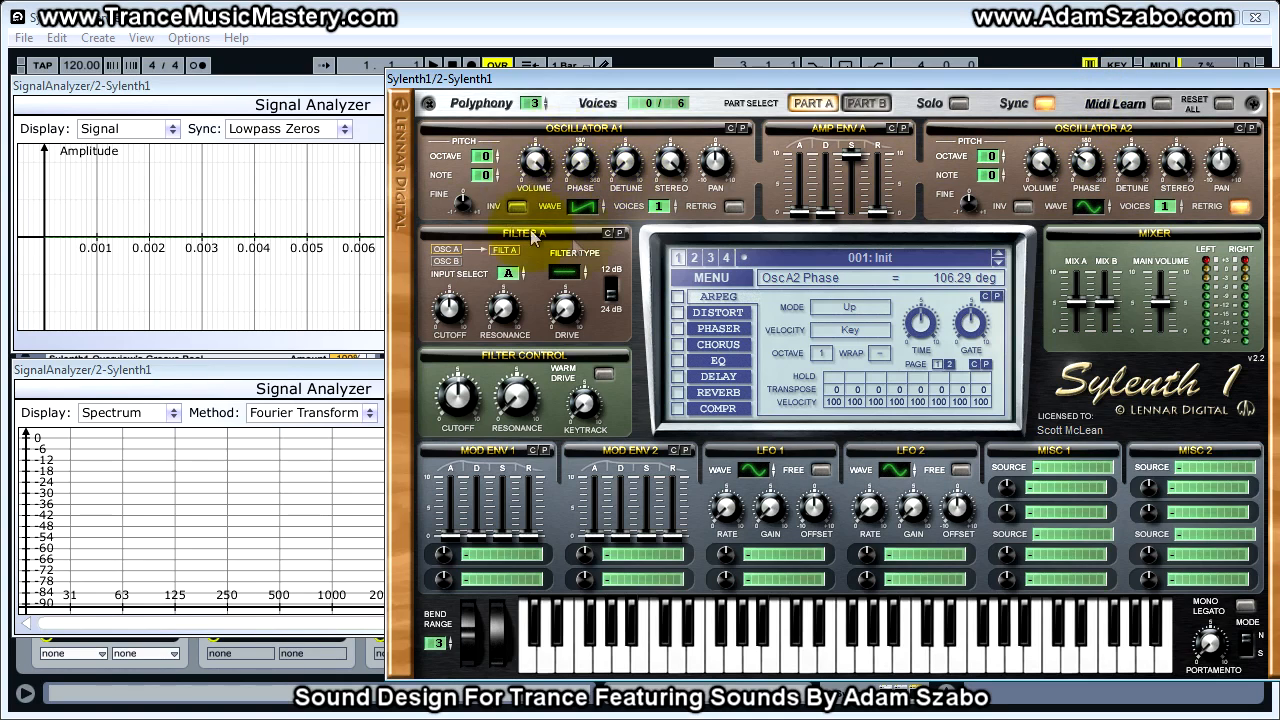
mouse_move(1090, 152)
mouse_down()
mouse_move(1091, 181)
mouse_move(1074, 93)
mouse_move(1088, 130)
mouse_up()
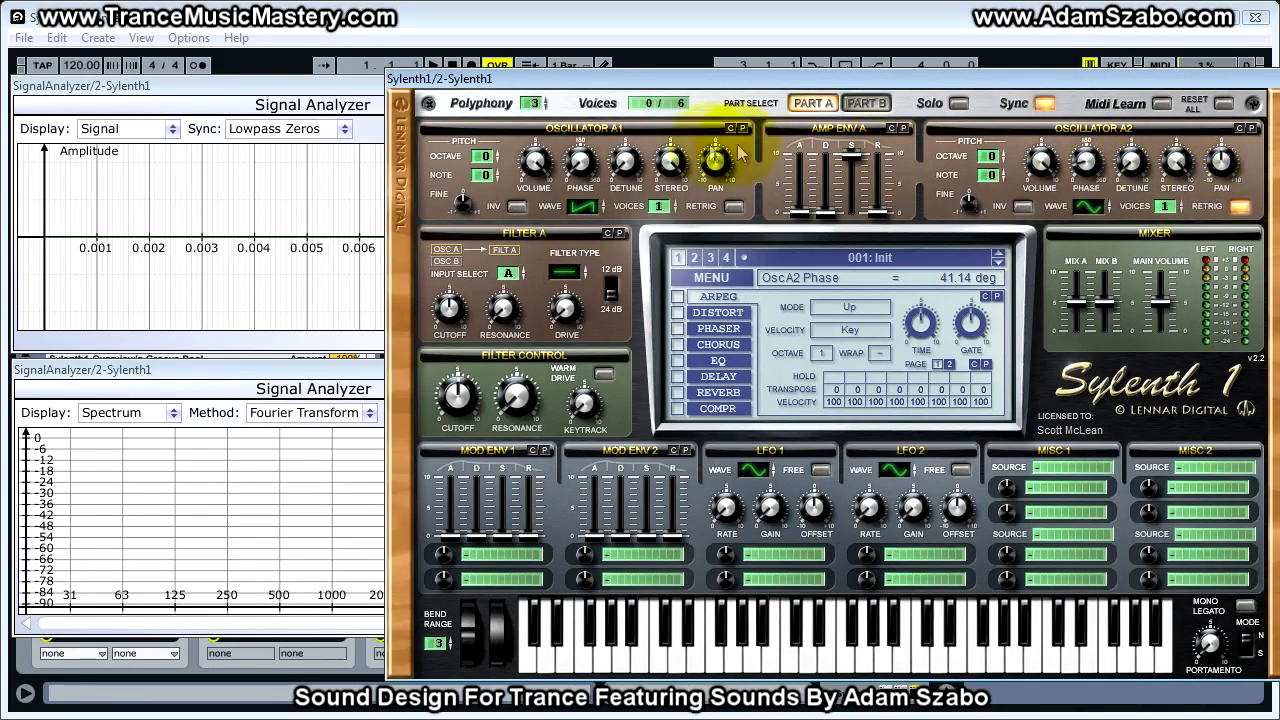
- Pan oscillator A1 to -10 and oscillator A2 to 10, and play a note
drag(715, 160, 716, 170)
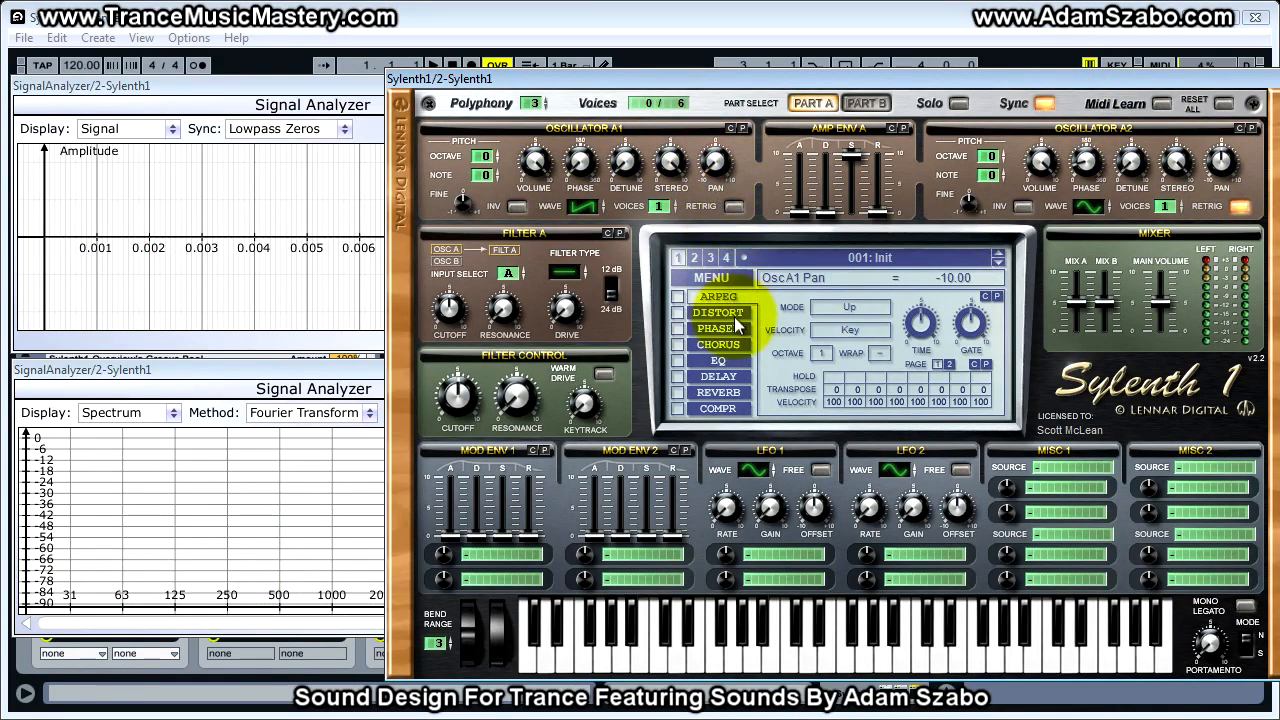
drag(1225, 162, 1228, 152)
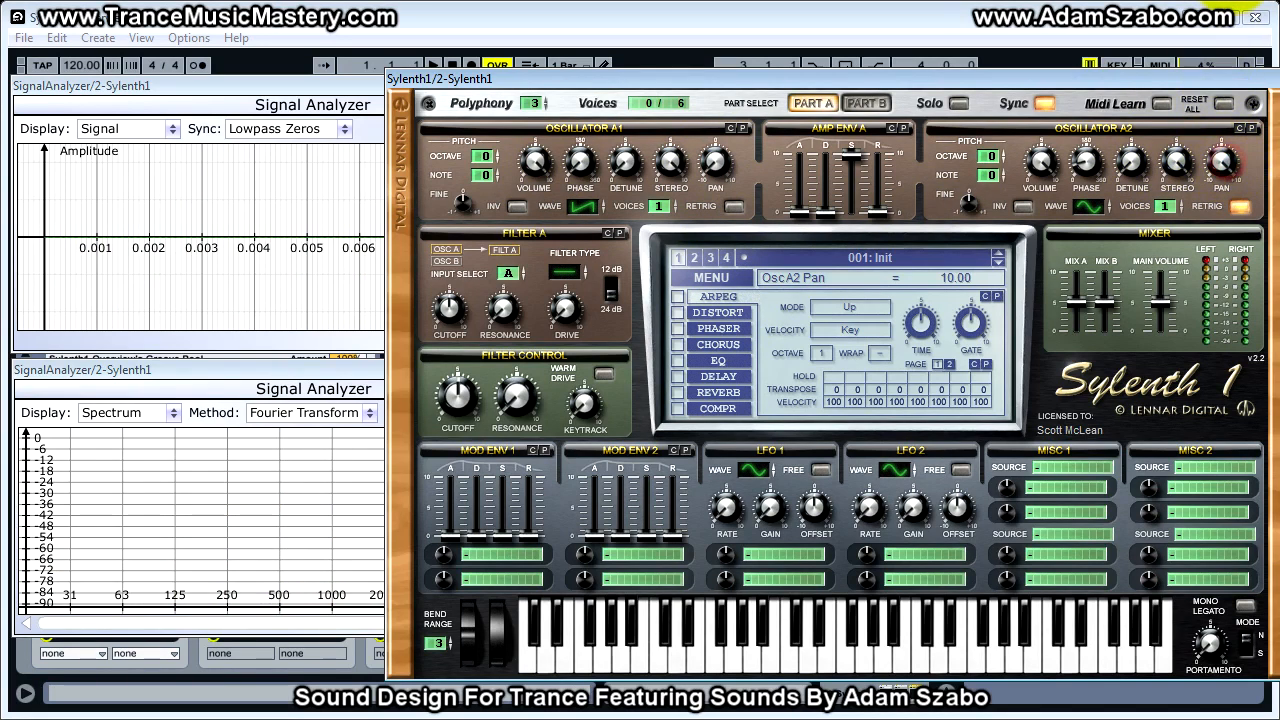
drag(715, 161, 709, 276)
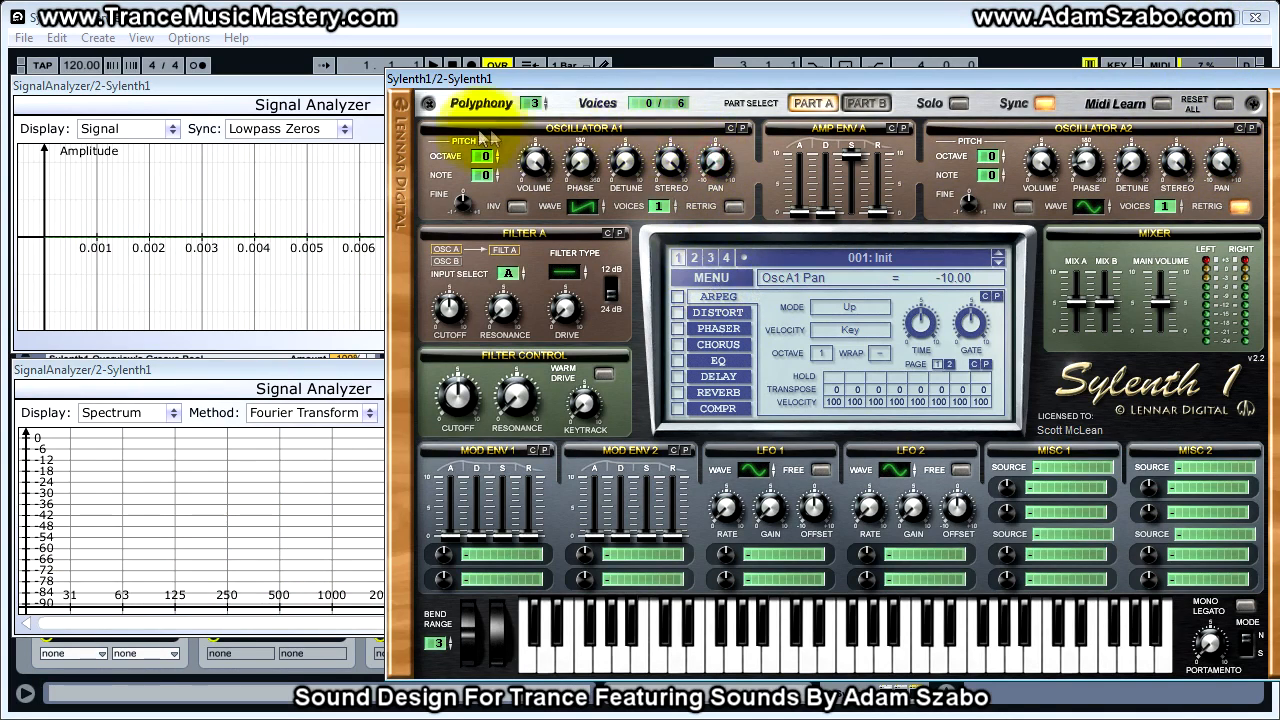
click(1222, 162)
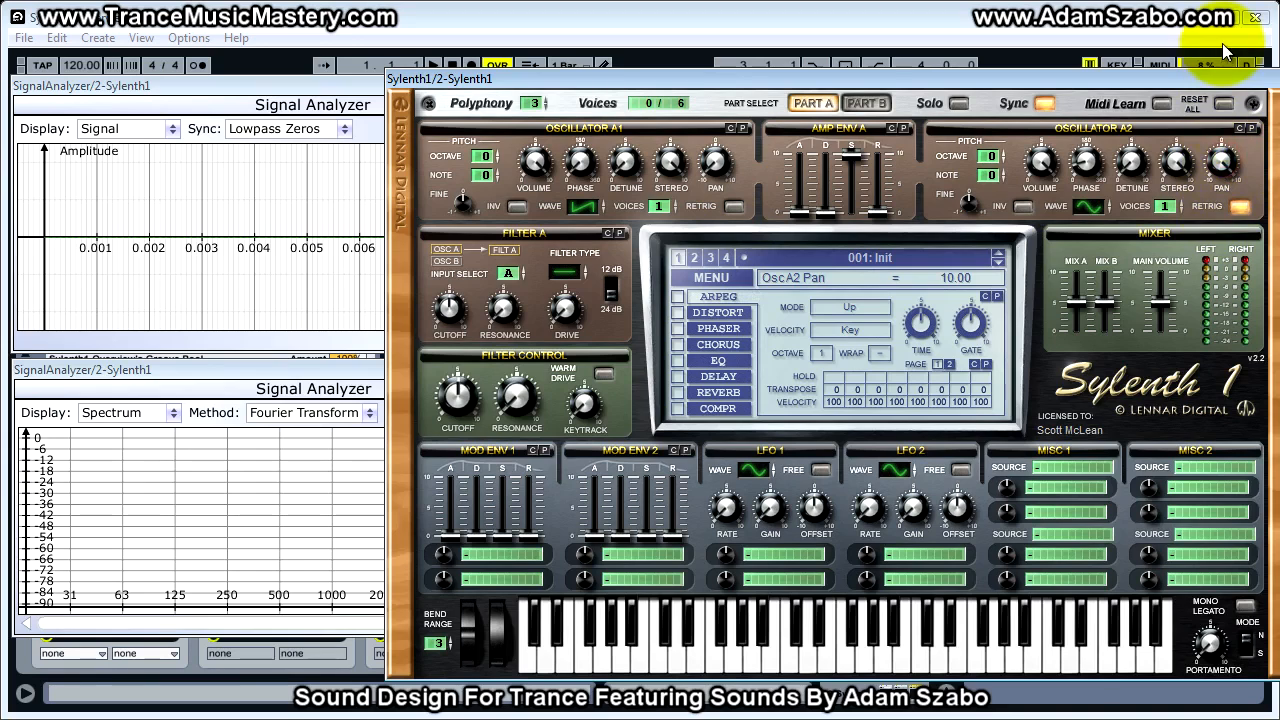
key(a)
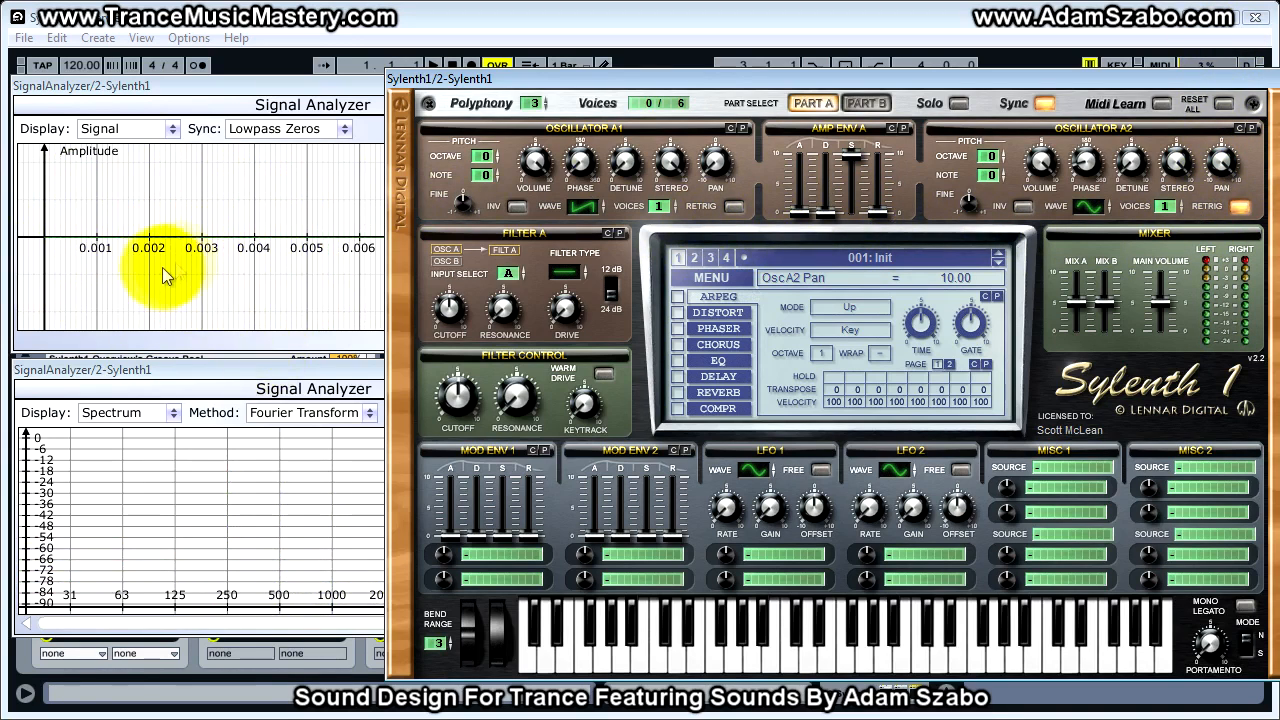
- Set oscillator A2 to the Saw waveform, turn on oscillator A1's retrigger, and set both oscillators' phases to 0 degrees
click(1093, 205)
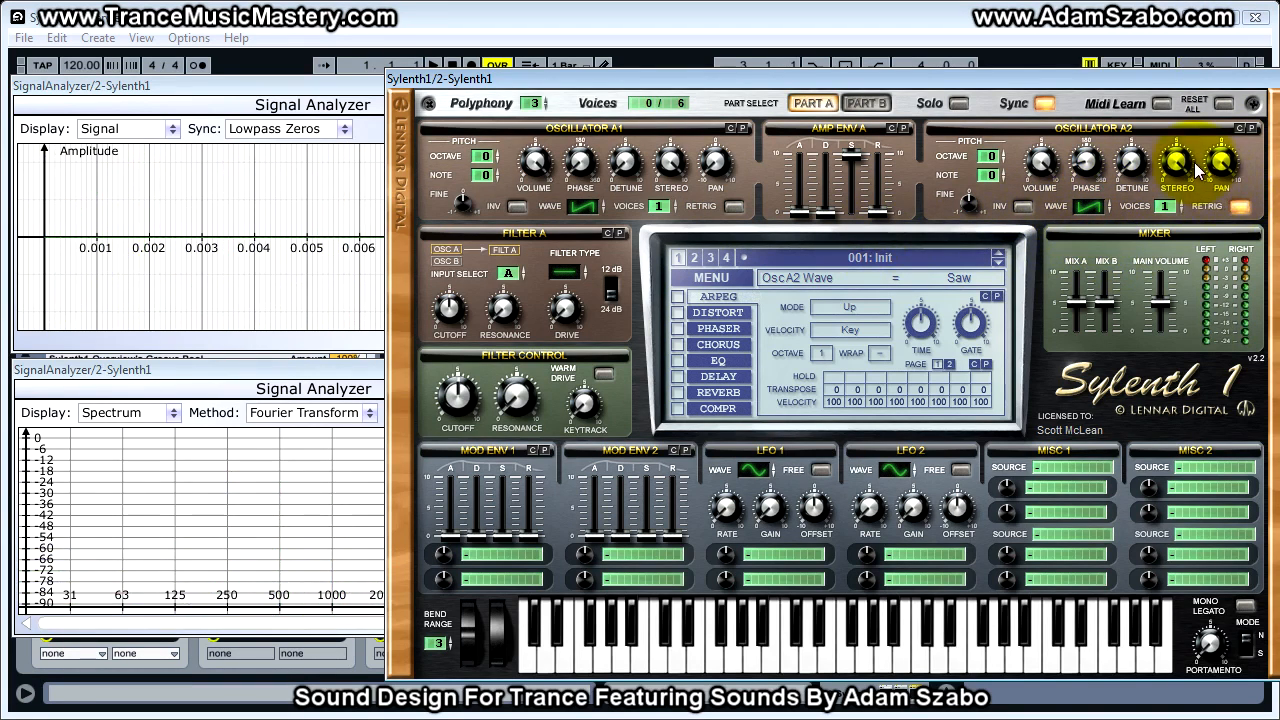
drag(1086, 162, 1100, 212)
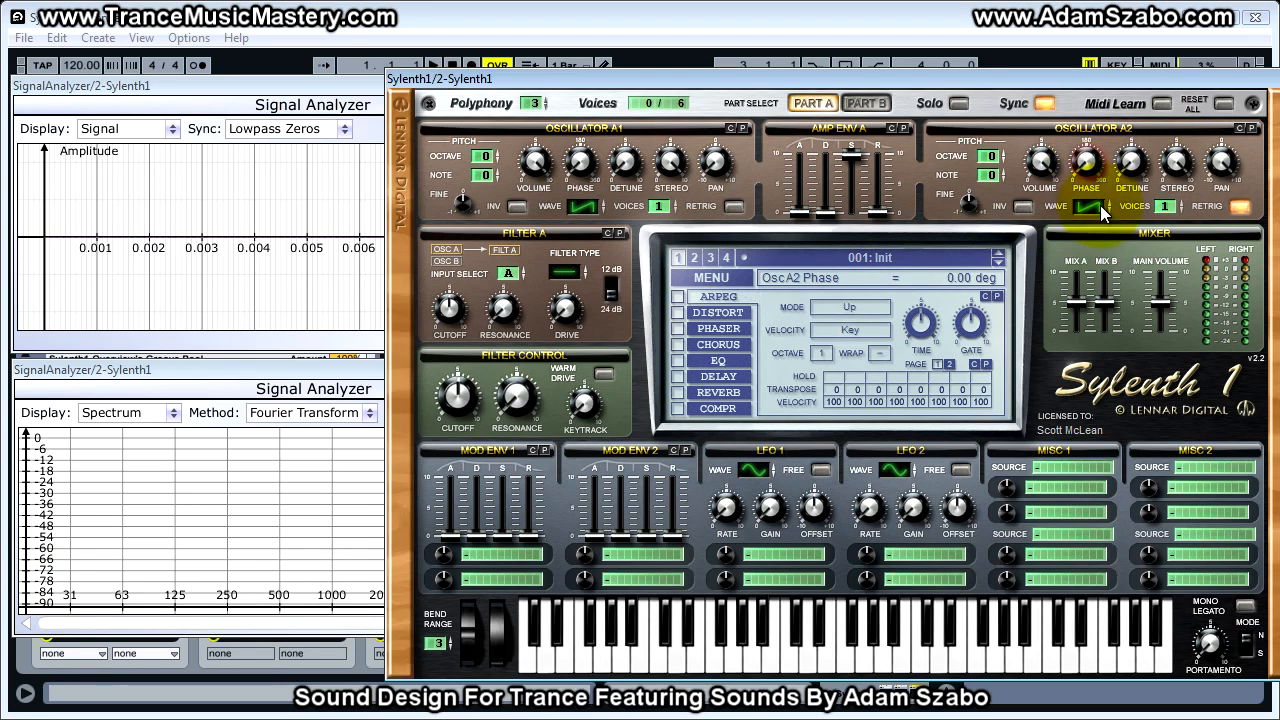
click(579, 166)
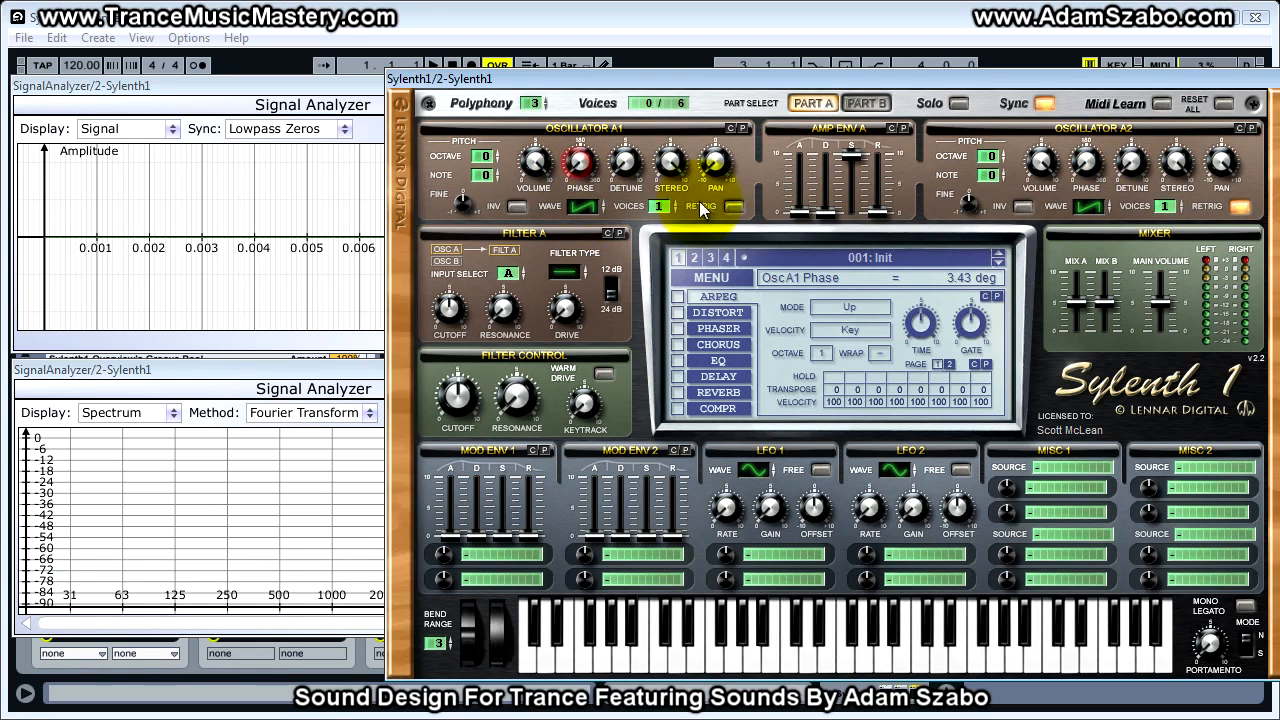
click(733, 206)
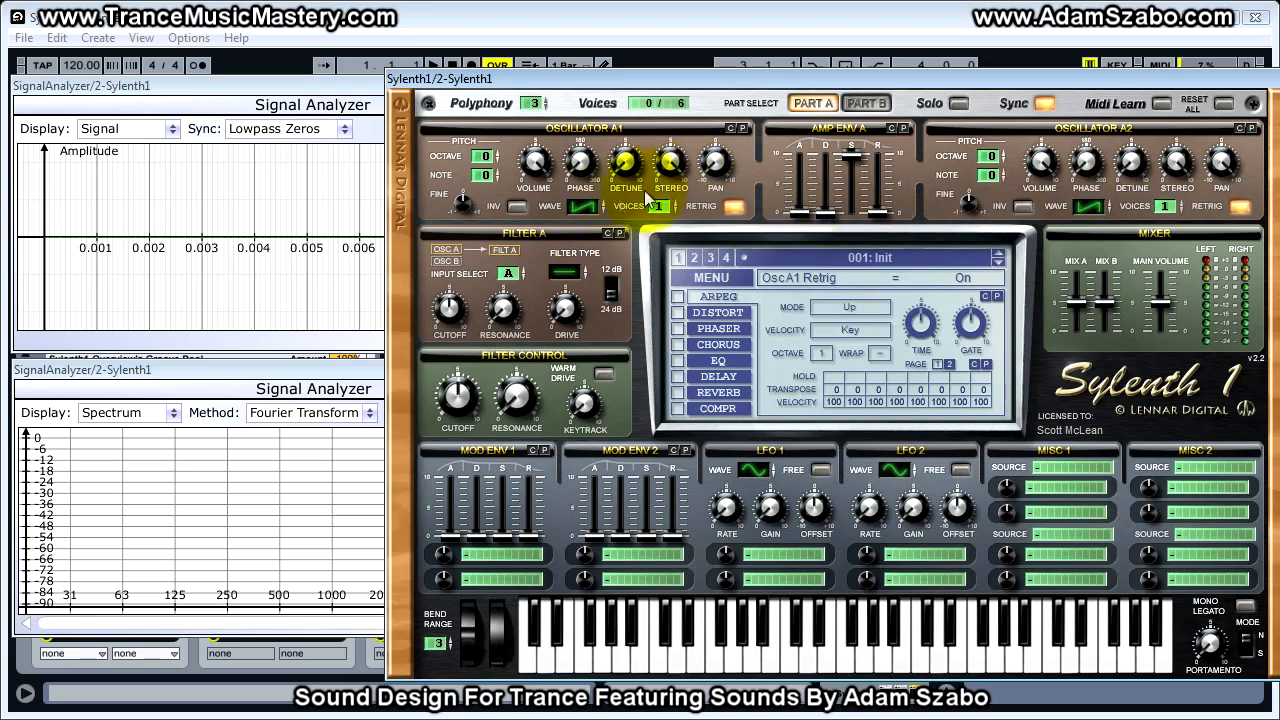
drag(580, 168, 577, 177)
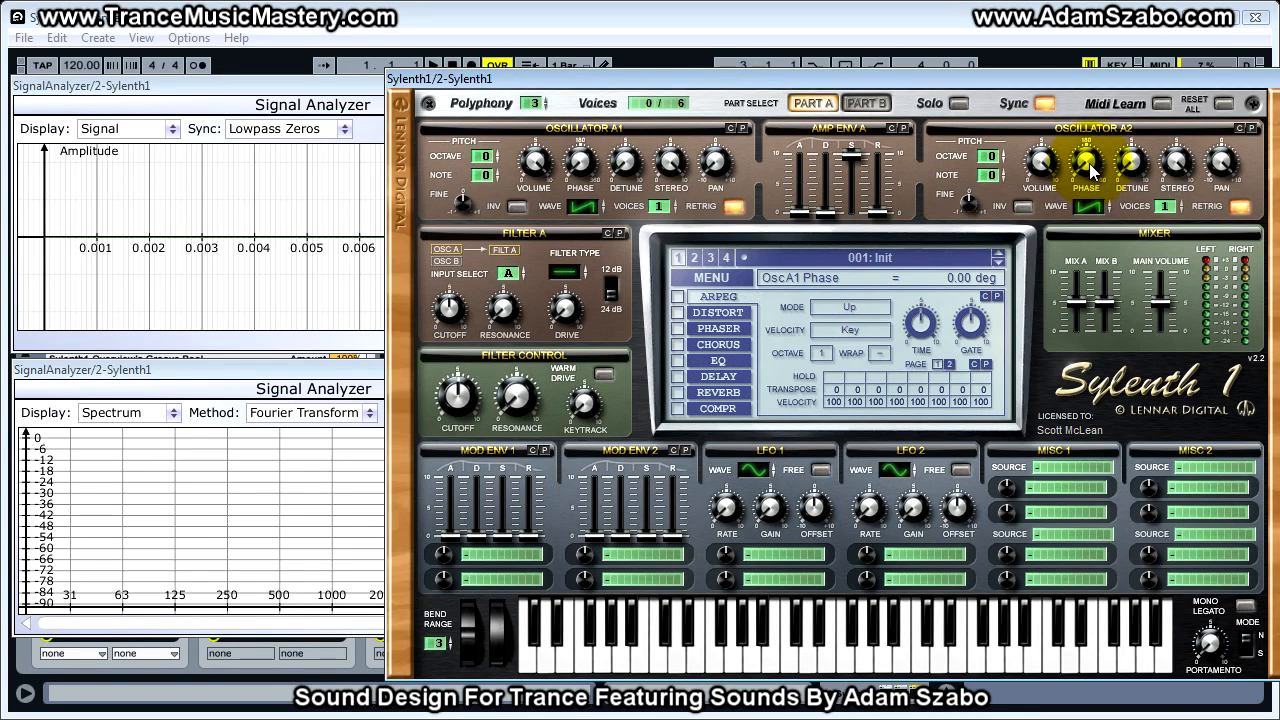
- Sweep oscillator A2's phase up to about 140 degrees and back to 0, and set its voices to 0
drag(1092, 170, 960, 24)
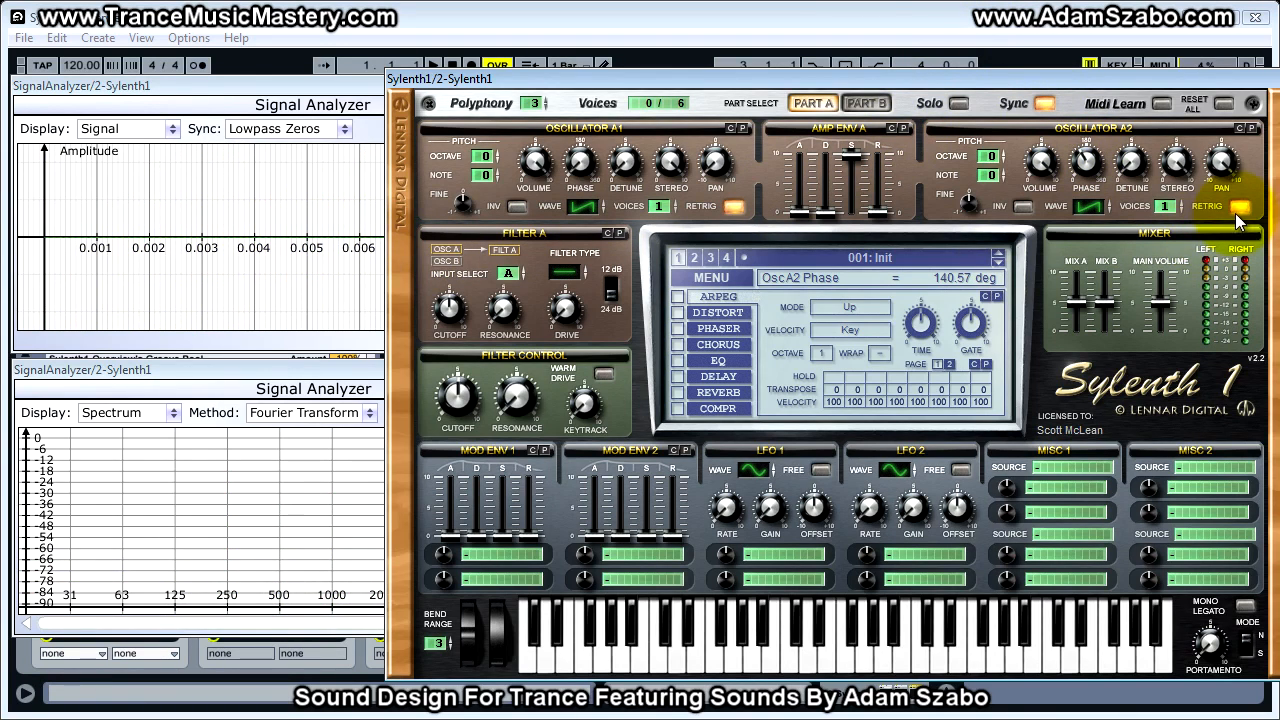
drag(1086, 160, 1083, 232)
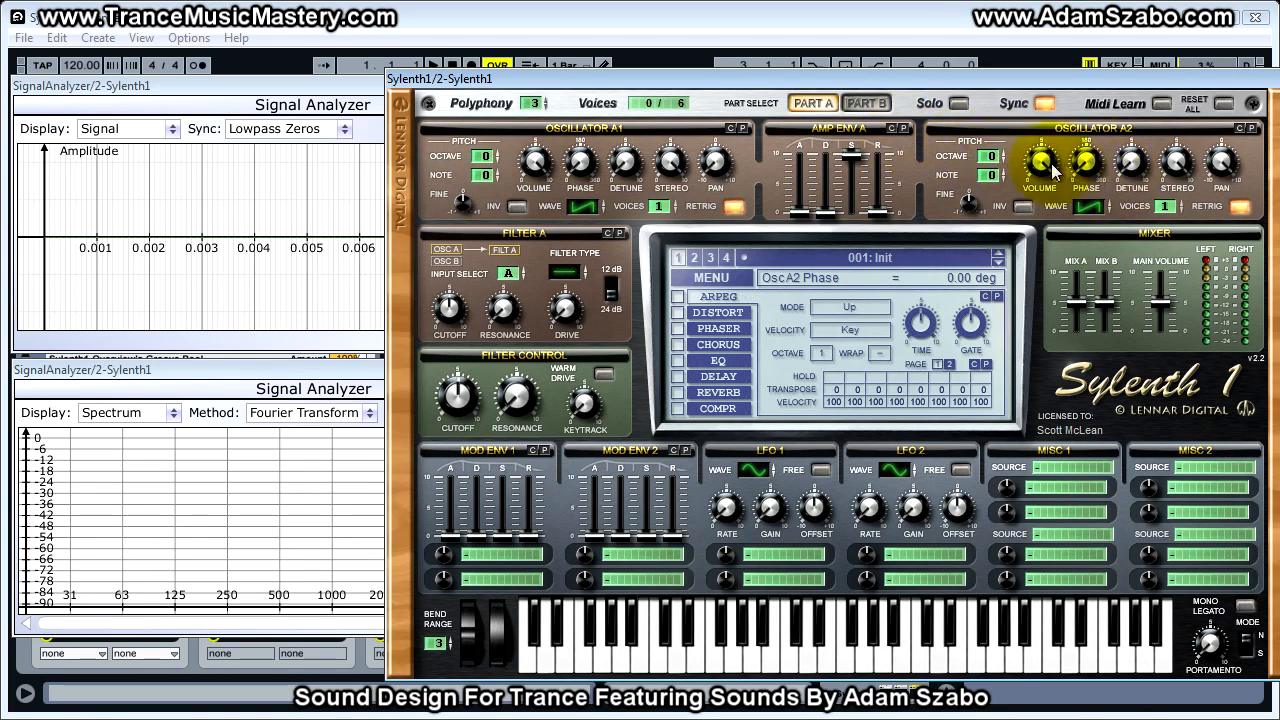
drag(1162, 206, 1162, 227)
- Audition oscillator A1's octave at settings between -3 and +3 and return it to 0
drag(486, 161, 486, 152)
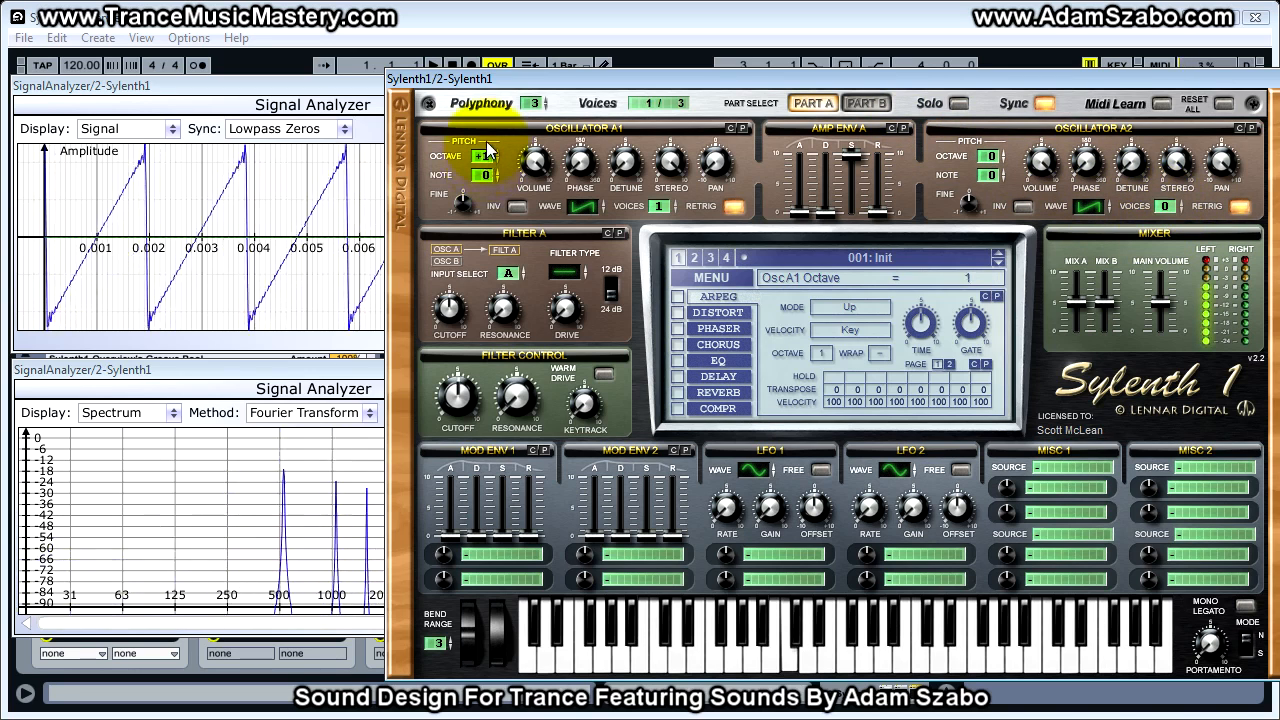
drag(490, 160, 490, 166)
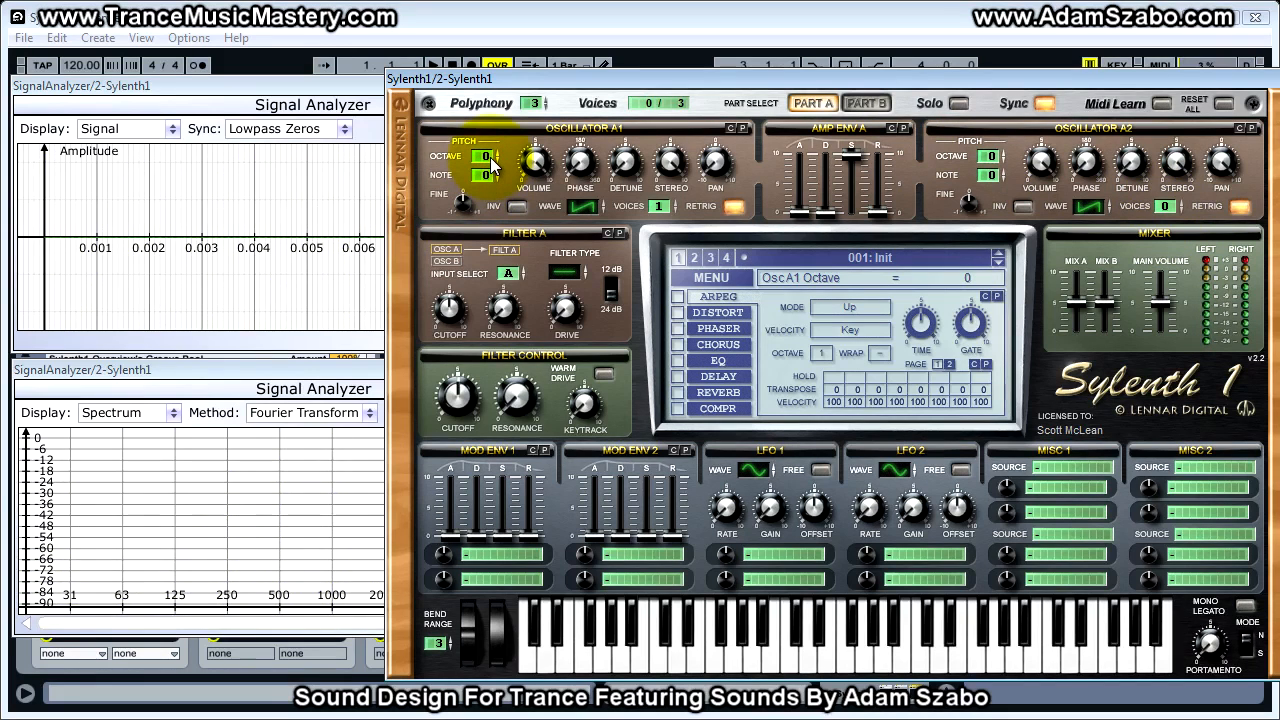
drag(490, 165, 487, 176)
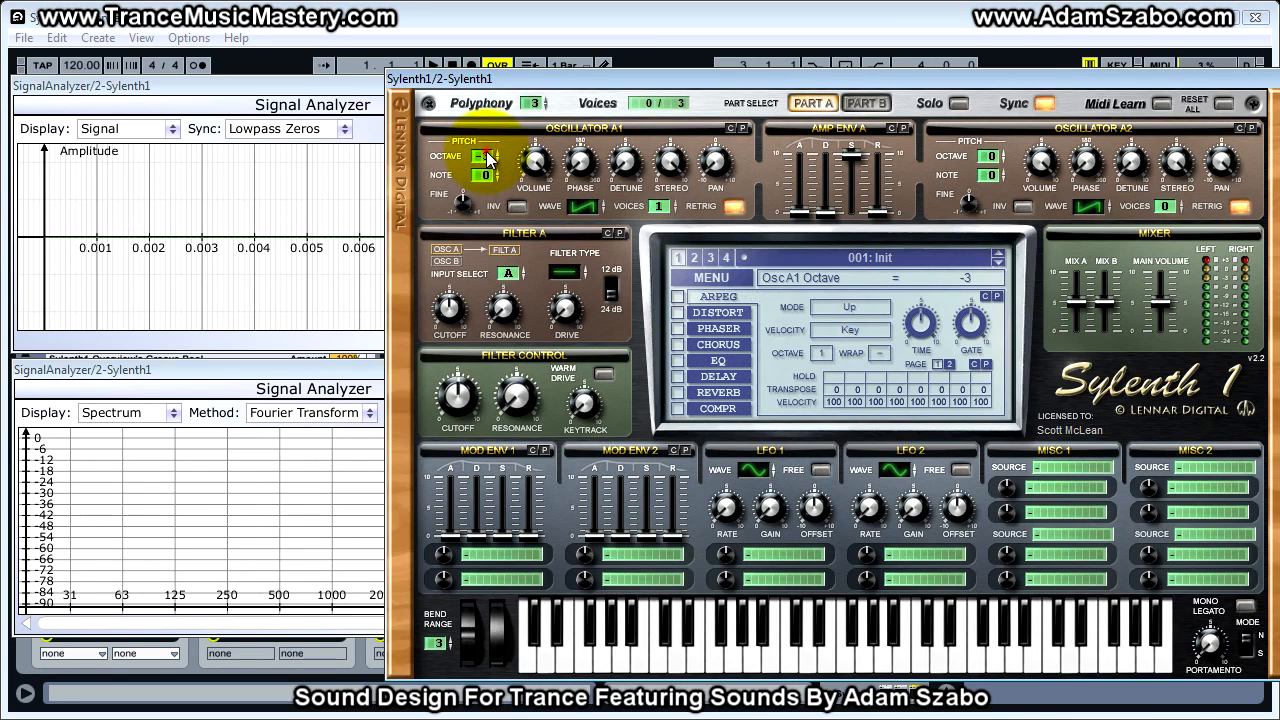
drag(487, 165, 487, 154)
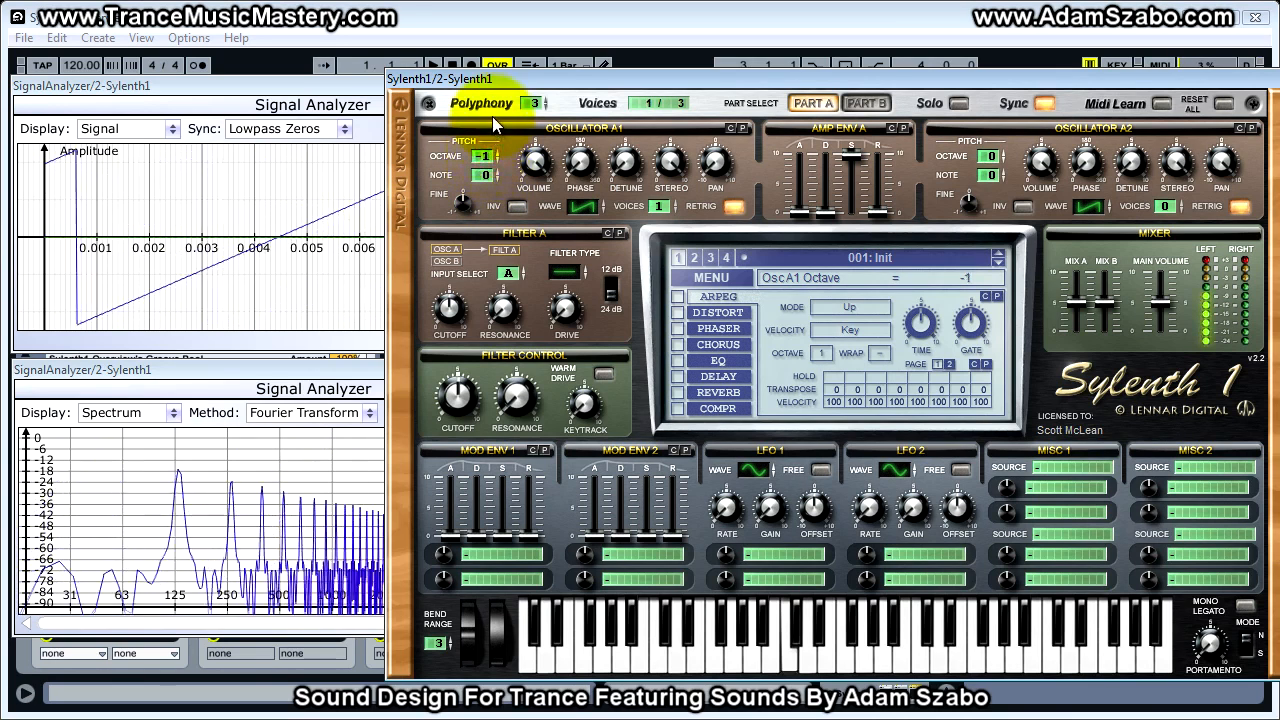
drag(492, 104, 492, 43)
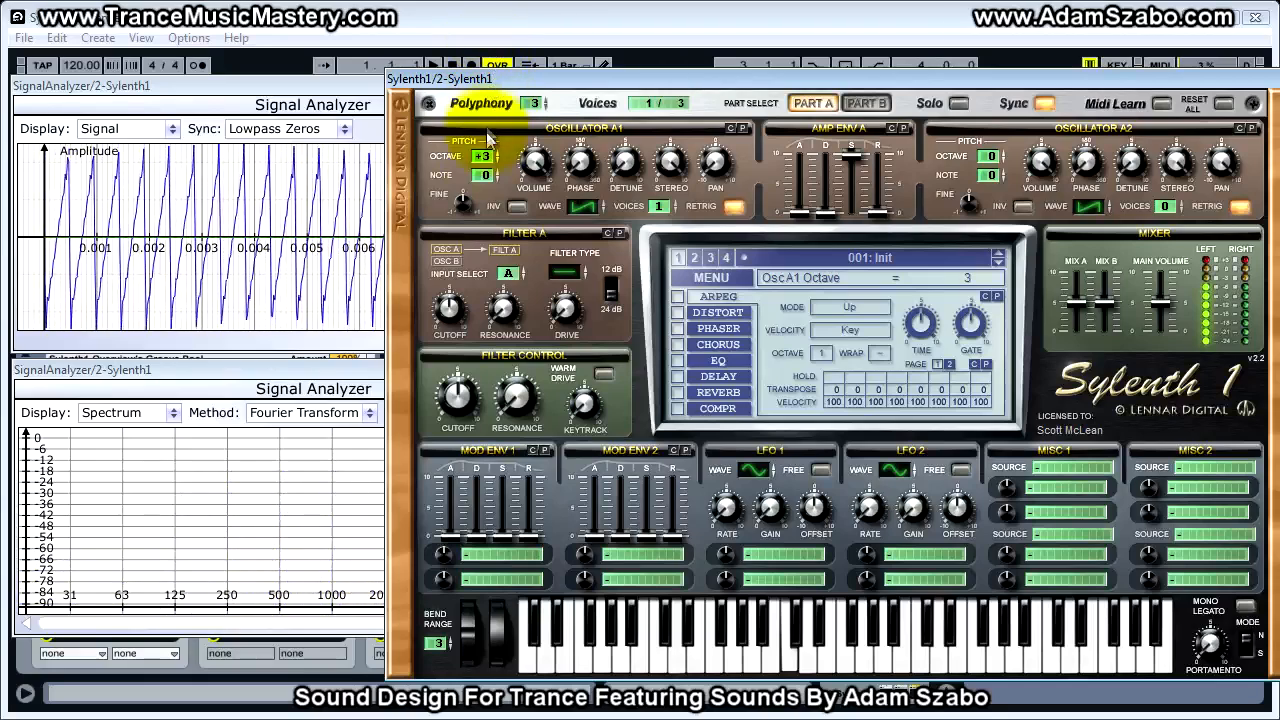
drag(489, 160, 485, 193)
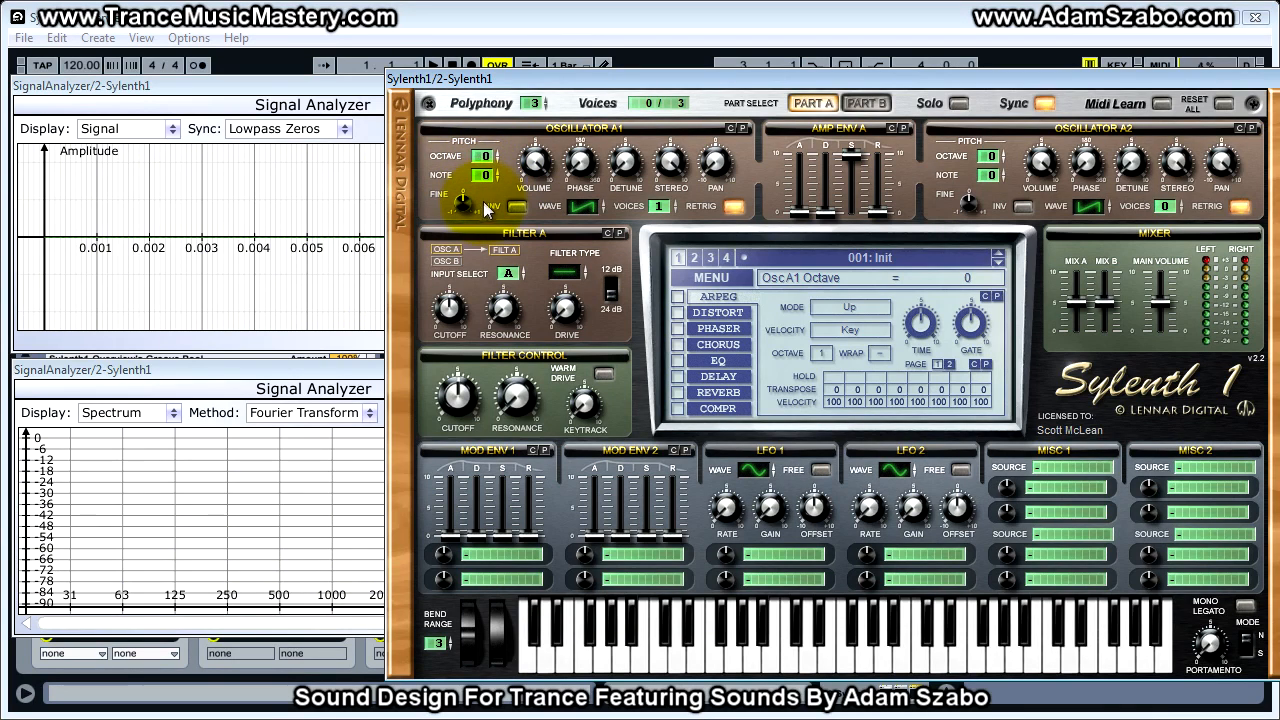
- Try octave, note and fine pitch offsets on oscillator A1 and return all three to 0
click(485, 177)
mouse_move(488, 177)
mouse_down()
mouse_move(489, 200)
mouse_move(492, 141)
mouse_move(480, 172)
mouse_up()
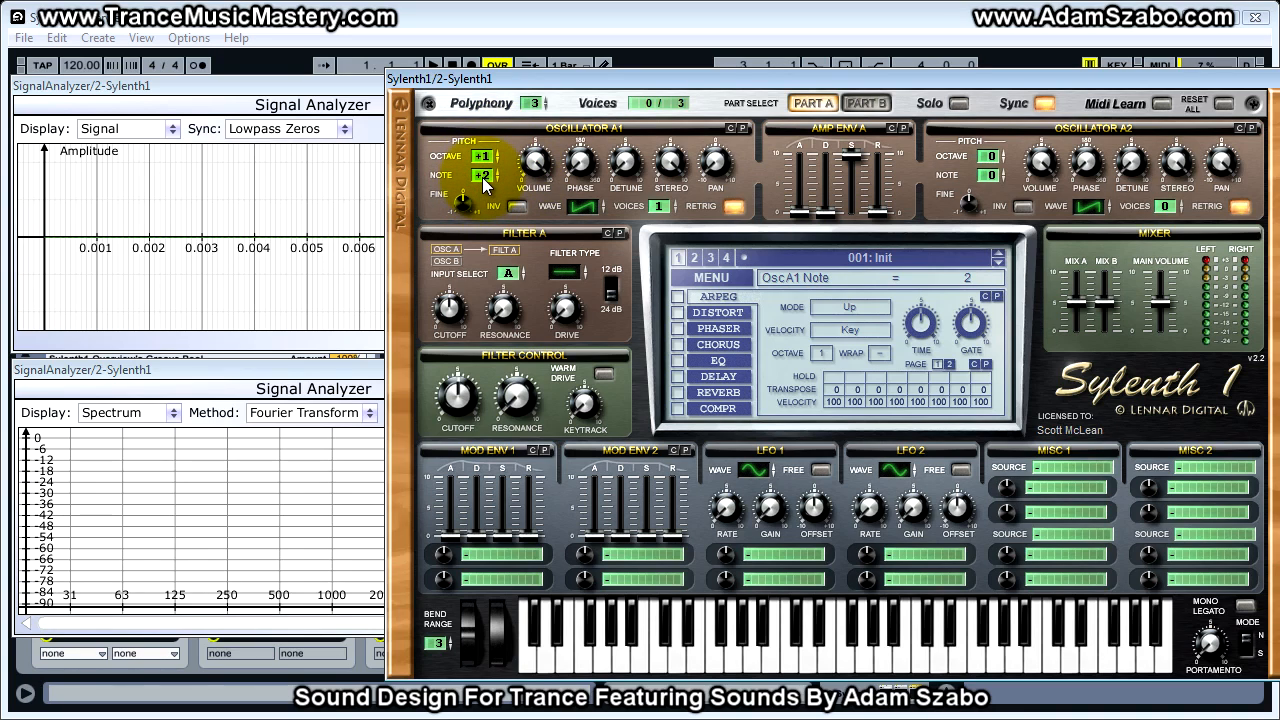
drag(486, 177, 488, 205)
drag(484, 157, 490, 183)
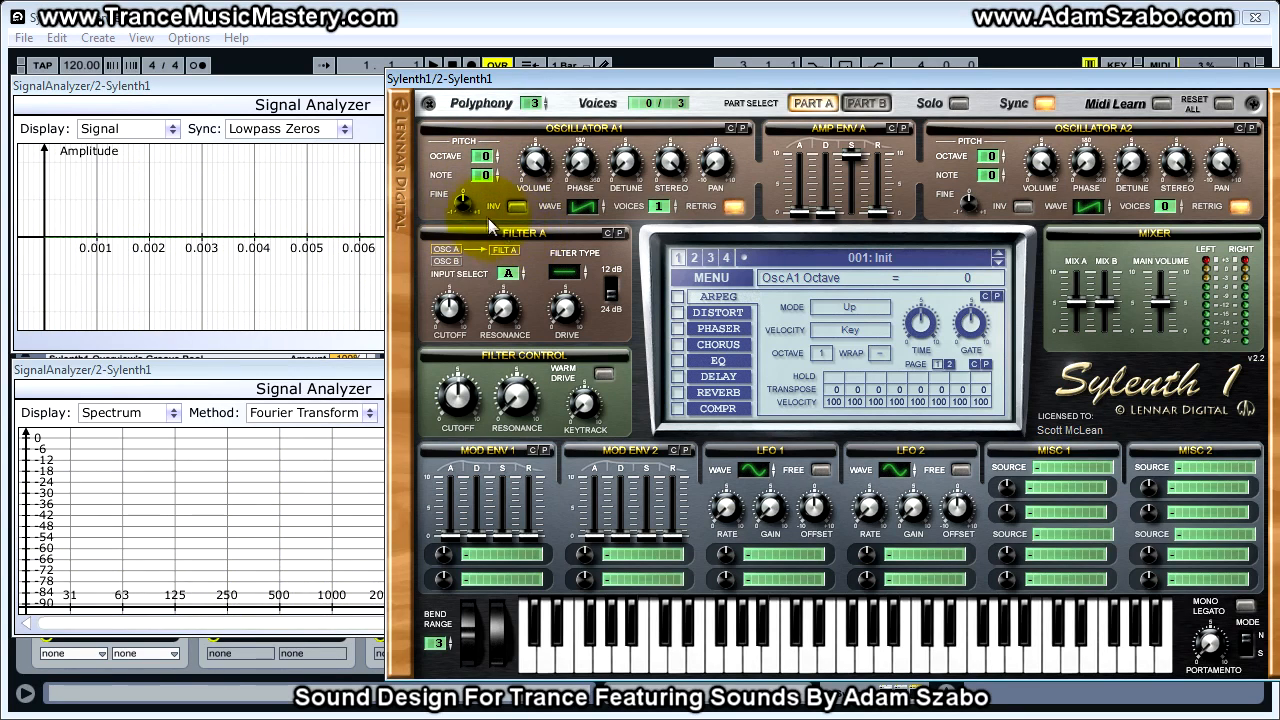
drag(461, 204, 462, 213)
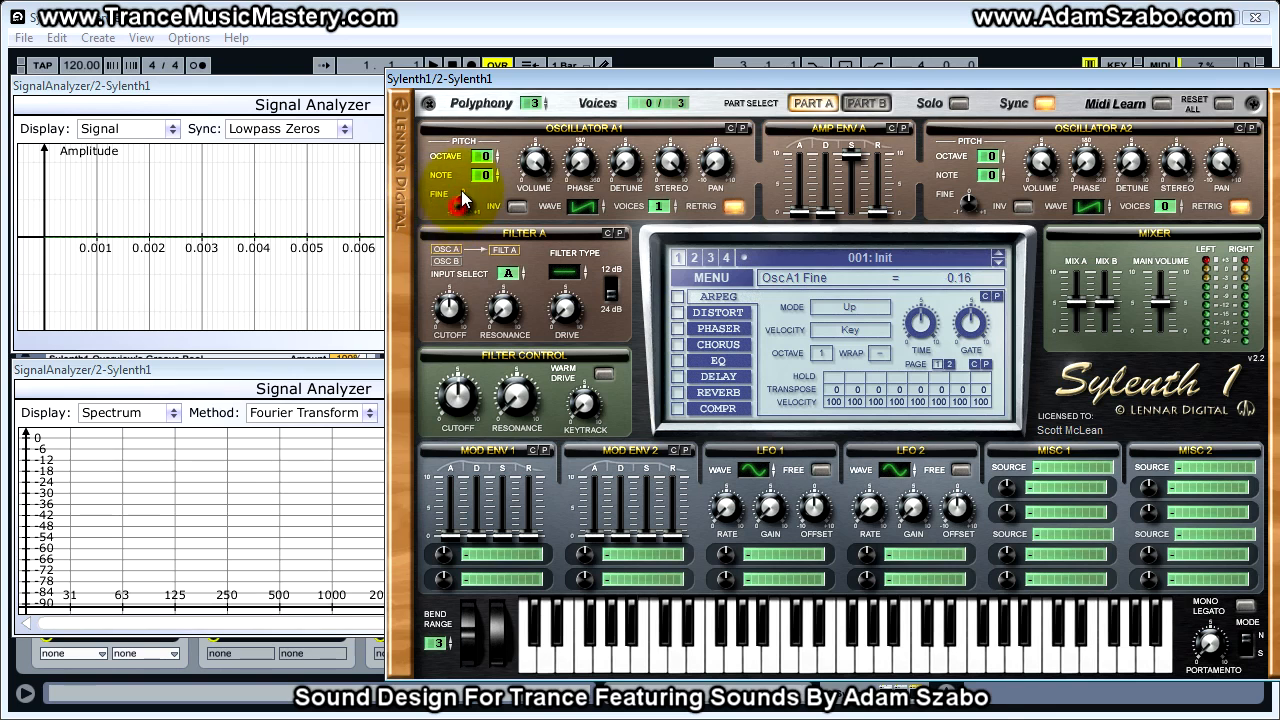
mouse_move(464, 206)
mouse_down()
mouse_move(470, 170)
mouse_move(455, 265)
mouse_move(457, 174)
mouse_move(459, 205)
mouse_up()
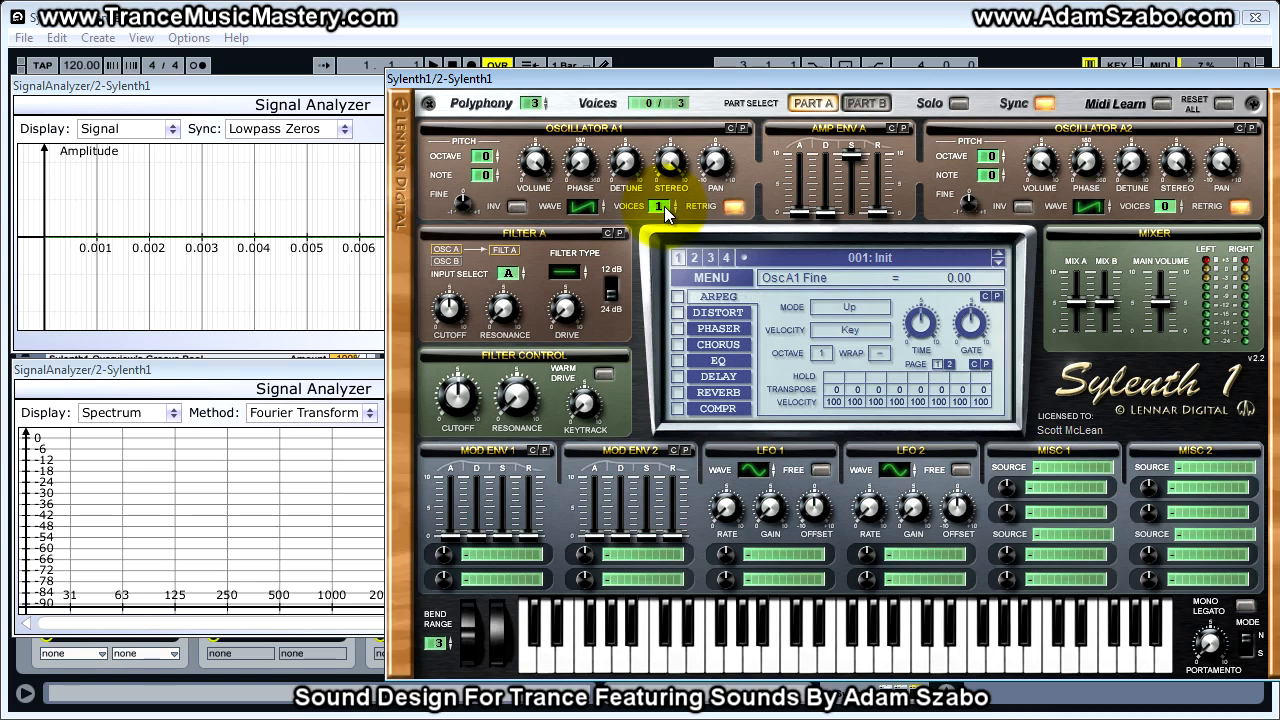
- Vary the number of voices on oscillator A1 and leave it at 8
drag(664, 206, 665, 195)
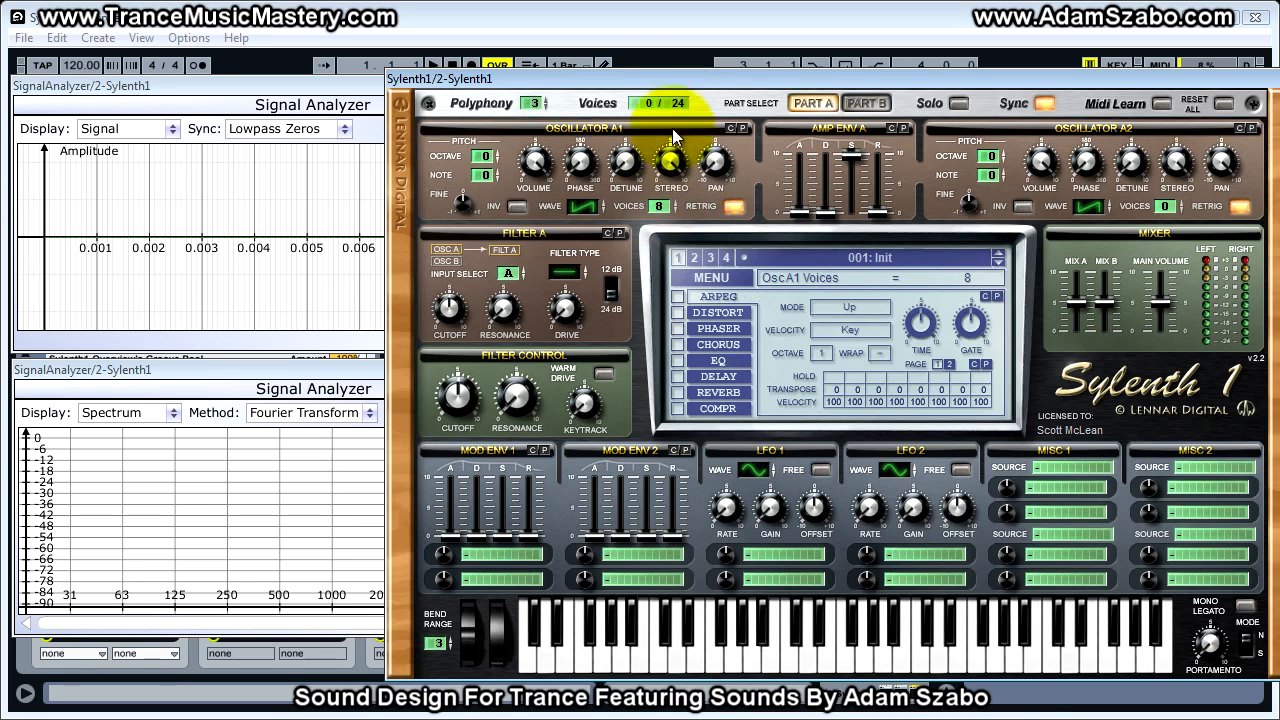
drag(666, 205, 668, 362)
drag(664, 261, 670, 190)
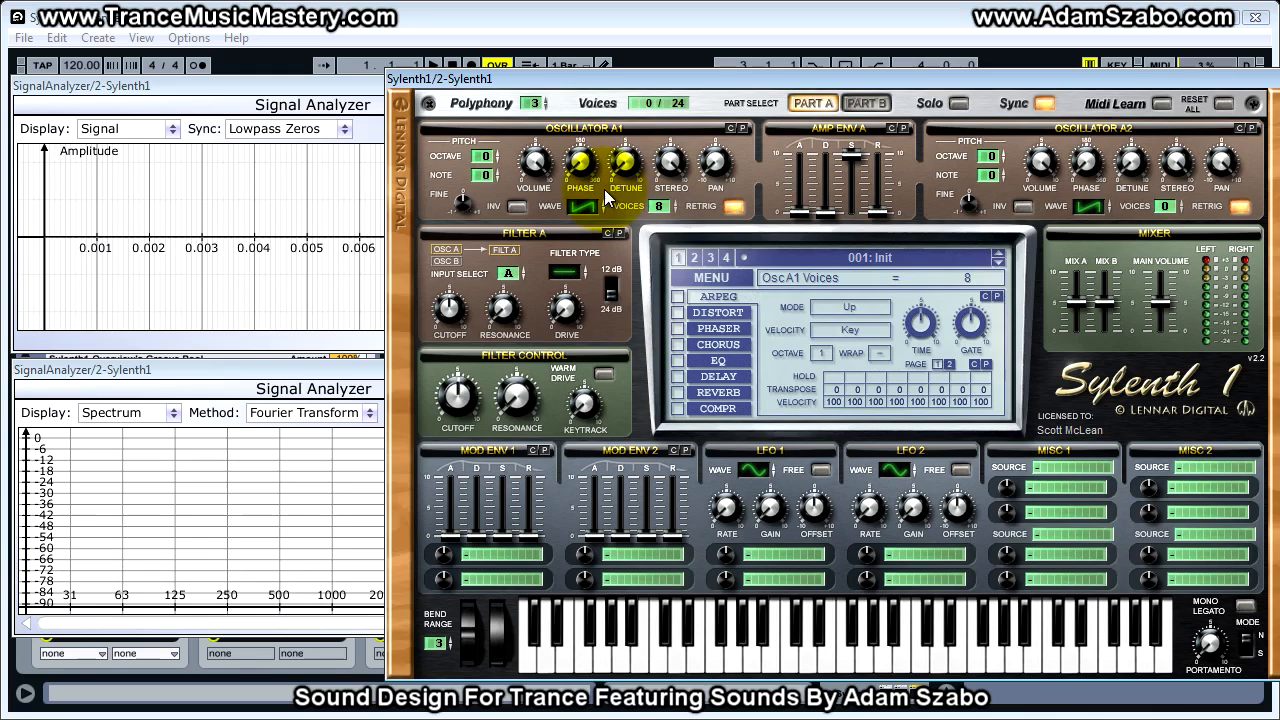
click(658, 206)
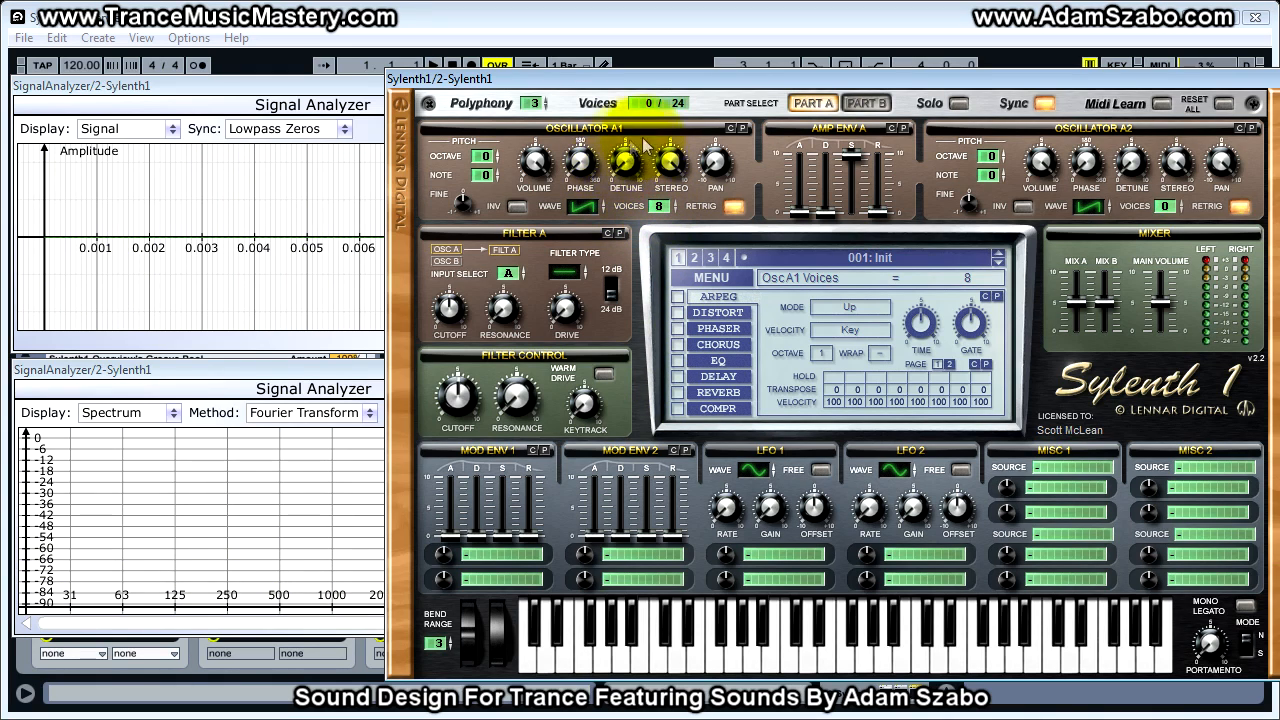
- Detune oscillator A1 to about 3.24 and play notes with its stereo at 0 and at 10 to compare the sound
drag(632, 170, 632, 205)
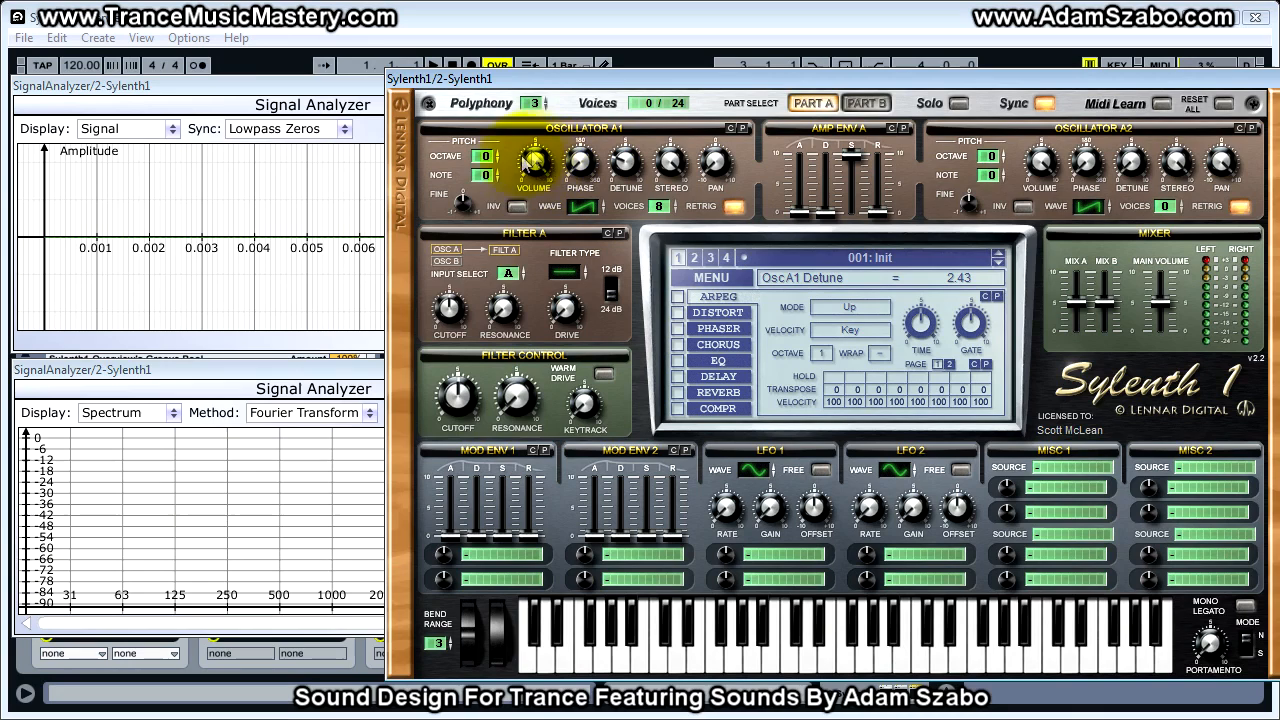
click(539, 170)
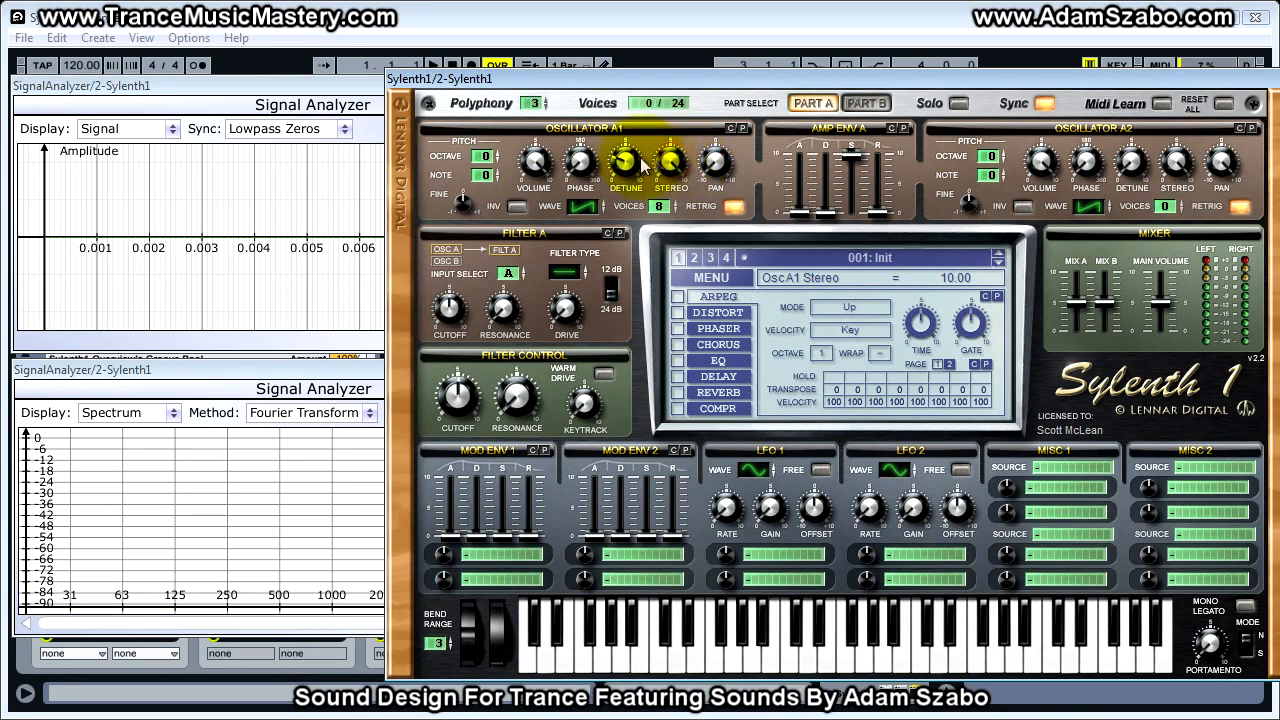
drag(675, 170, 674, 251)
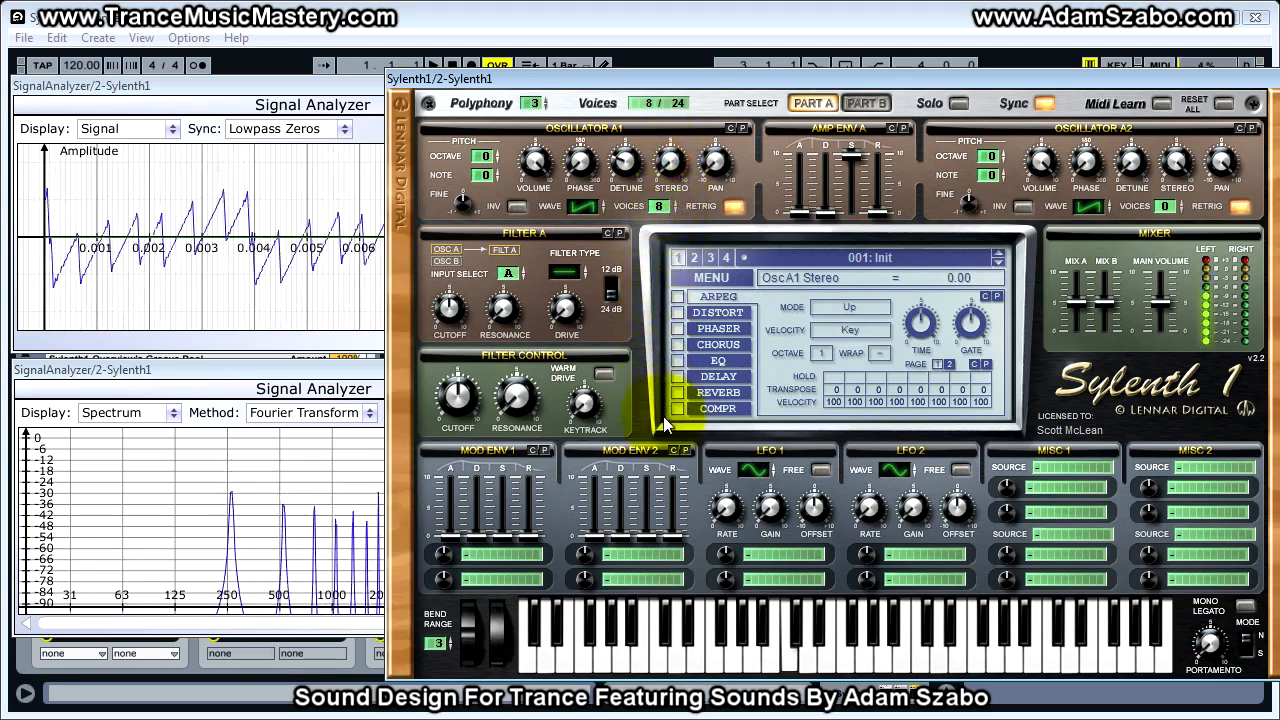
drag(631, 164, 625, 140)
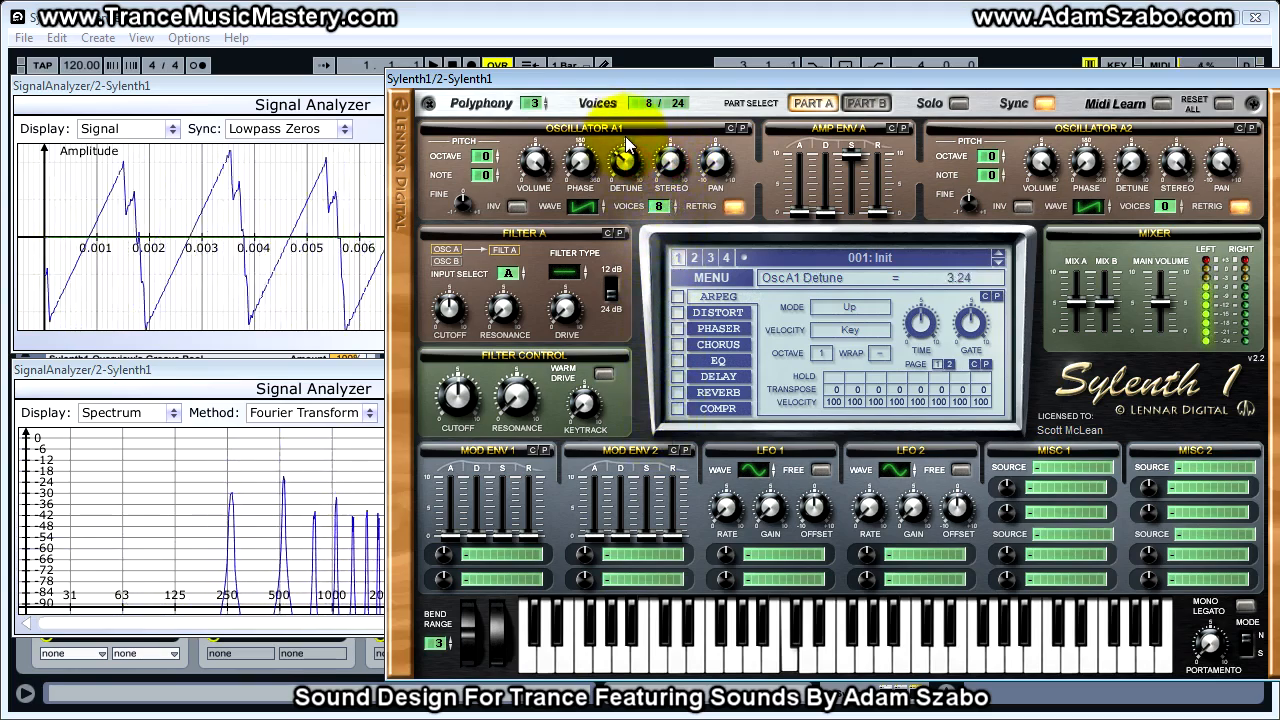
drag(670, 176, 648, 1)
drag(671, 162, 667, 116)
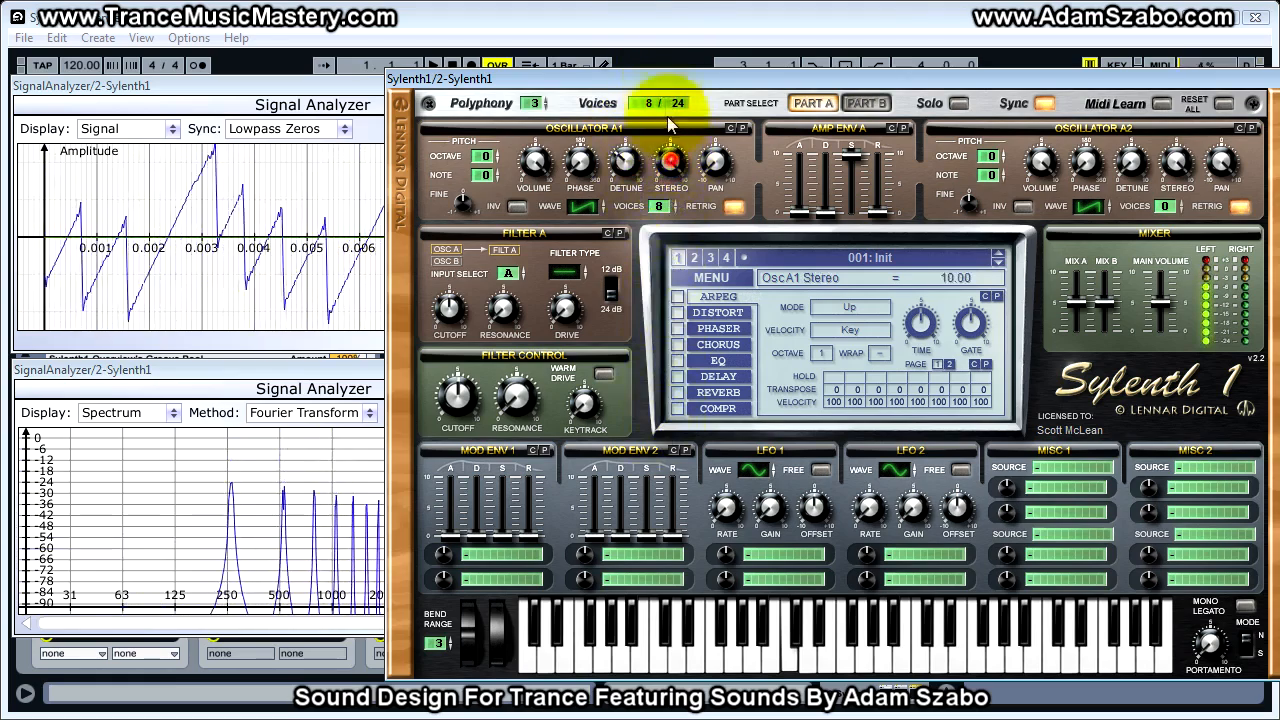
- Reduce oscillator A1's stereo to 5 and settle it at about 7.5
ctrl+click(716, 166)
drag(671, 160, 665, 245)
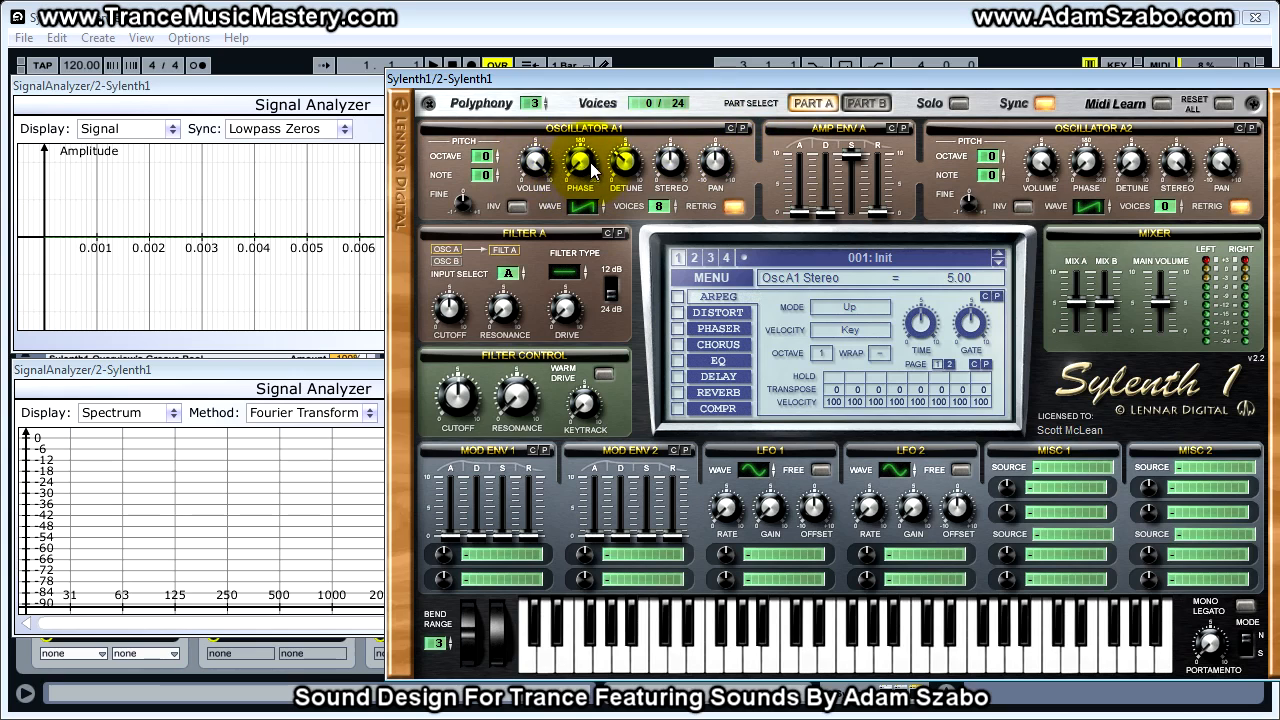
drag(669, 160, 686, 125)
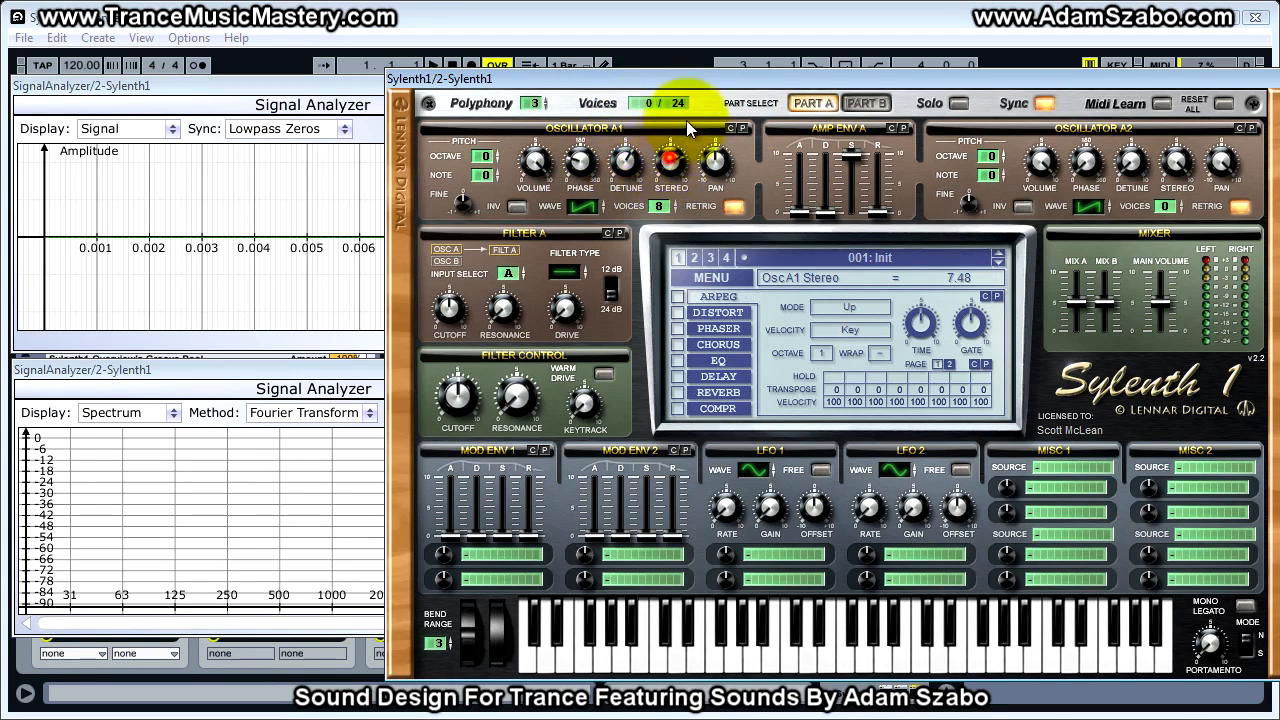
- Adjust oscillator A1's volume and switch its waveform to HPulse
drag(535, 162, 538, 230)
click(580, 204)
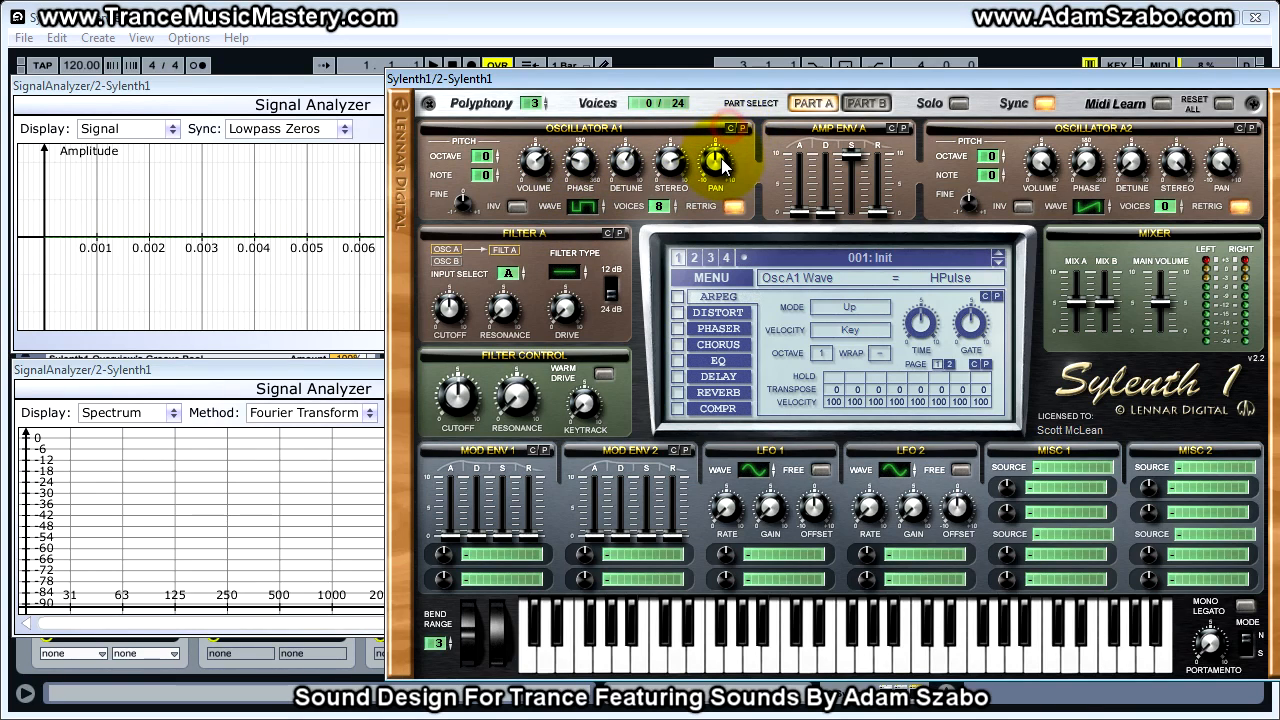
- Paste oscillator A1's settings onto oscillator A2
click(1252, 129)
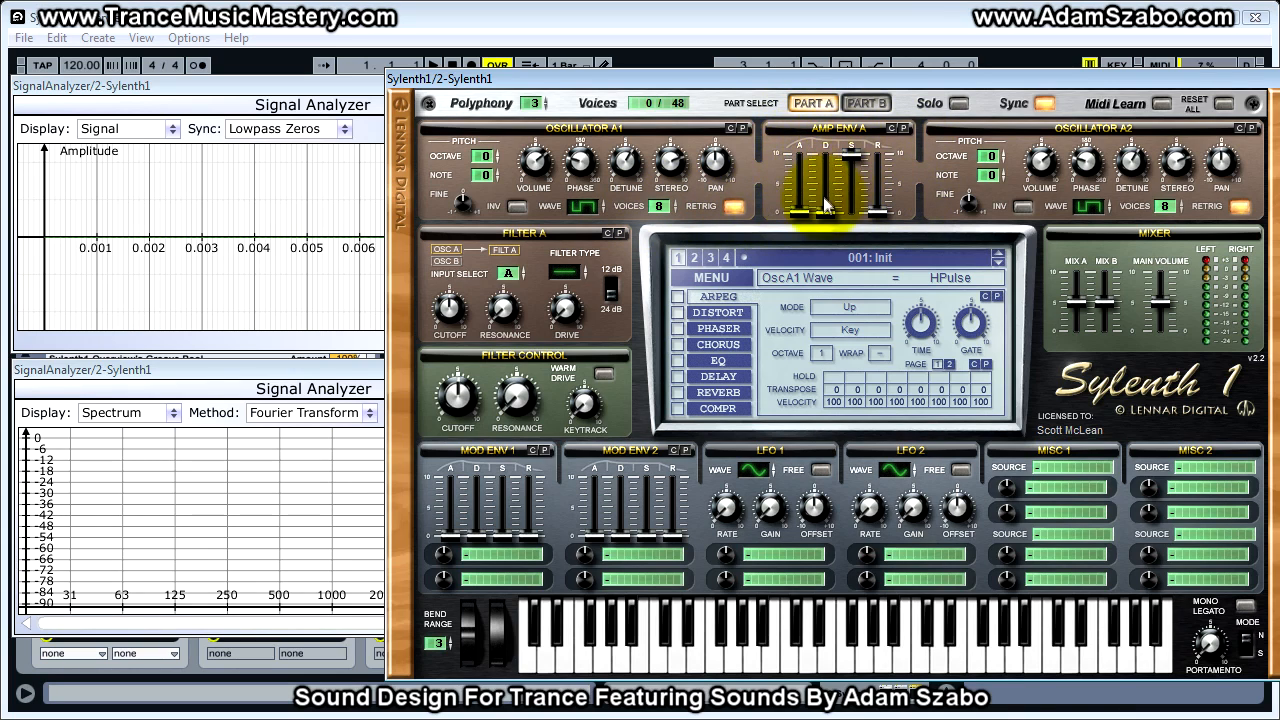
- Demonstrate amp envelope A's attack, then raise attack and decay slightly, set sustain to about 9.89 and release to about 2.97
drag(800, 212, 802, 25)
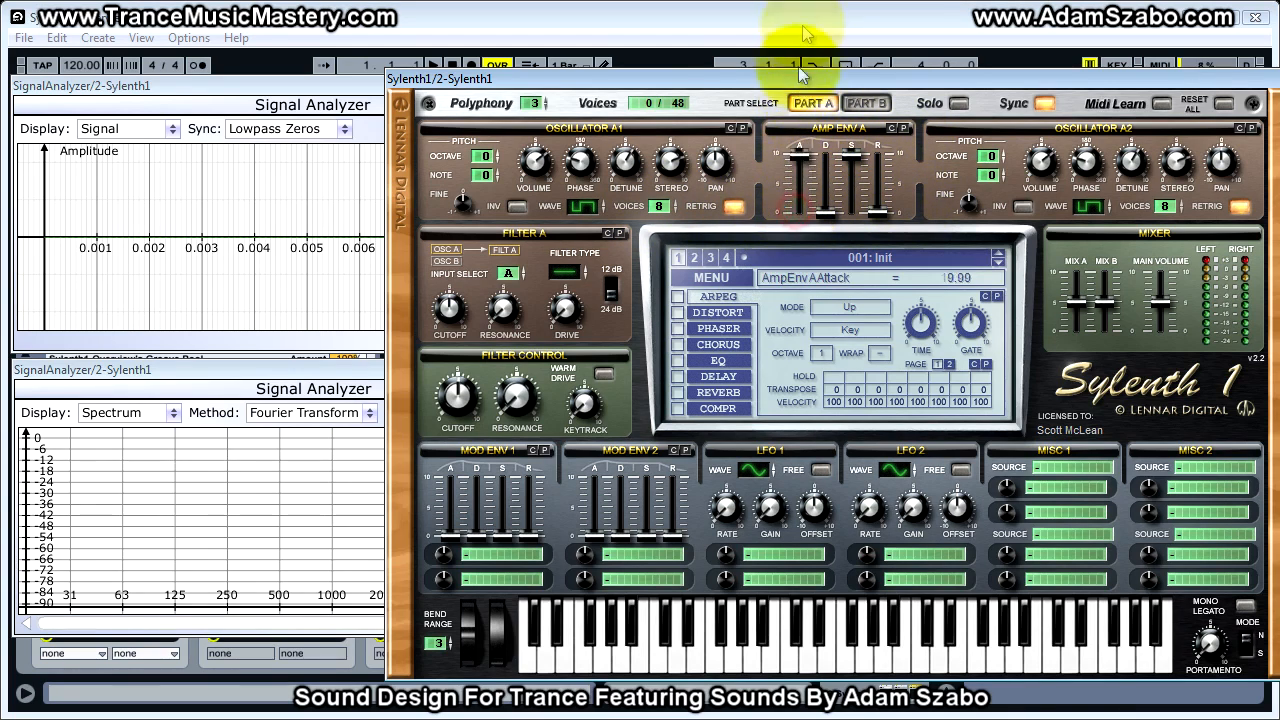
drag(803, 136, 820, 215)
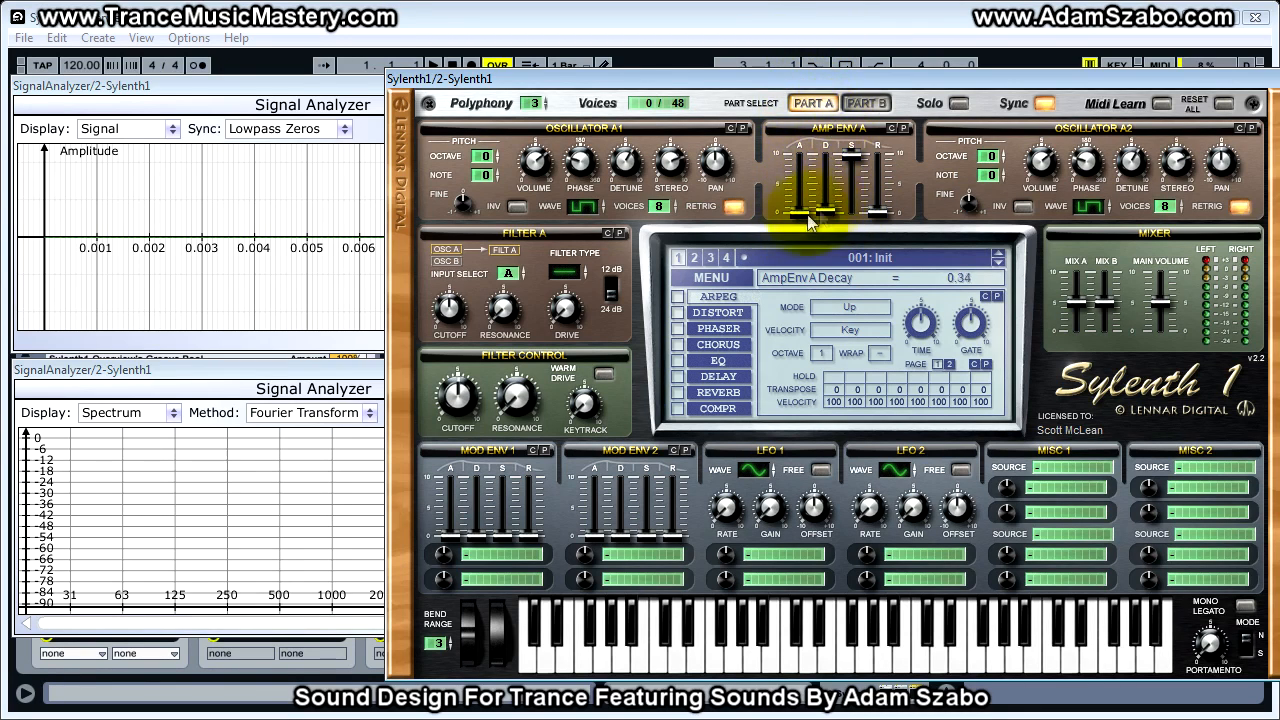
drag(815, 128, 817, 167)
drag(827, 213, 851, 158)
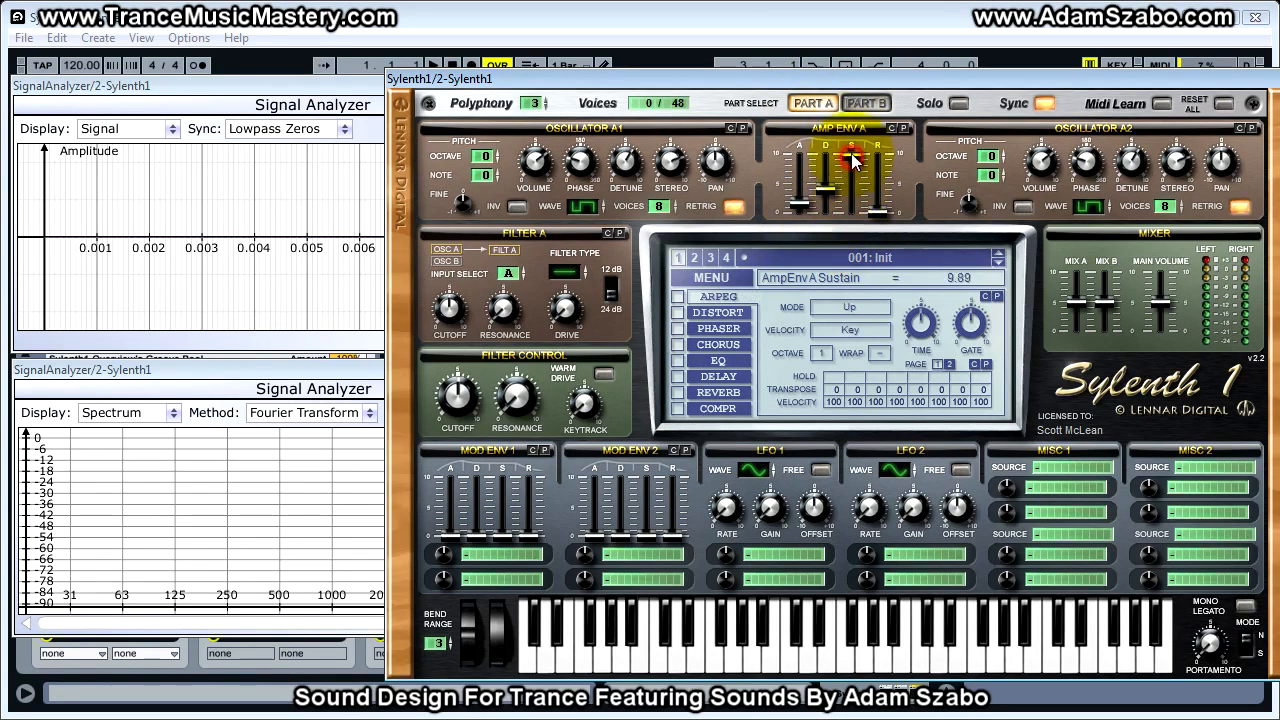
drag(877, 212, 879, 170)
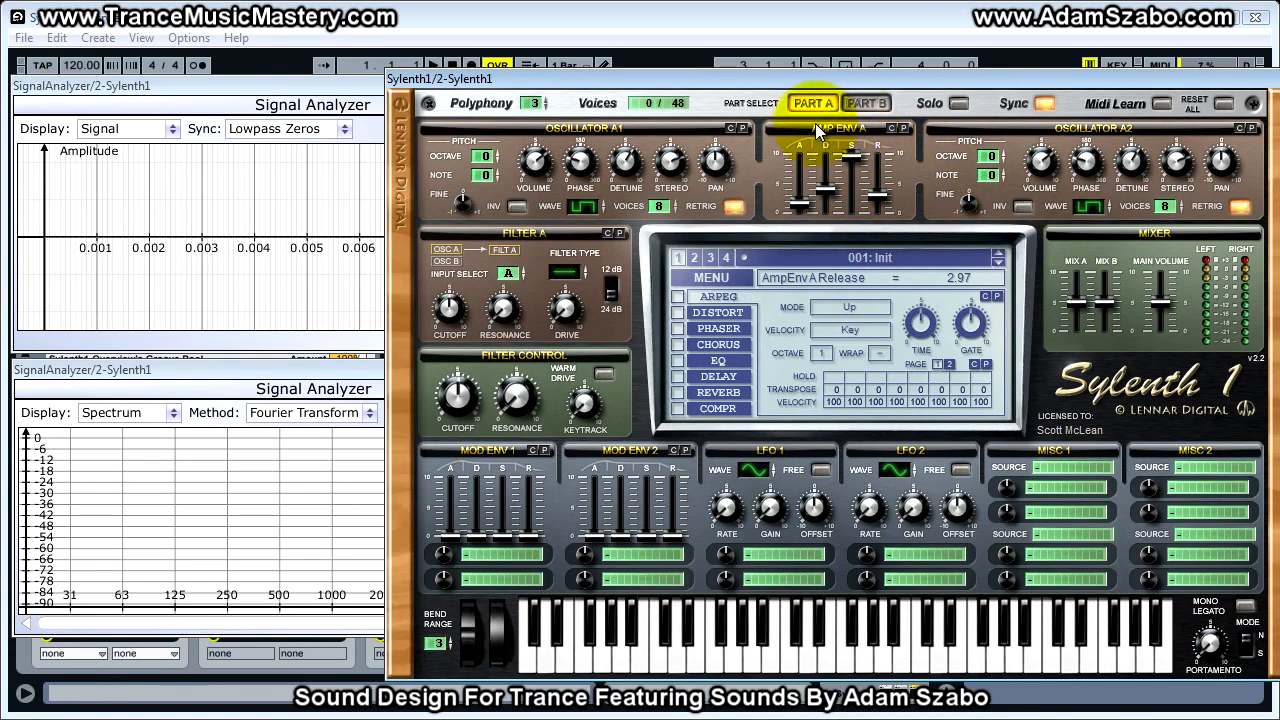
- Switch between Part A and Part B, turn on Solo and play notes with Part A soloed
click(874, 104)
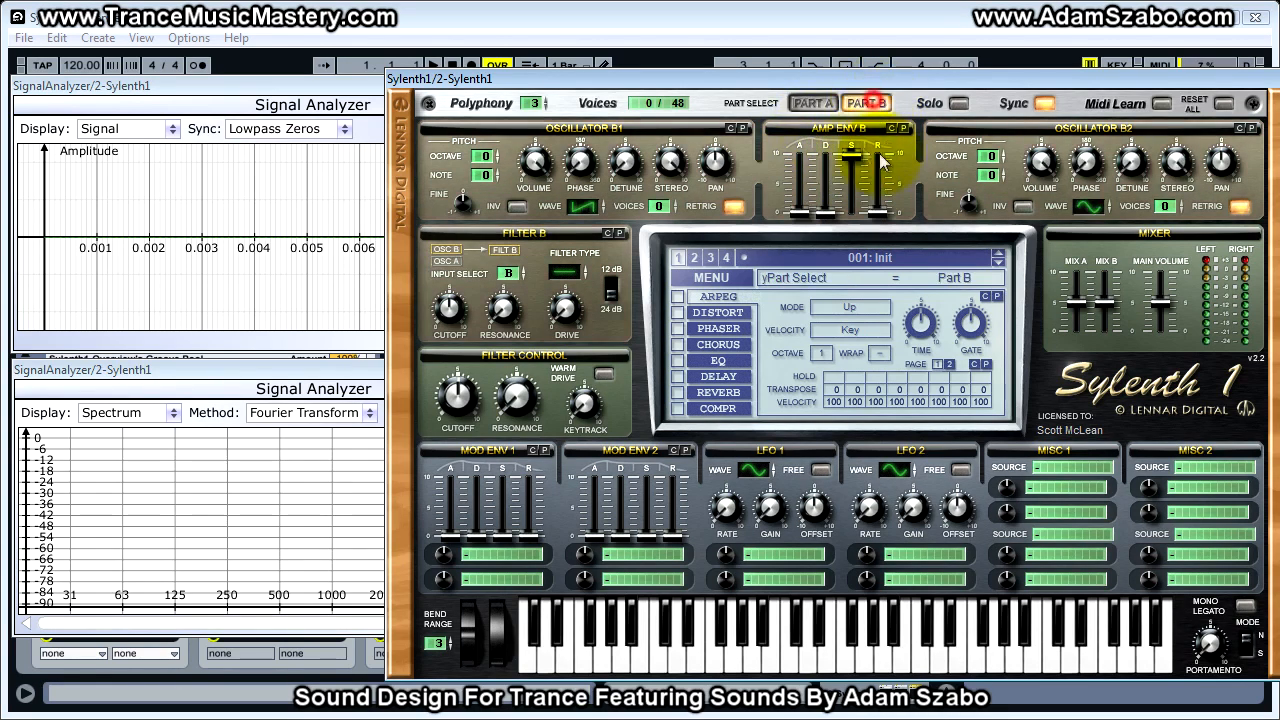
click(812, 103)
click(960, 105)
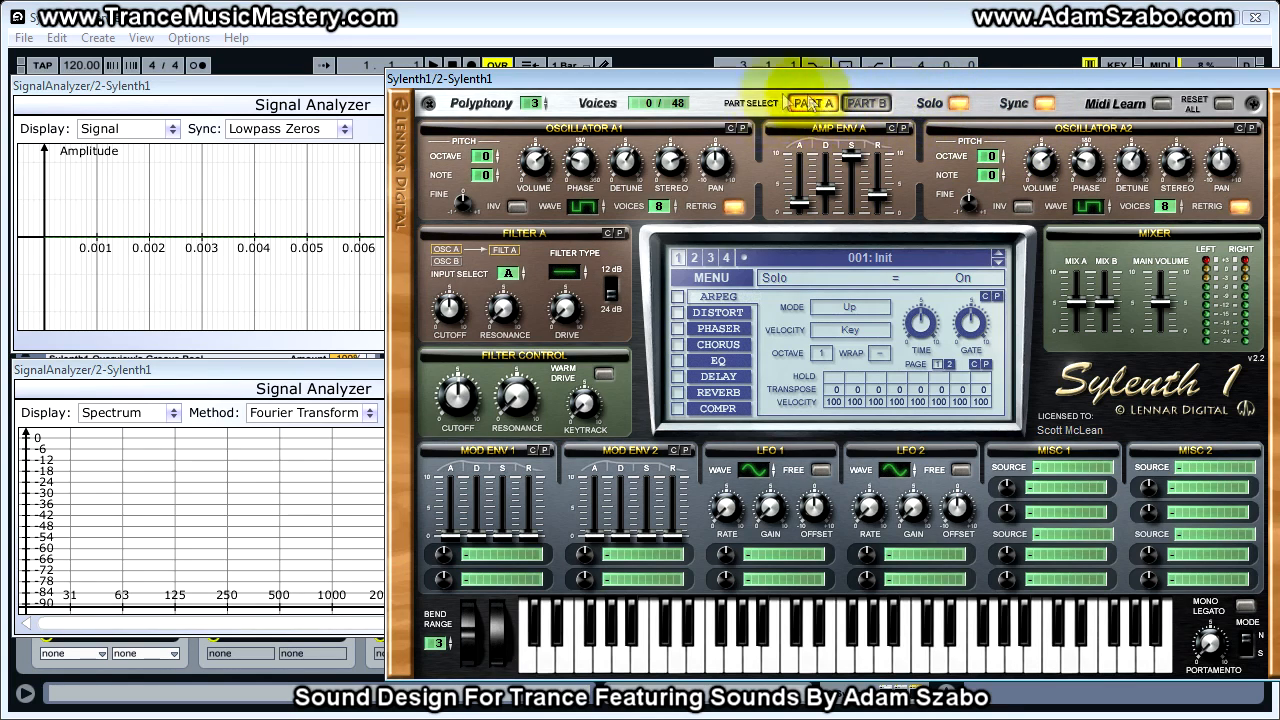
click(866, 103)
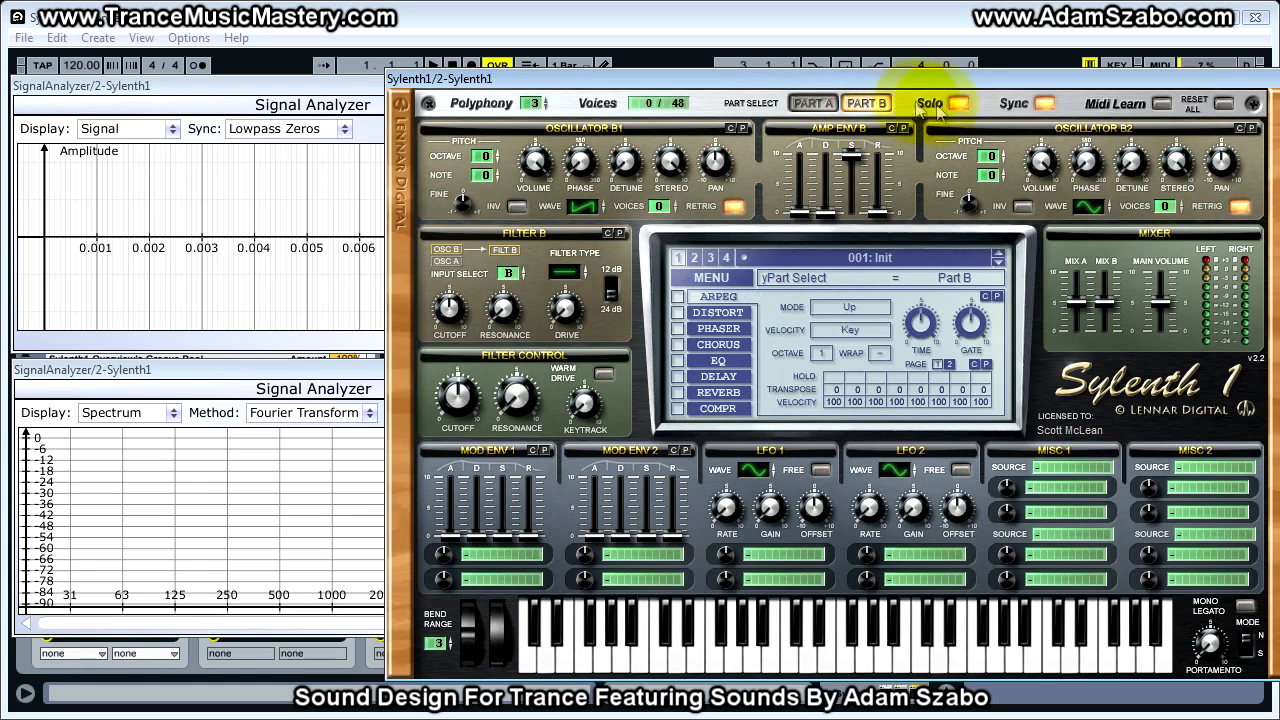
click(814, 103)
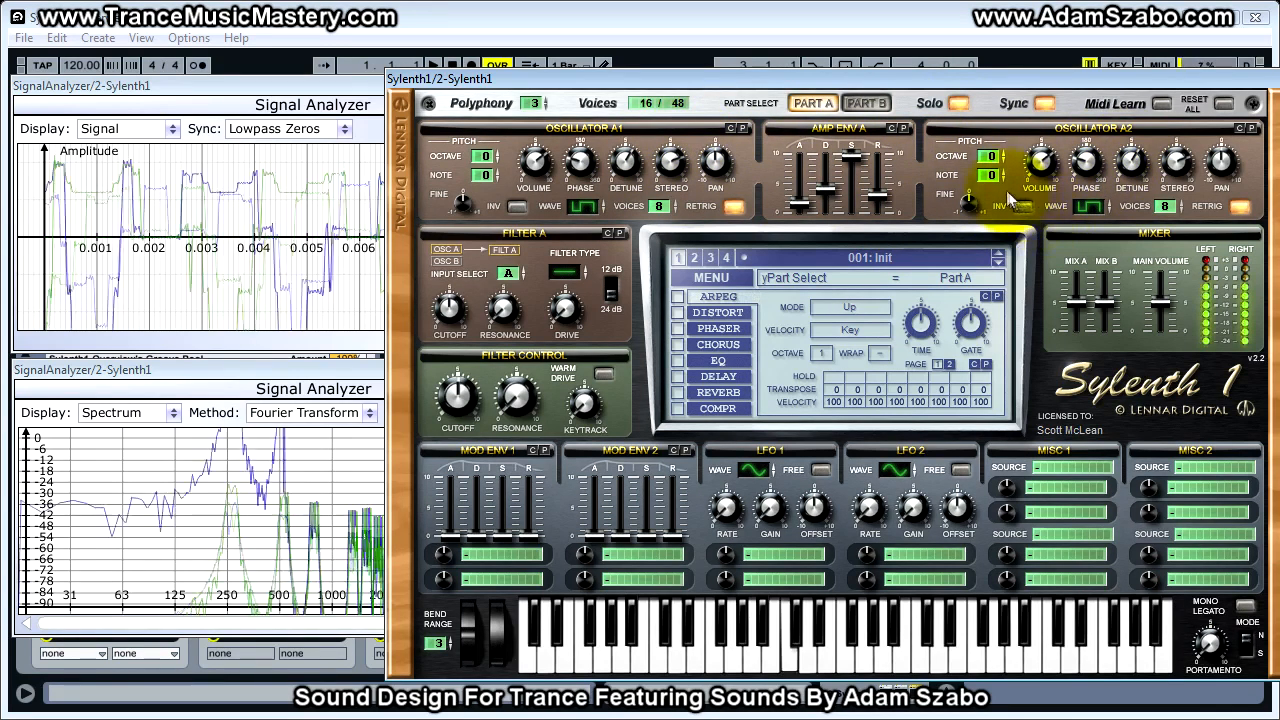
- Set oscillator B1 in Part B to 3 voices
click(866, 103)
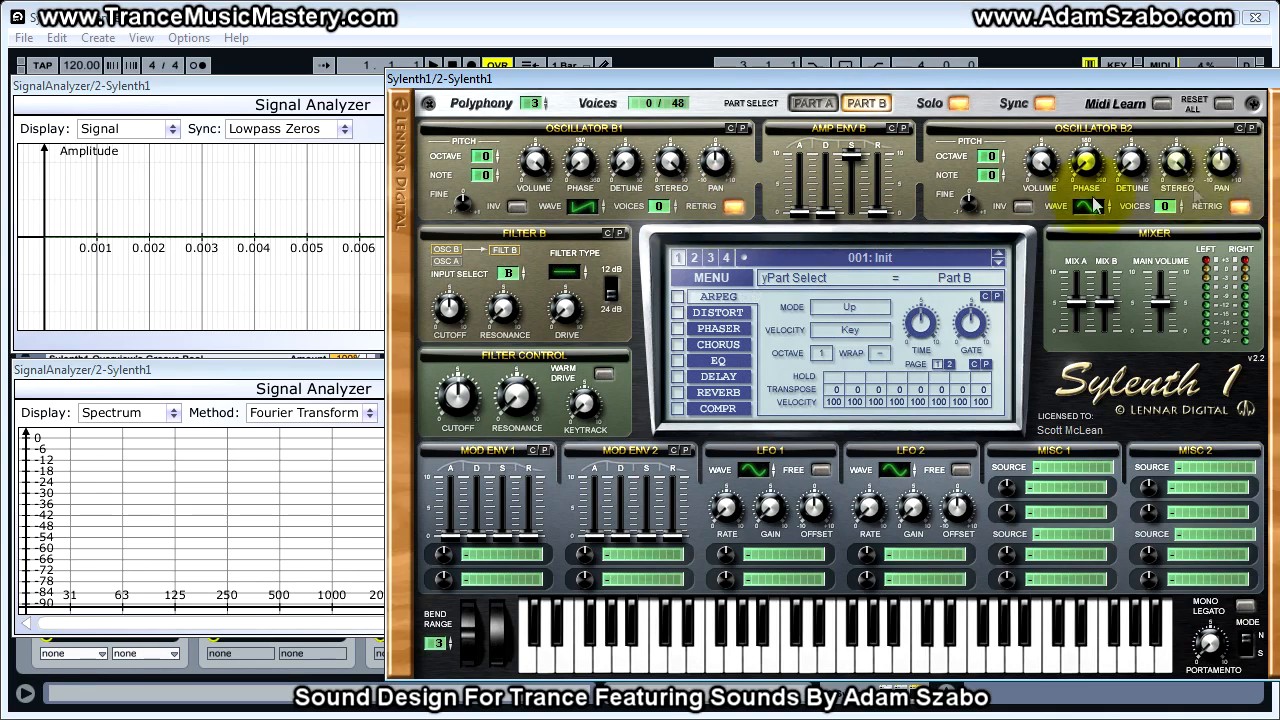
drag(658, 205, 666, 174)
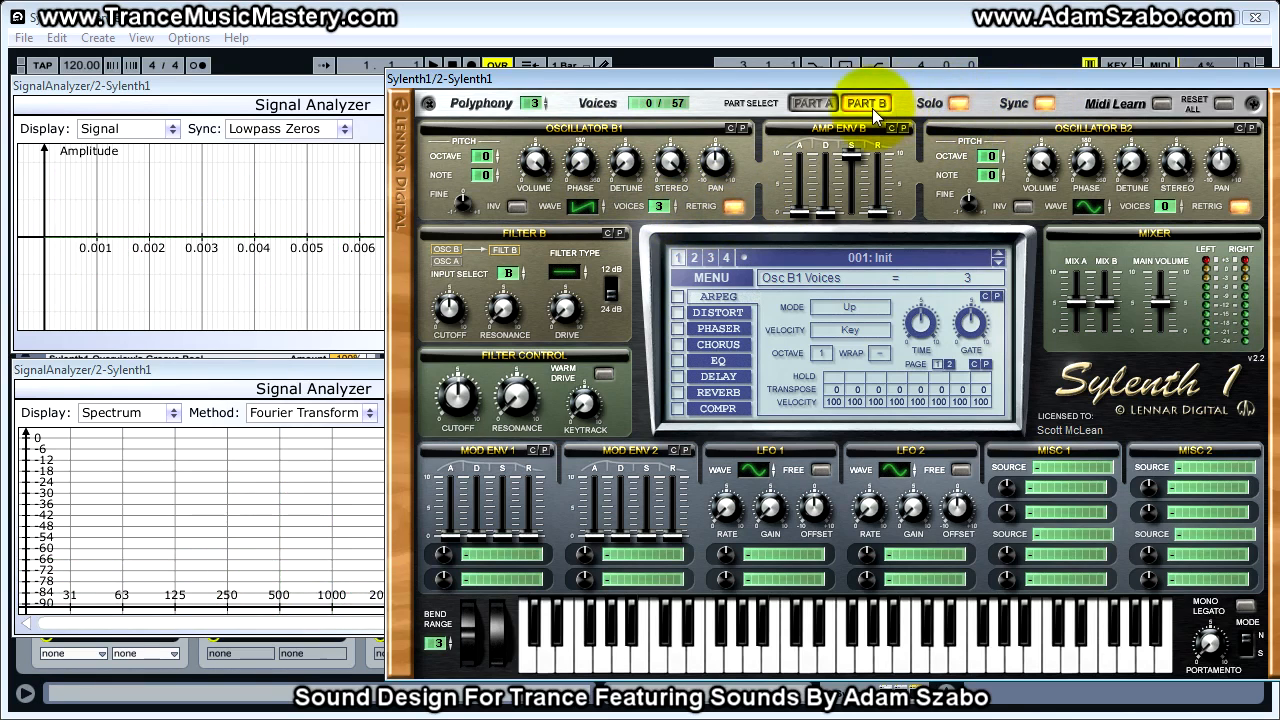
- Compare Part A and Part B with Solo active, then turn Solo off
click(814, 104)
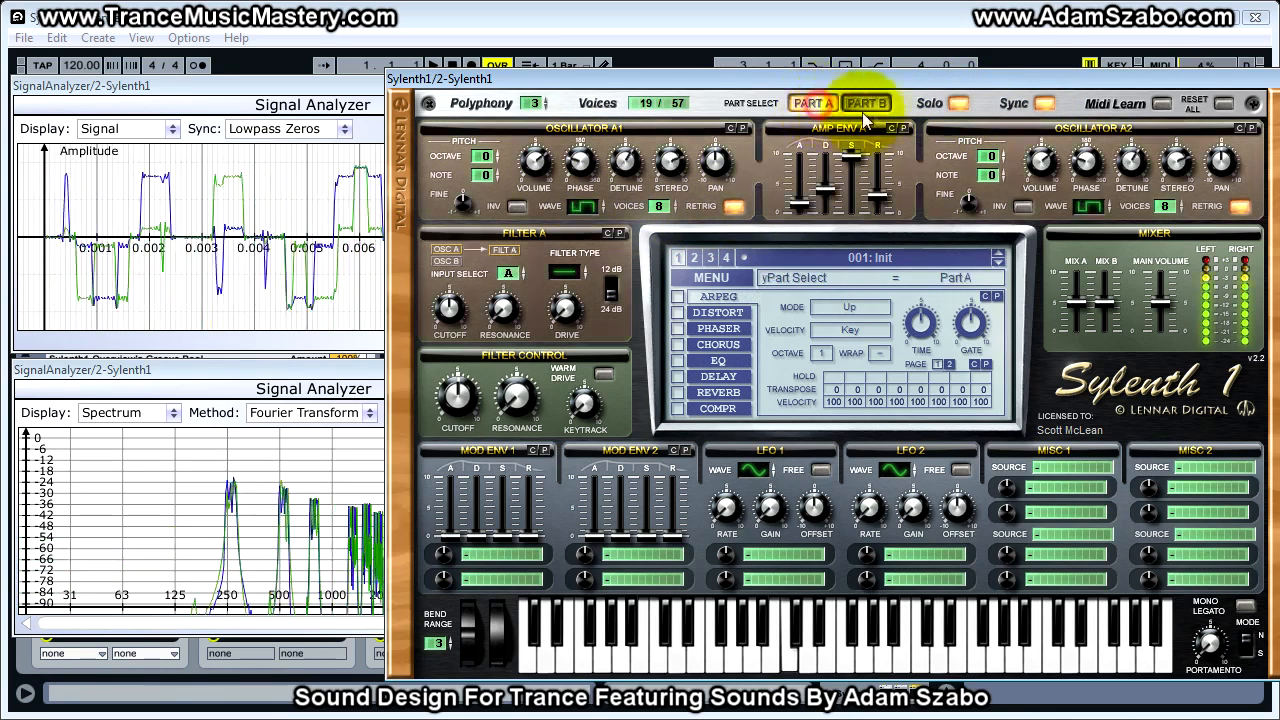
click(866, 106)
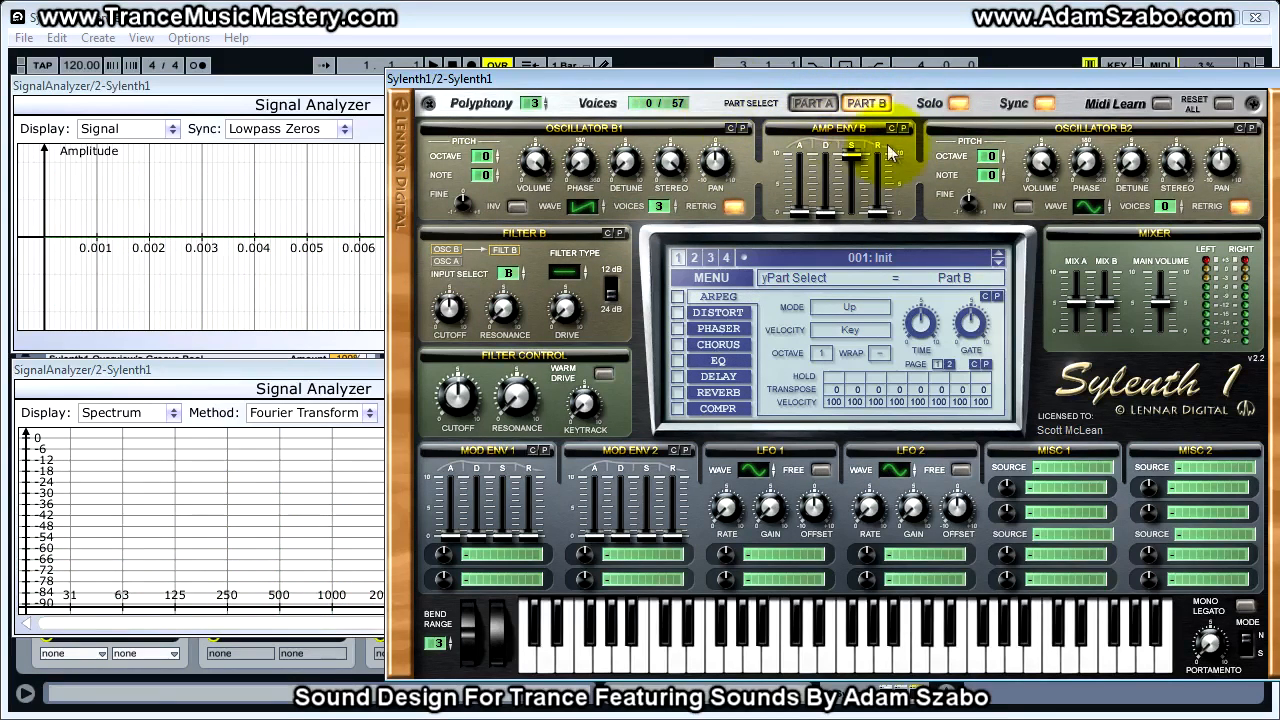
click(956, 106)
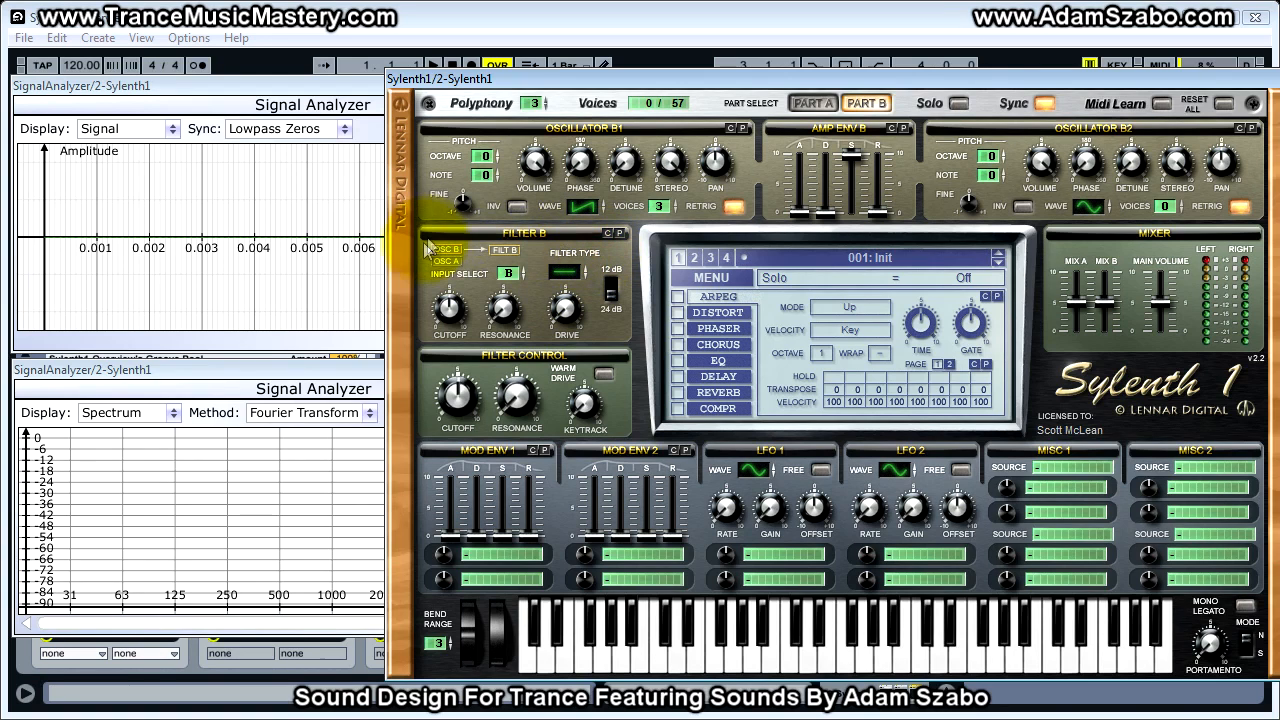
- Change Filter A's input in Part A to A+B and then to None
click(812, 103)
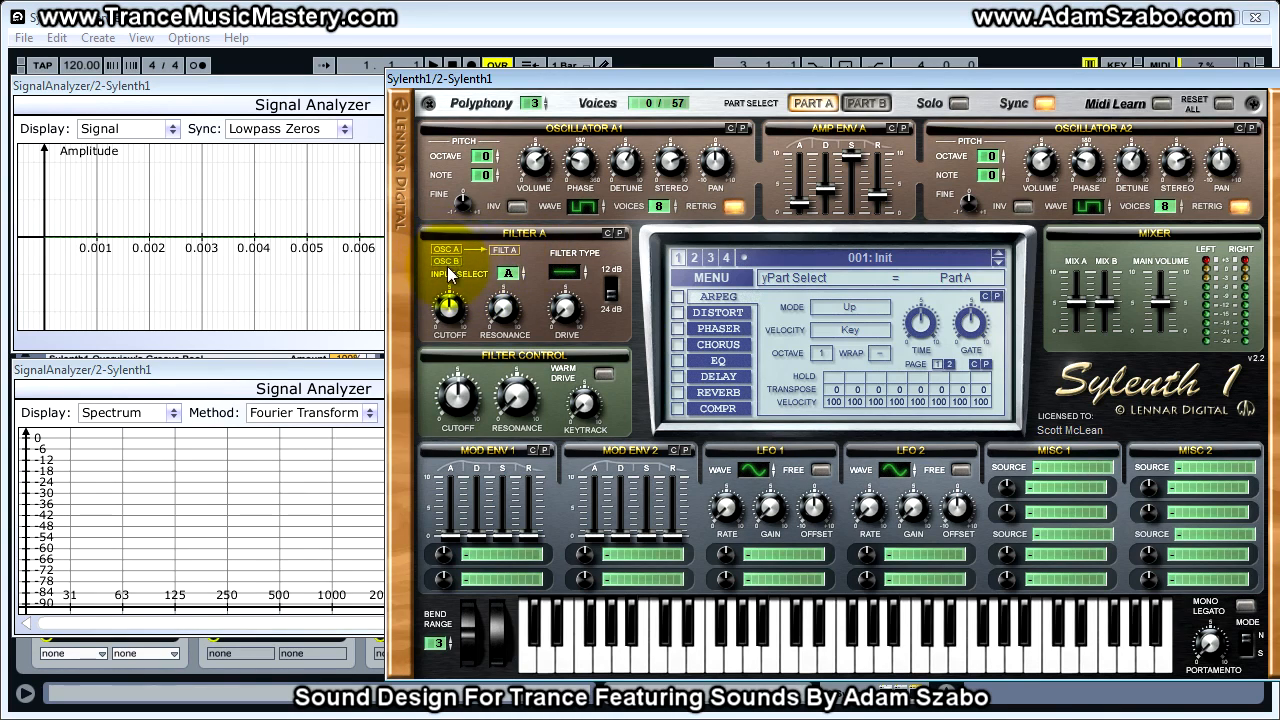
click(508, 273)
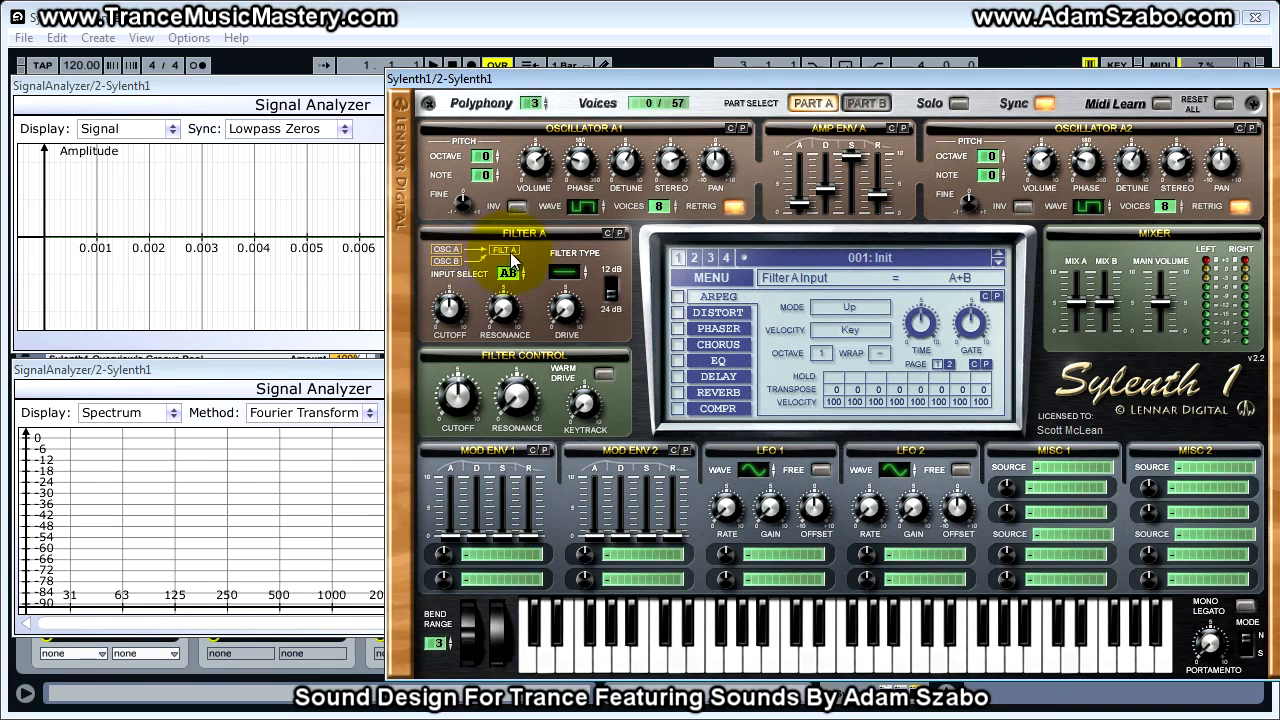
click(509, 273)
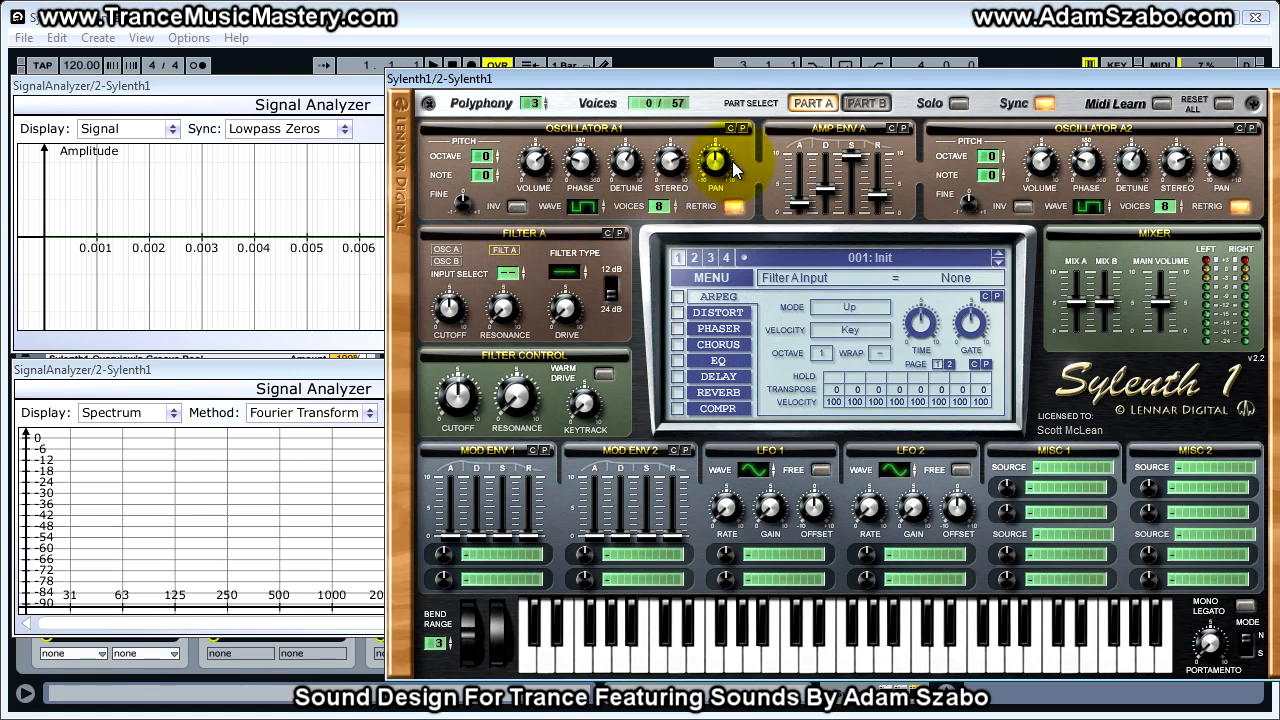
- Remove oscillator B1's voices in Part B and return to Part A
click(875, 103)
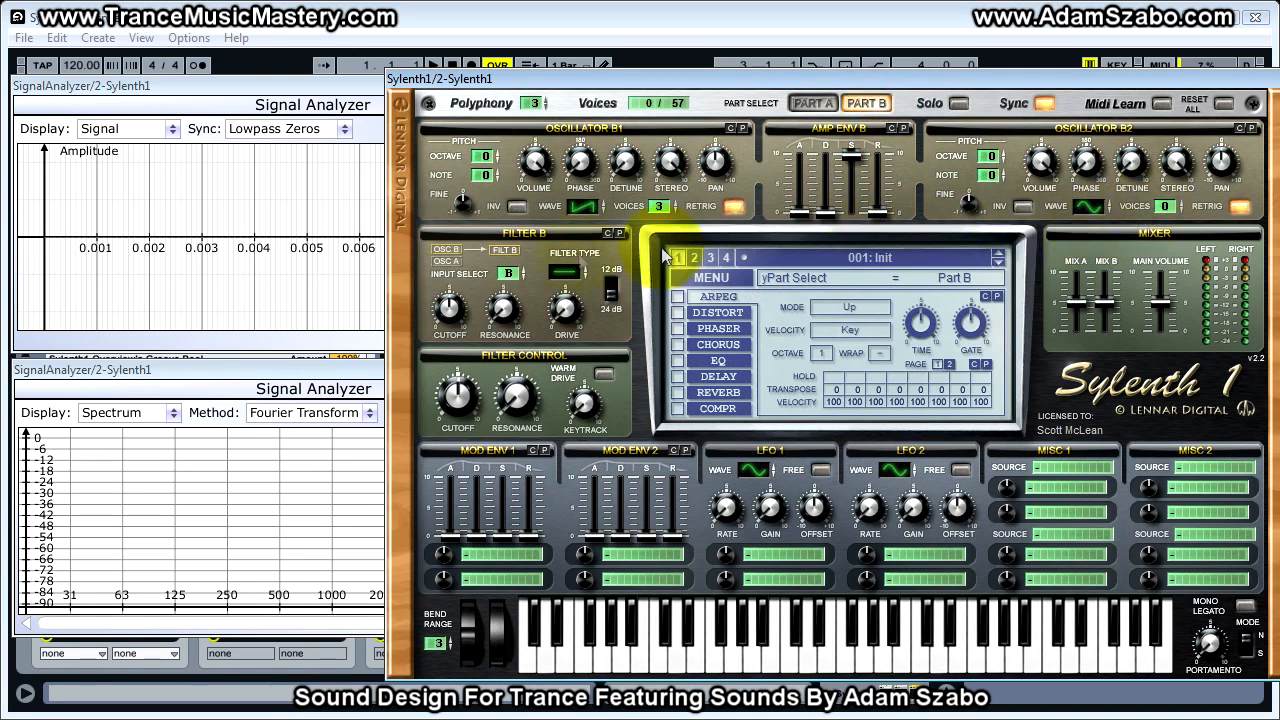
click(815, 103)
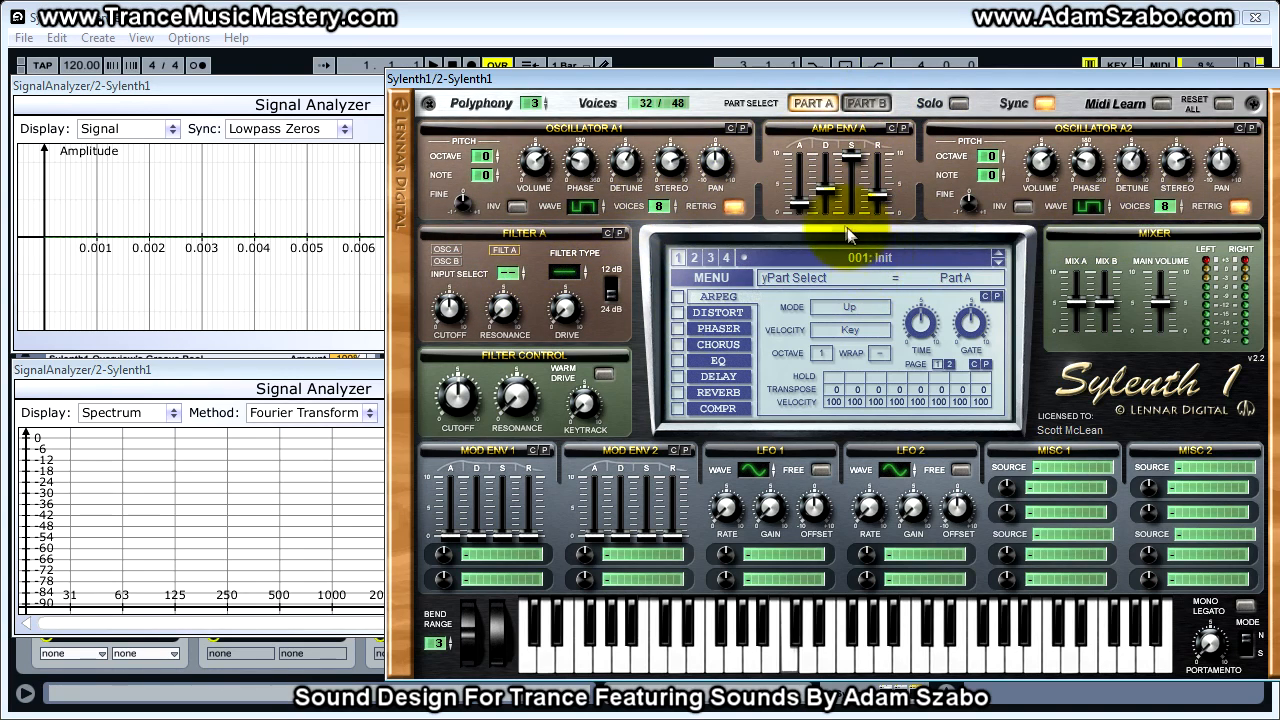
- Play notes with no input into Filter A, then set its input to A
click(507, 276)
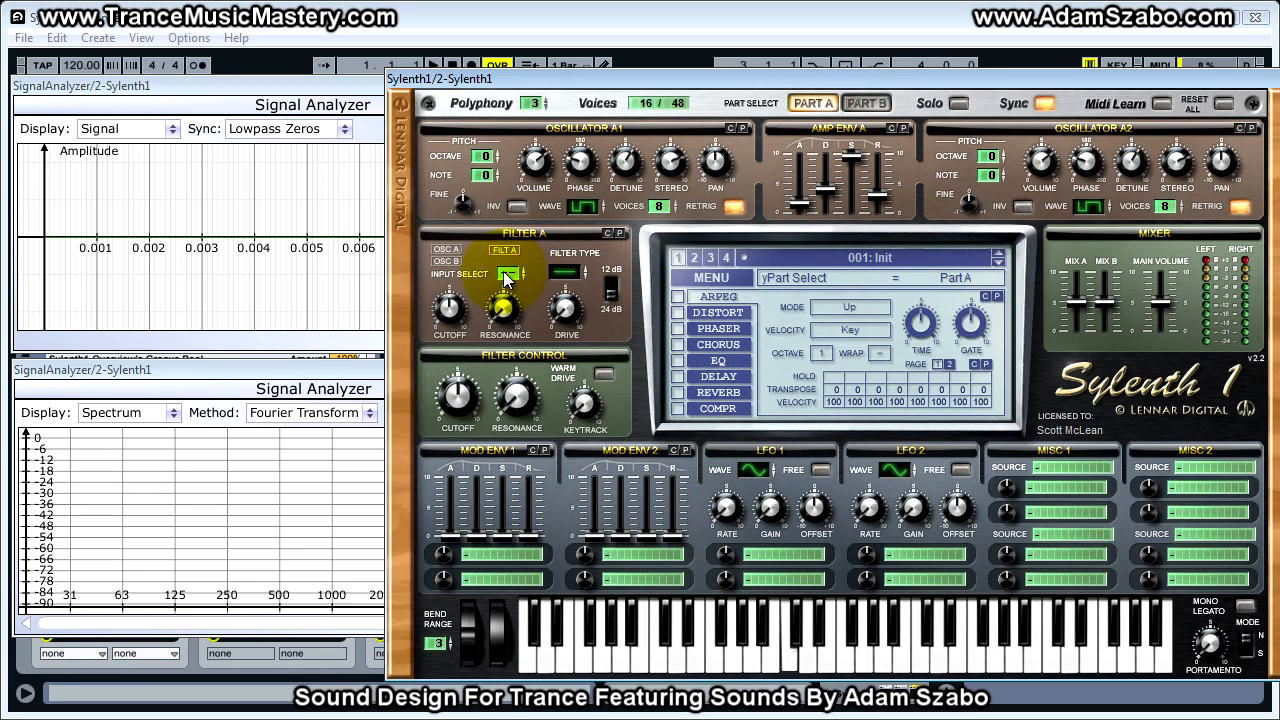
click(508, 274)
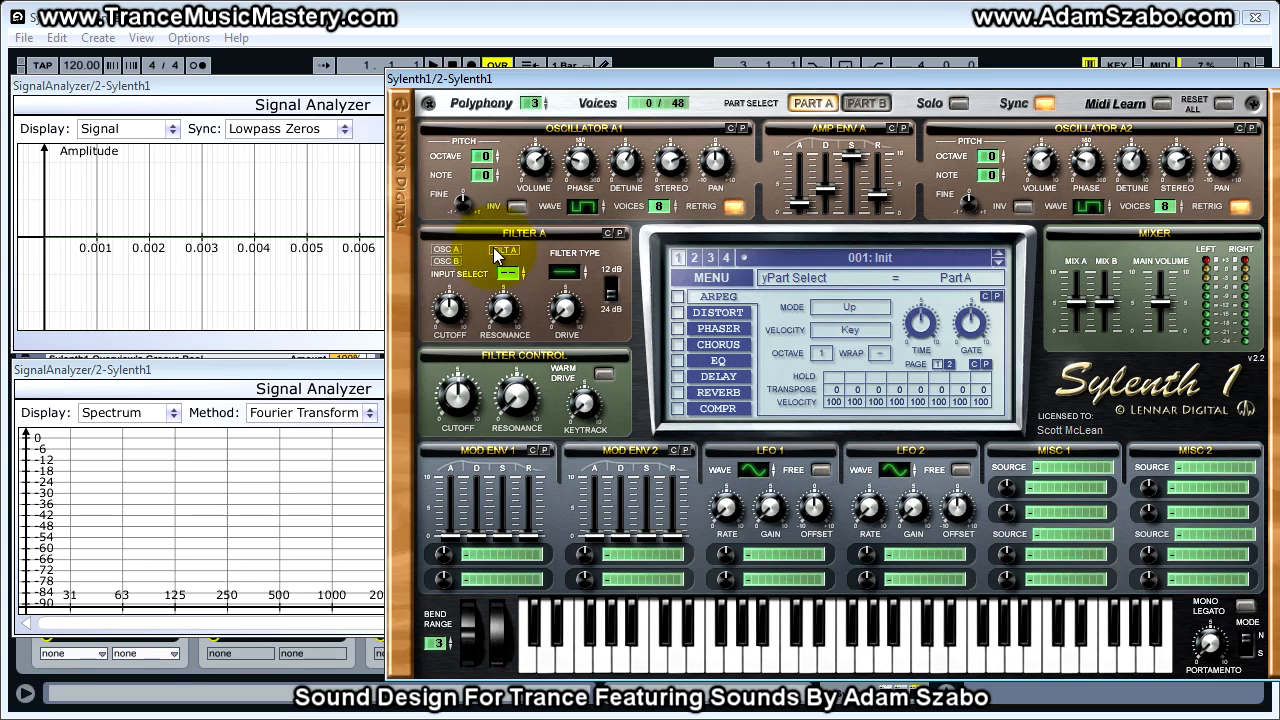
click(510, 273)
click(509, 276)
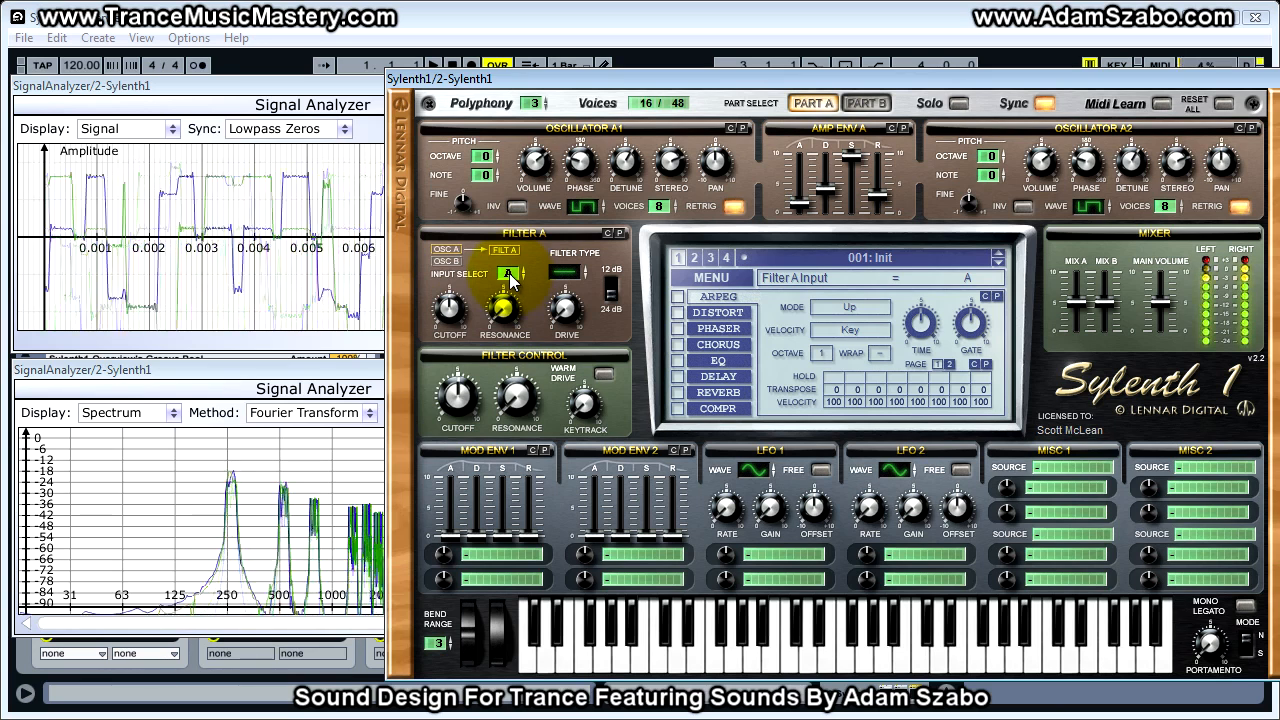
- Change Filter A's type to Lowpass and step on to Highpass
click(565, 279)
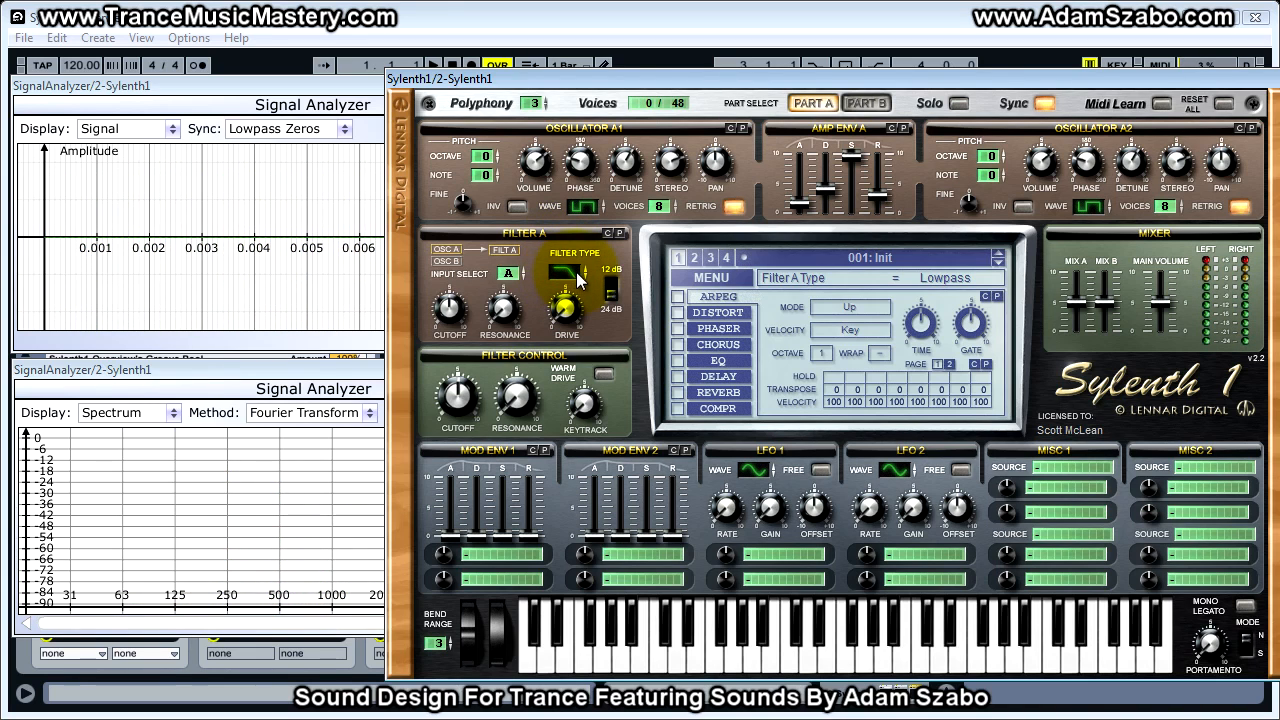
click(573, 275)
click(573, 271)
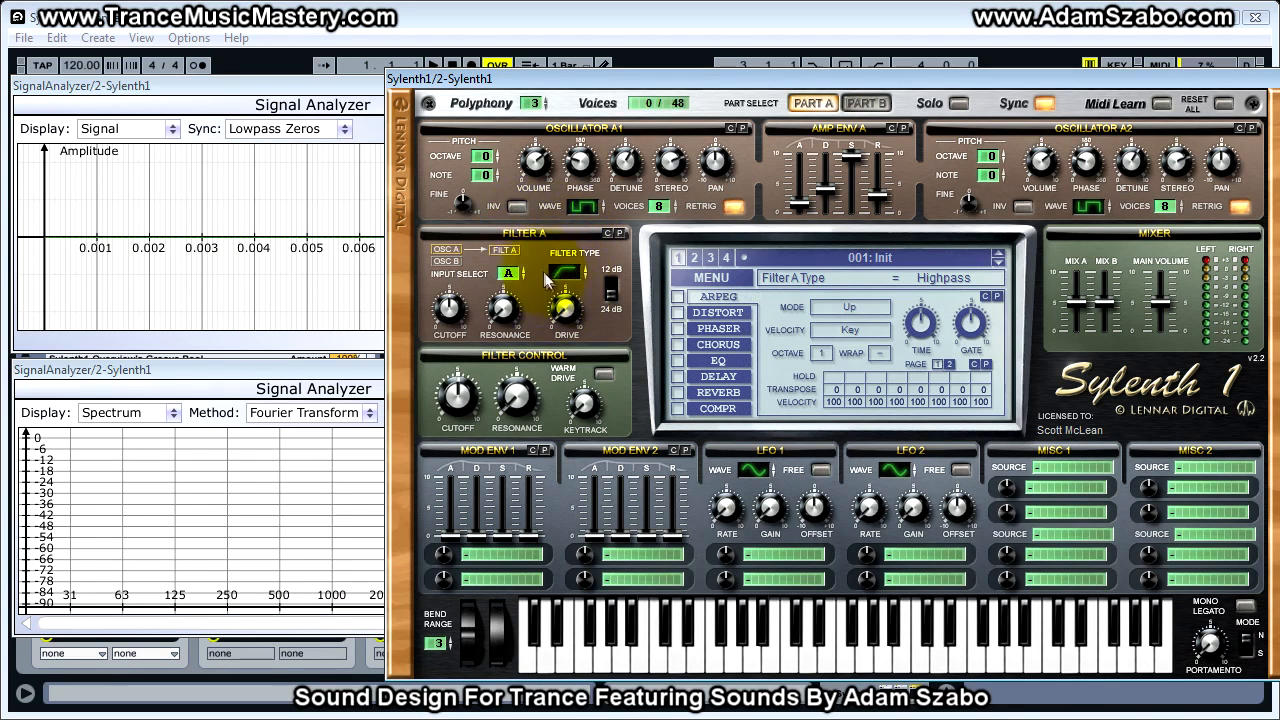
- Compare Filter A's 12 dB and 24 dB slopes and set the filter type to Lowpass
click(610, 290)
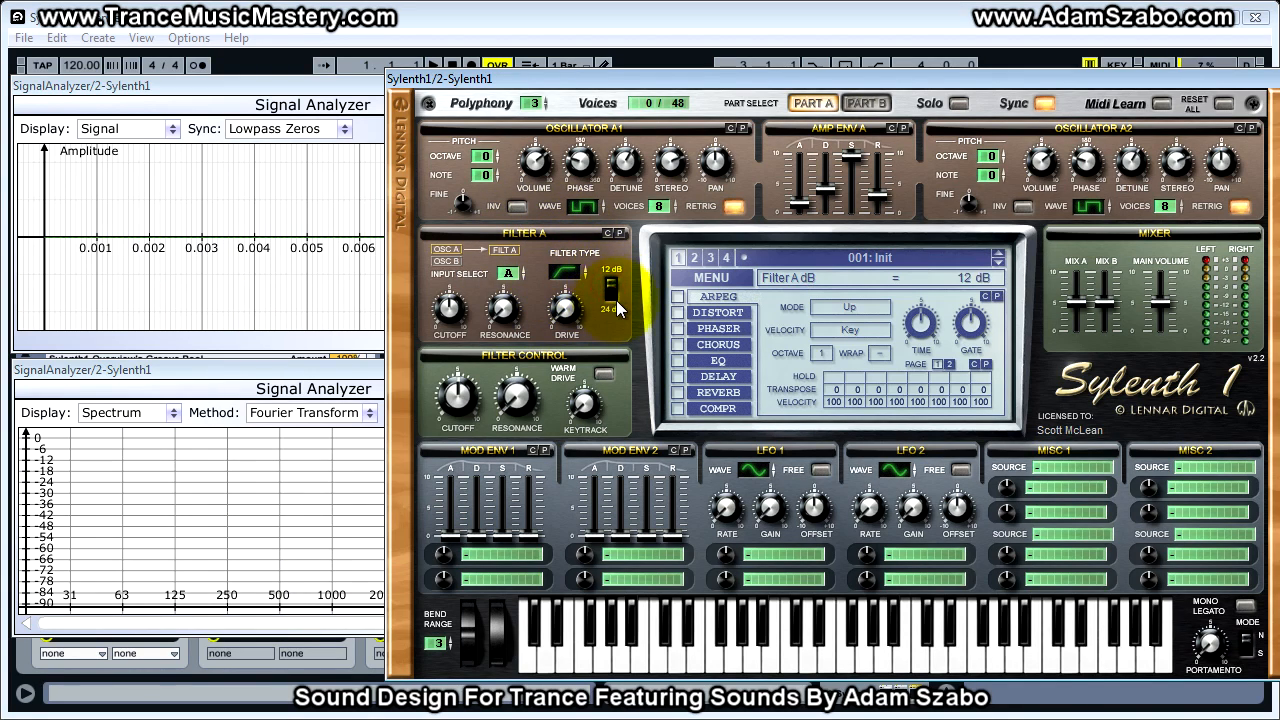
click(611, 306)
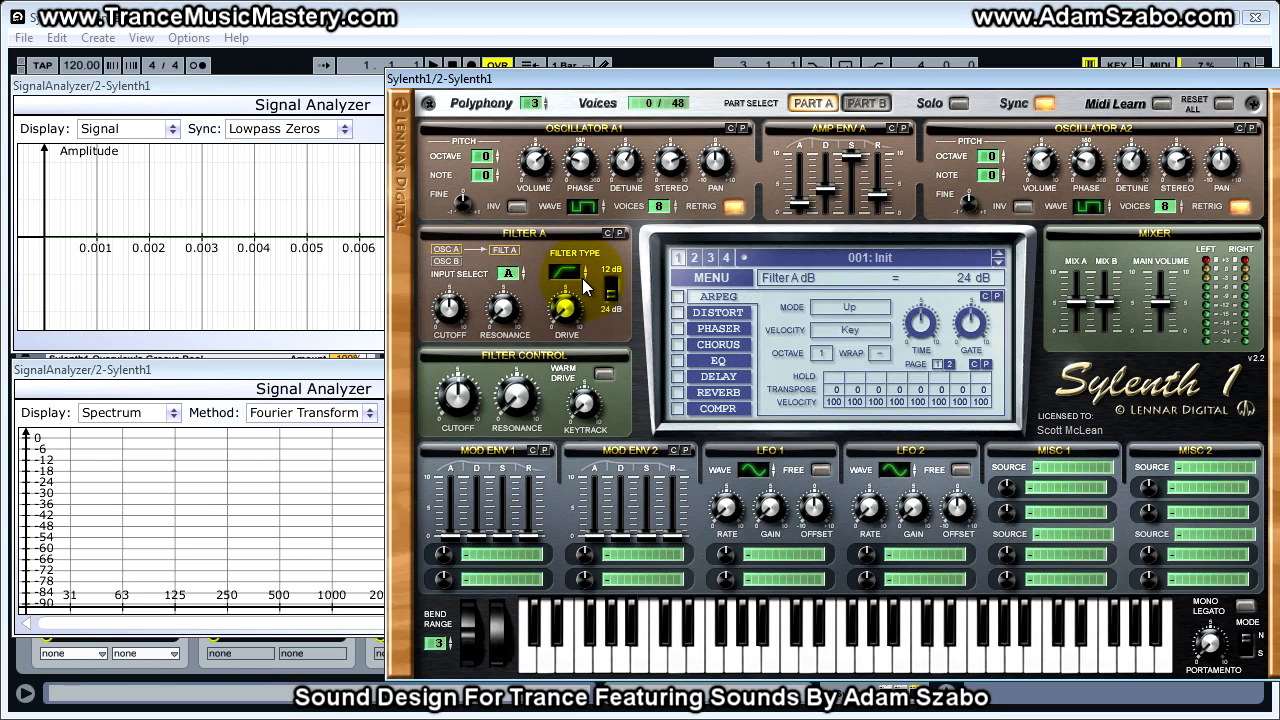
click(611, 288)
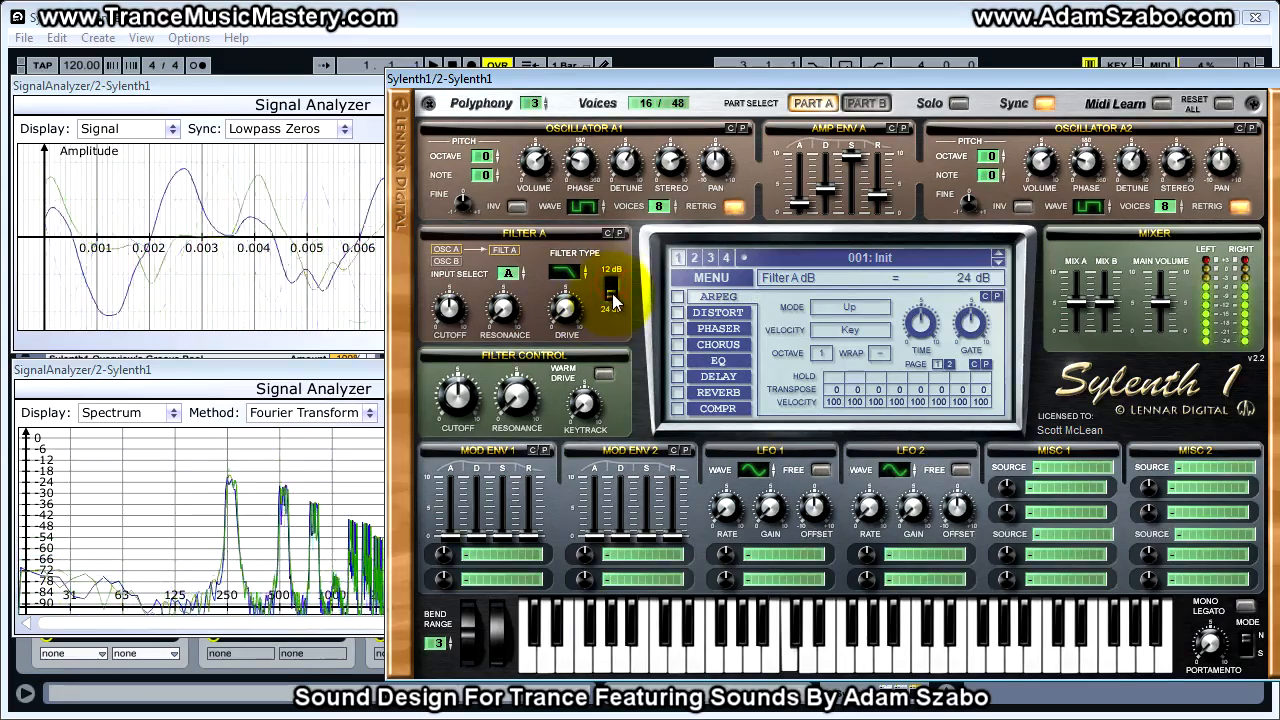
- Set Filter A's cutoff to about 213.66 Hz and compare drive amounts after turning on Warm Drive
drag(450, 307, 457, 300)
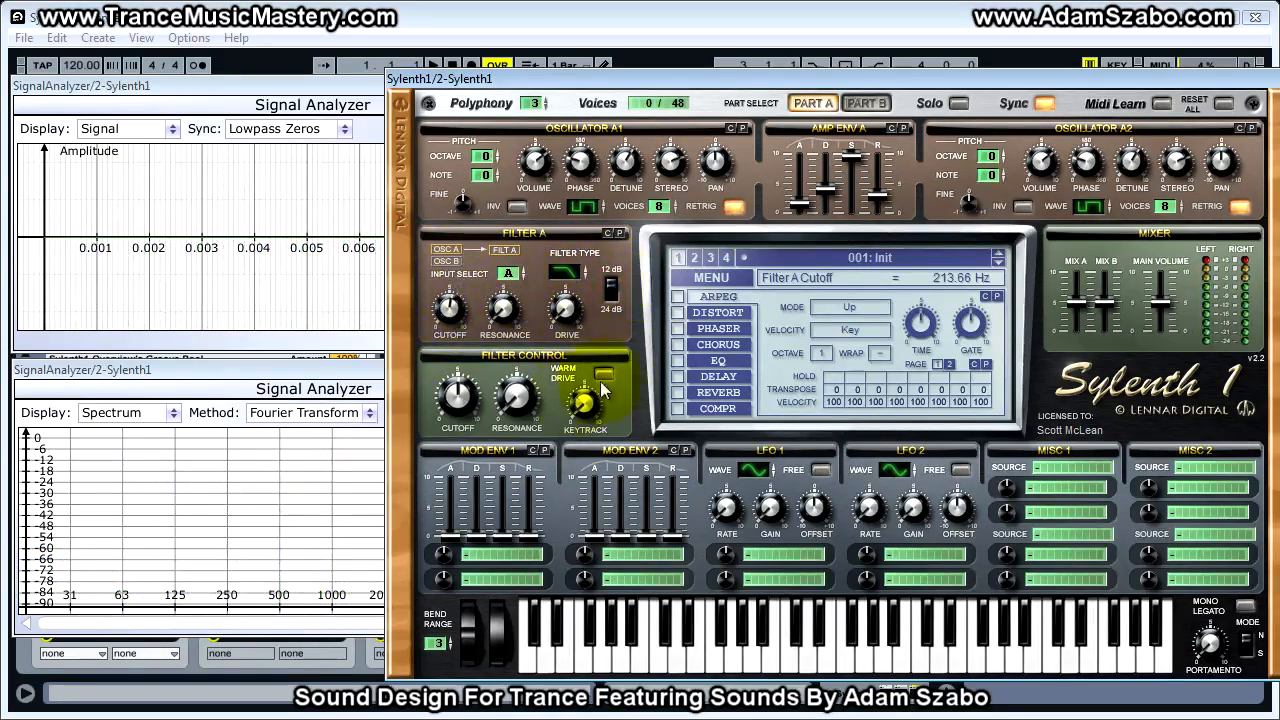
mouse_move(566, 320)
mouse_down()
mouse_move(558, 300)
mouse_move(562, 331)
mouse_up()
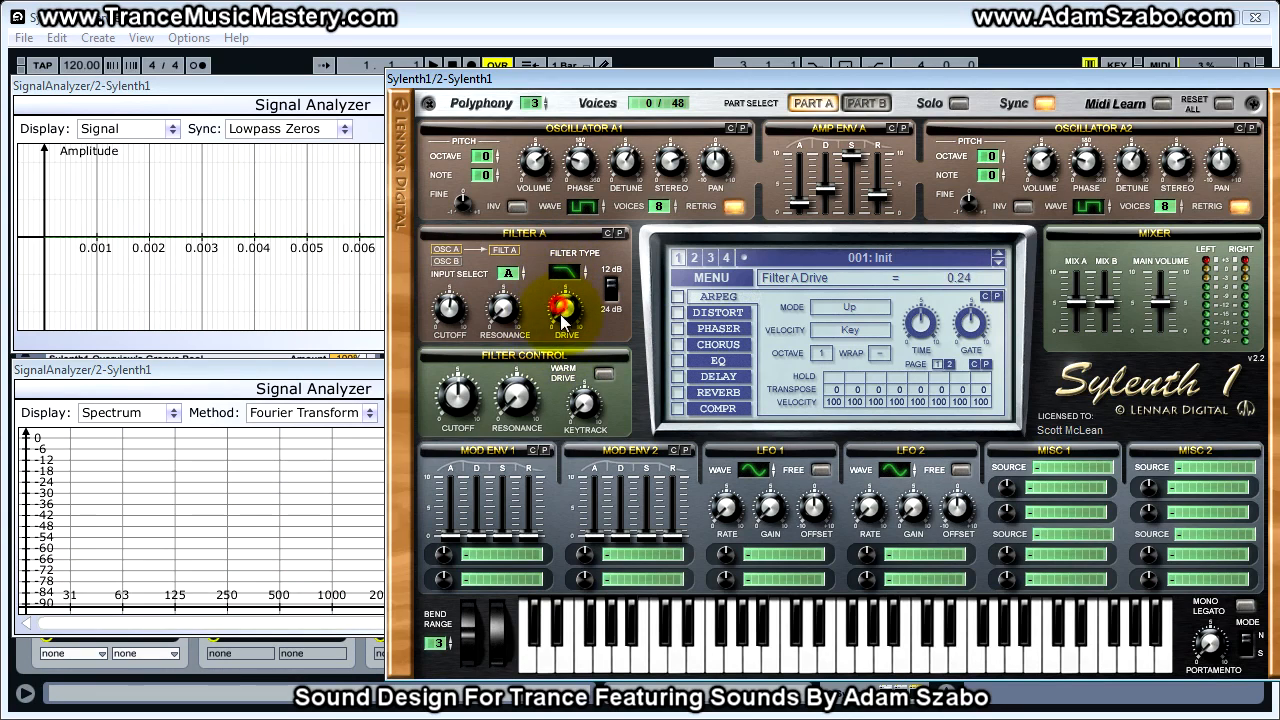
click(603, 375)
drag(557, 310, 586, 375)
mouse_move(564, 308)
mouse_down()
mouse_move(560, 270)
mouse_move(559, 287)
mouse_up()
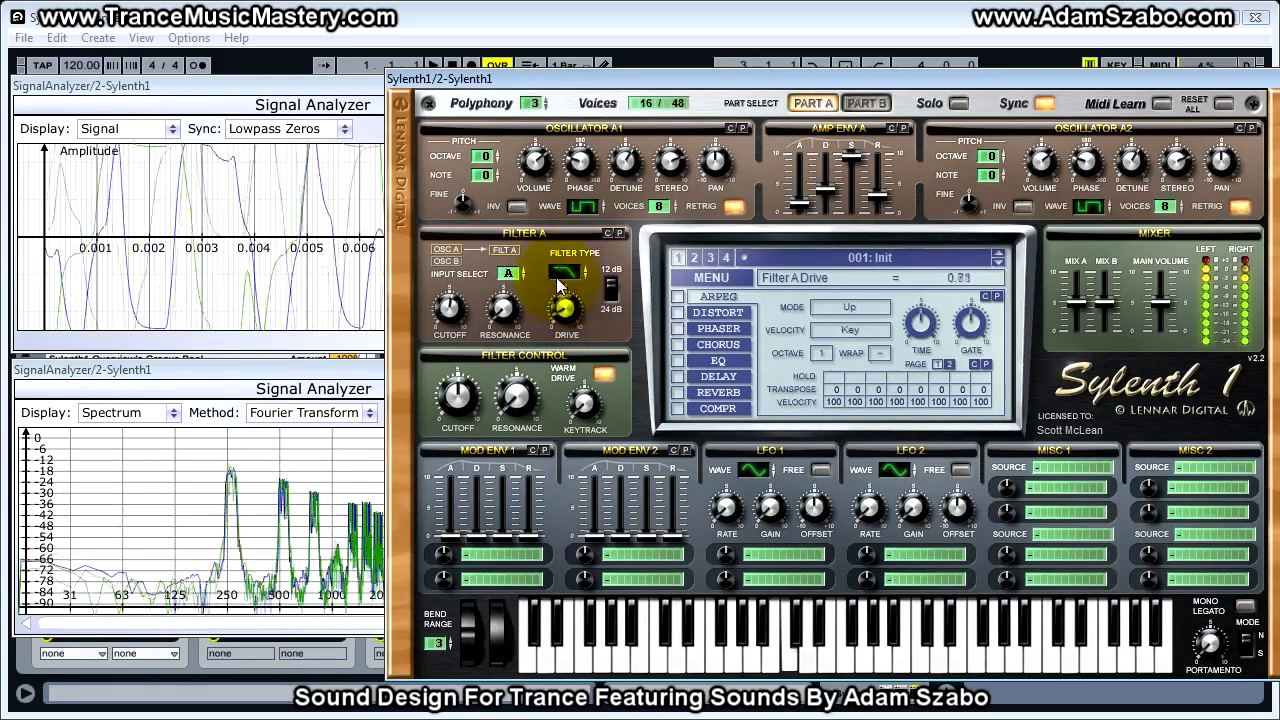
- Set Filter A's cutoff to about 578.90 Hz and its slope to 24 dB
mouse_move(449, 306)
mouse_down()
mouse_move(448, 270)
mouse_move(452, 283)
mouse_up()
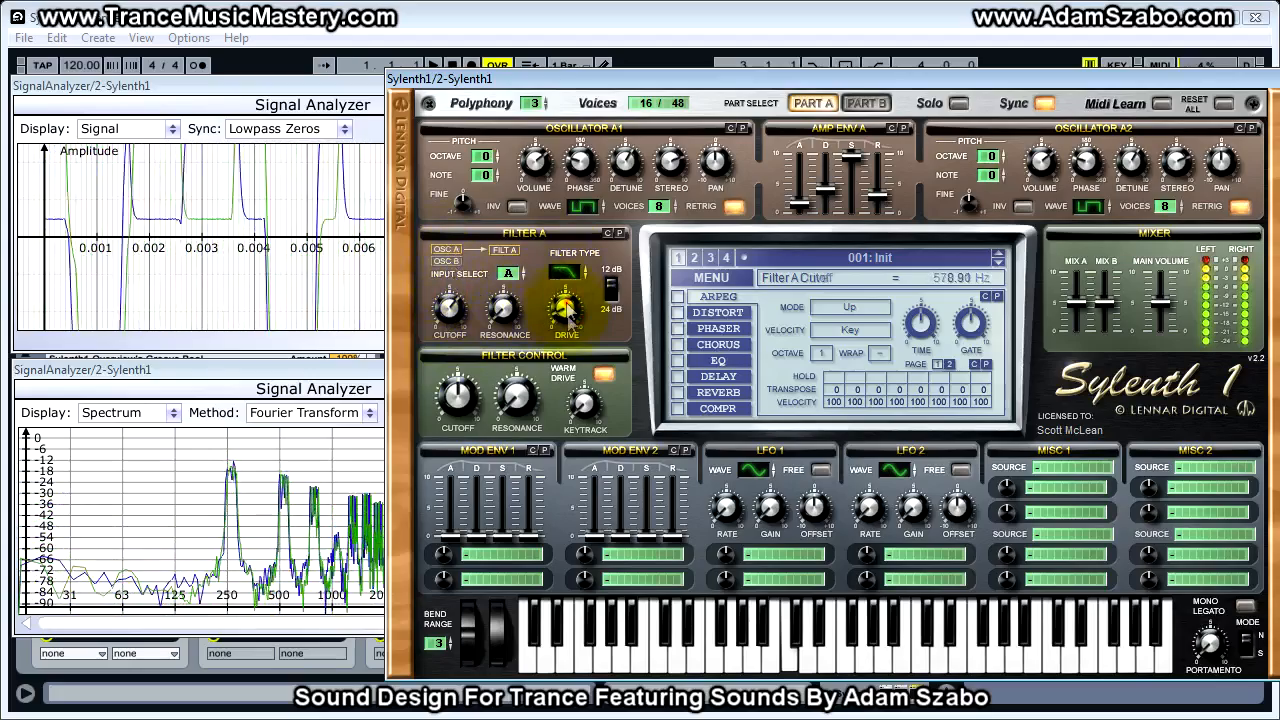
click(609, 300)
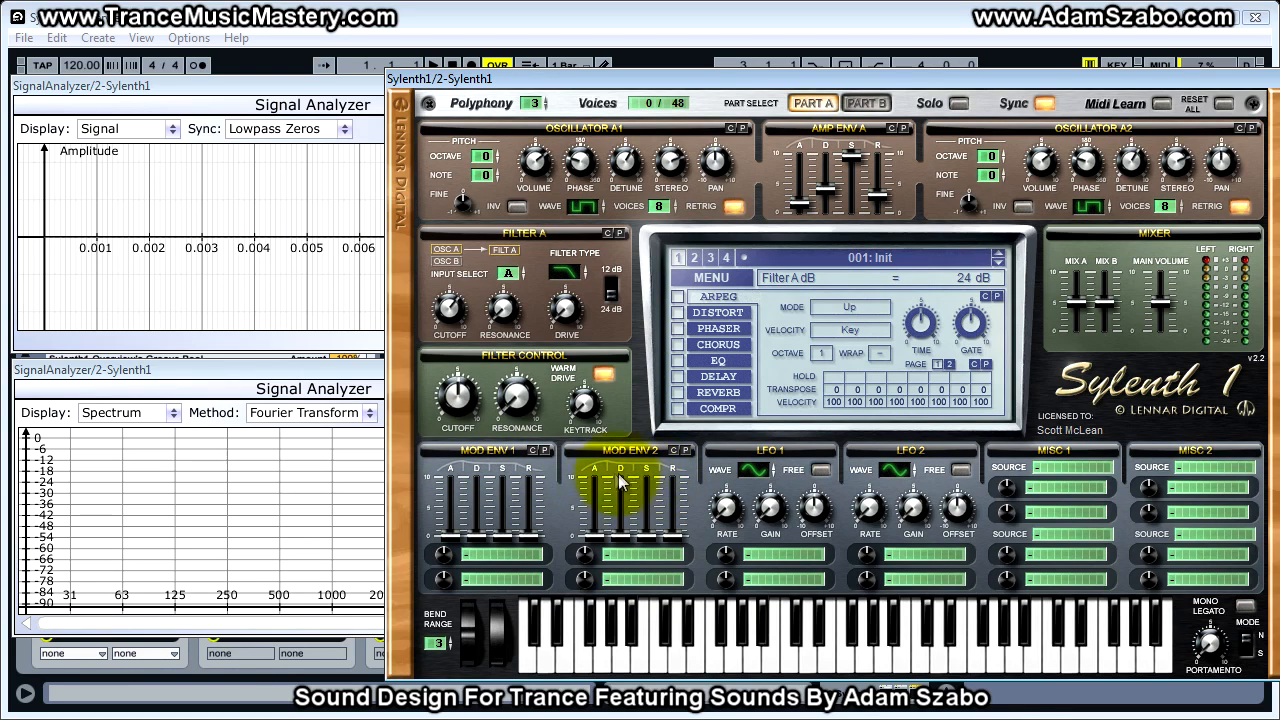
- Assign Mod Env 1's first destination to Cutoff AB, then change it to Cutoff A
click(477, 555)
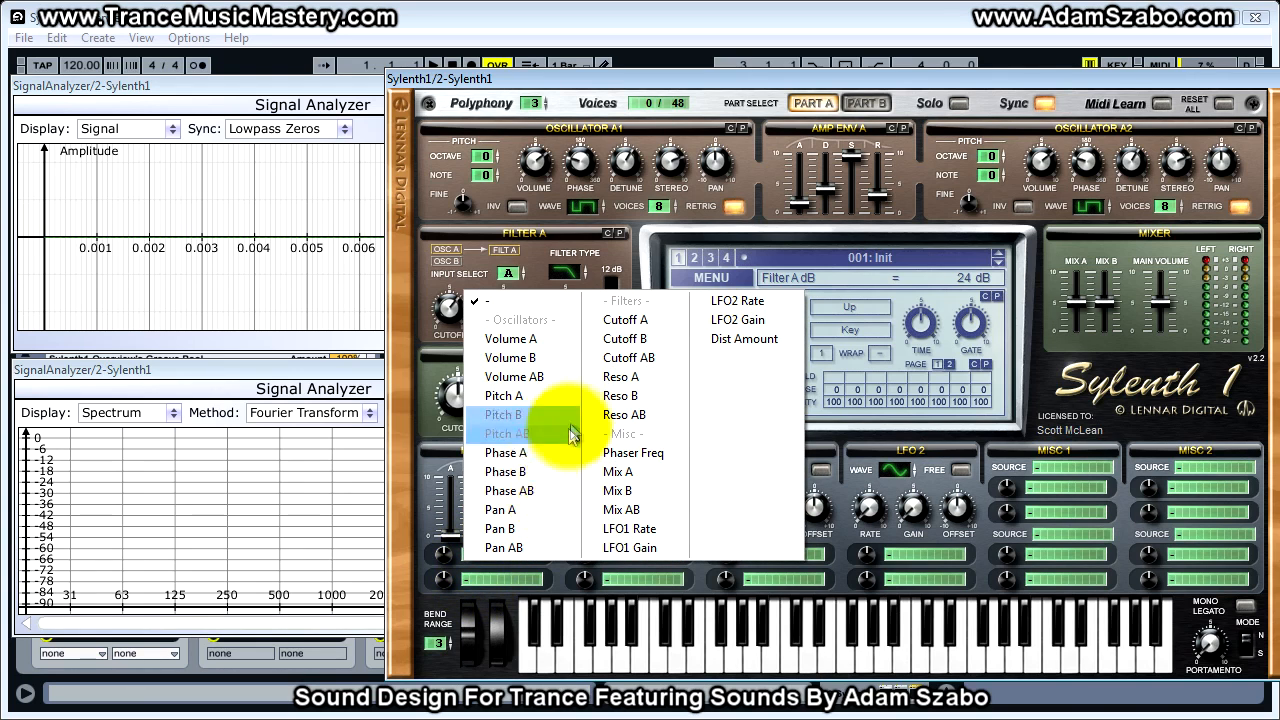
click(629, 357)
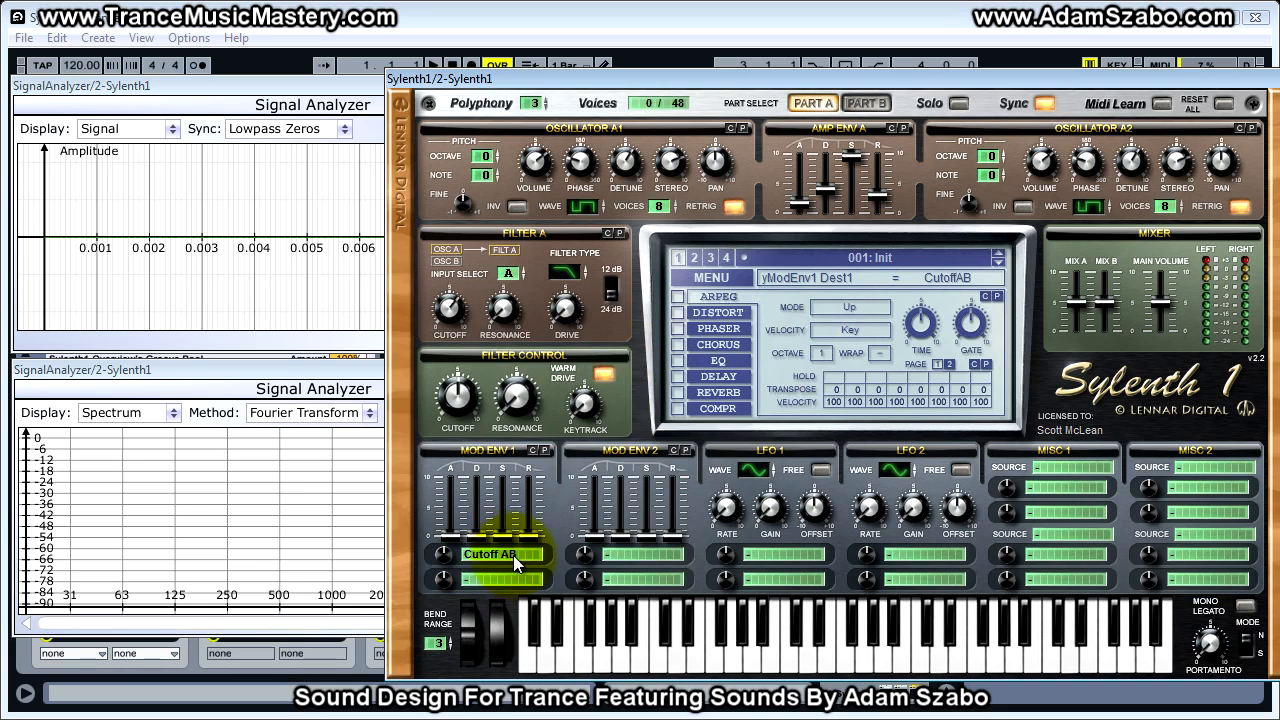
click(513, 555)
click(652, 318)
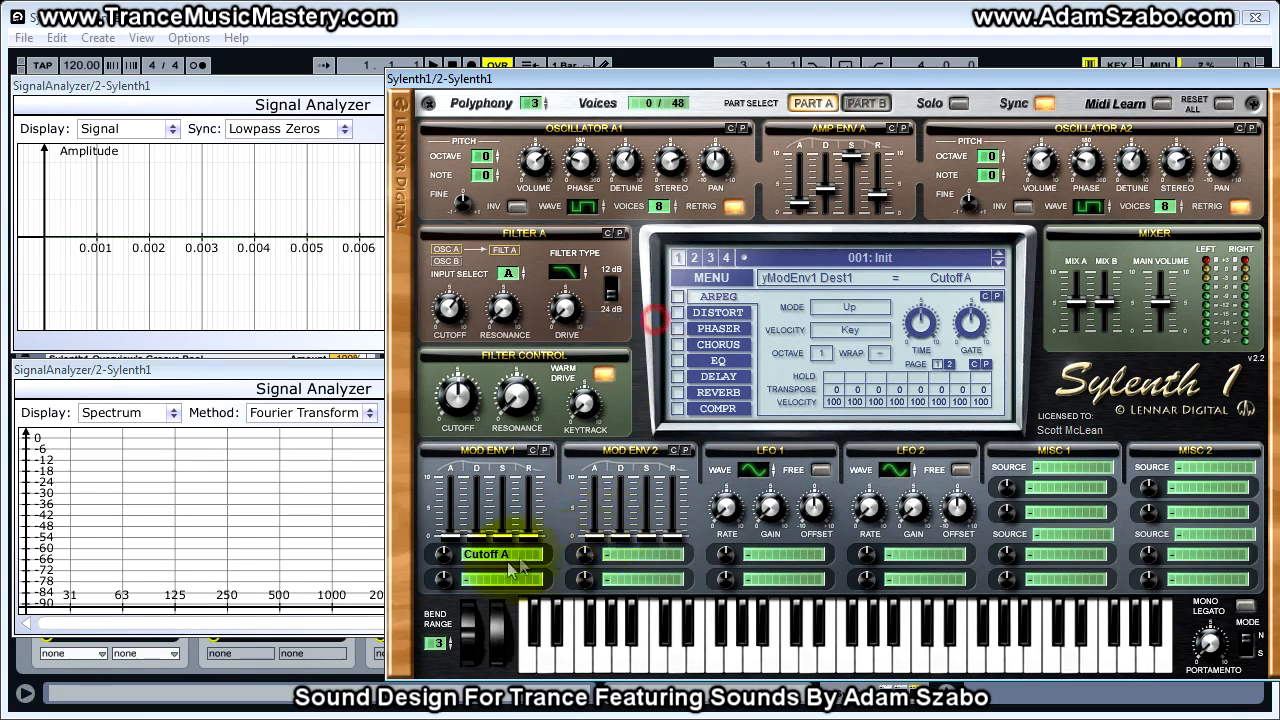
- Assign Mod Env 1's first destination to Cutoff AB and try out its modulation amount and attack
click(503, 556)
click(636, 338)
click(532, 555)
click(707, 358)
drag(441, 559, 440, 474)
drag(437, 564, 445, 585)
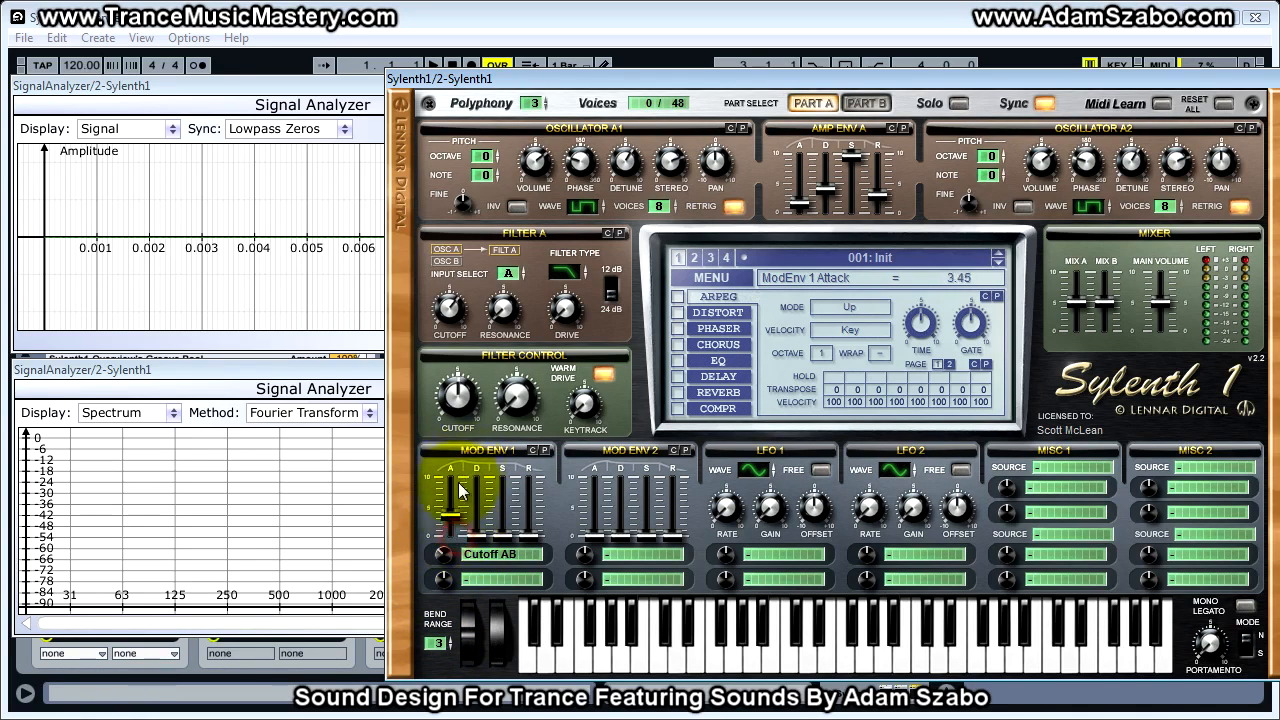
- Try out Mod Env 1's decay, sustain and release levels and return them to zero
click(480, 537)
click(506, 537)
drag(529, 538, 502, 526)
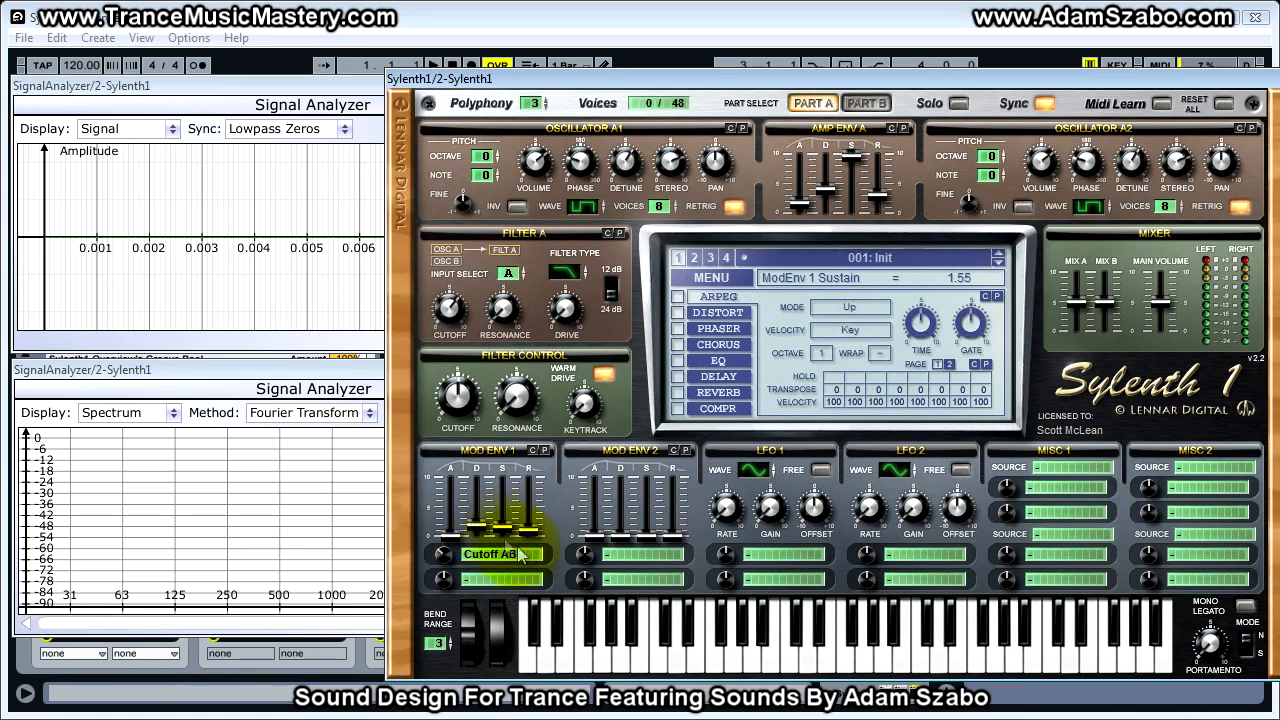
mouse_move(481, 527)
mouse_down()
mouse_move(481, 543)
mouse_move(503, 543)
mouse_up()
drag(530, 531, 530, 543)
- Try Pan AB as Mod Env 1's first destination and clear the assignment
click(482, 556)
click(490, 558)
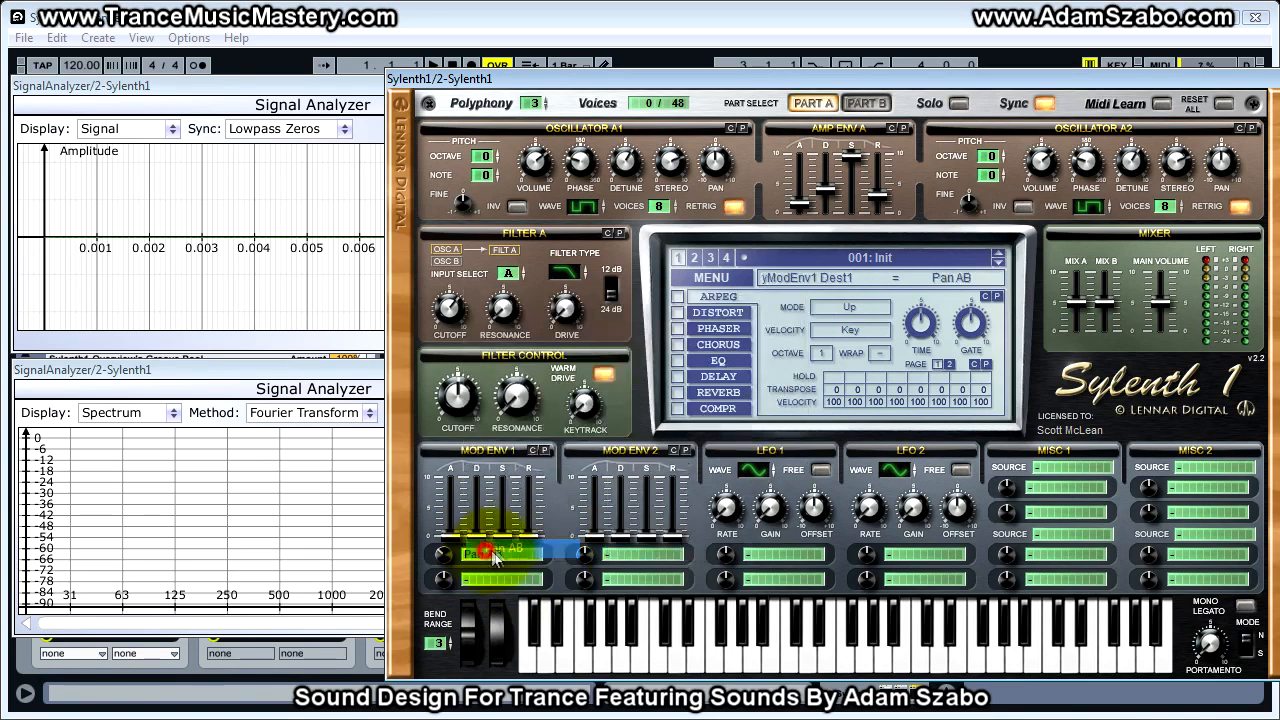
click(492, 556)
click(506, 298)
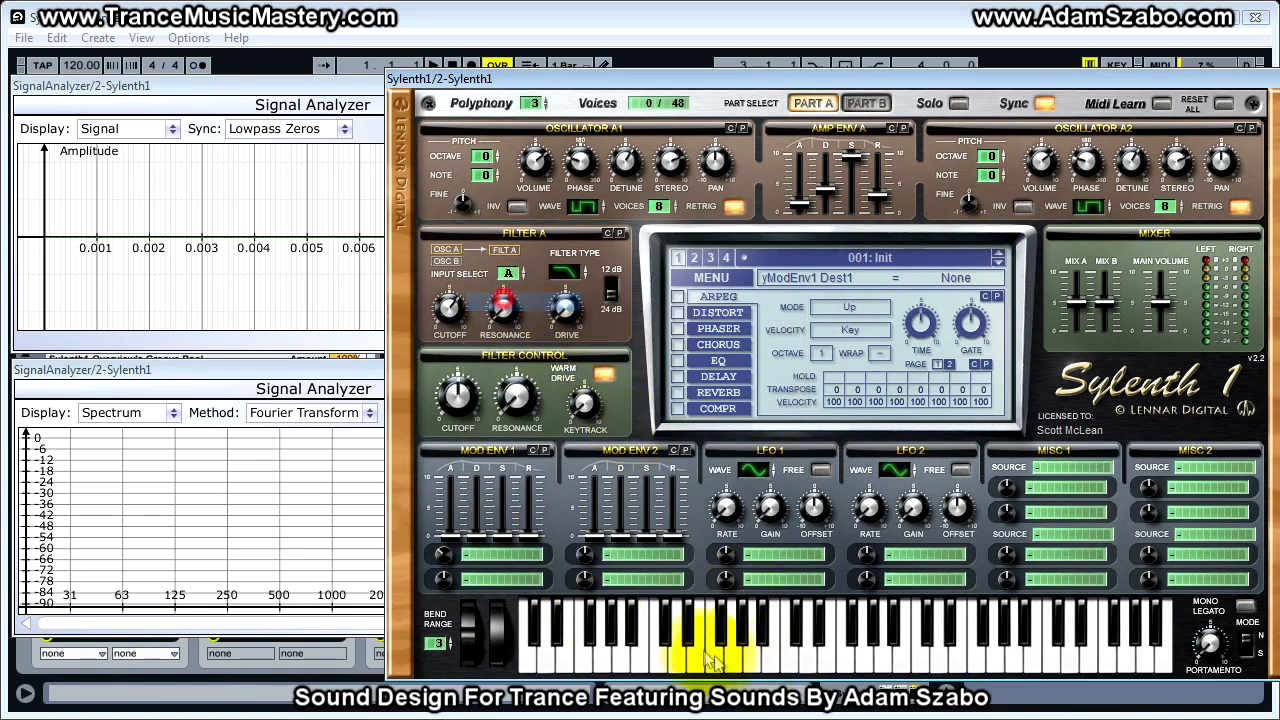
- Cycle LFO 1's waveform through Saw, TriSaw, Lorenz, SmpHold and Random, and return it to Sine
click(764, 472)
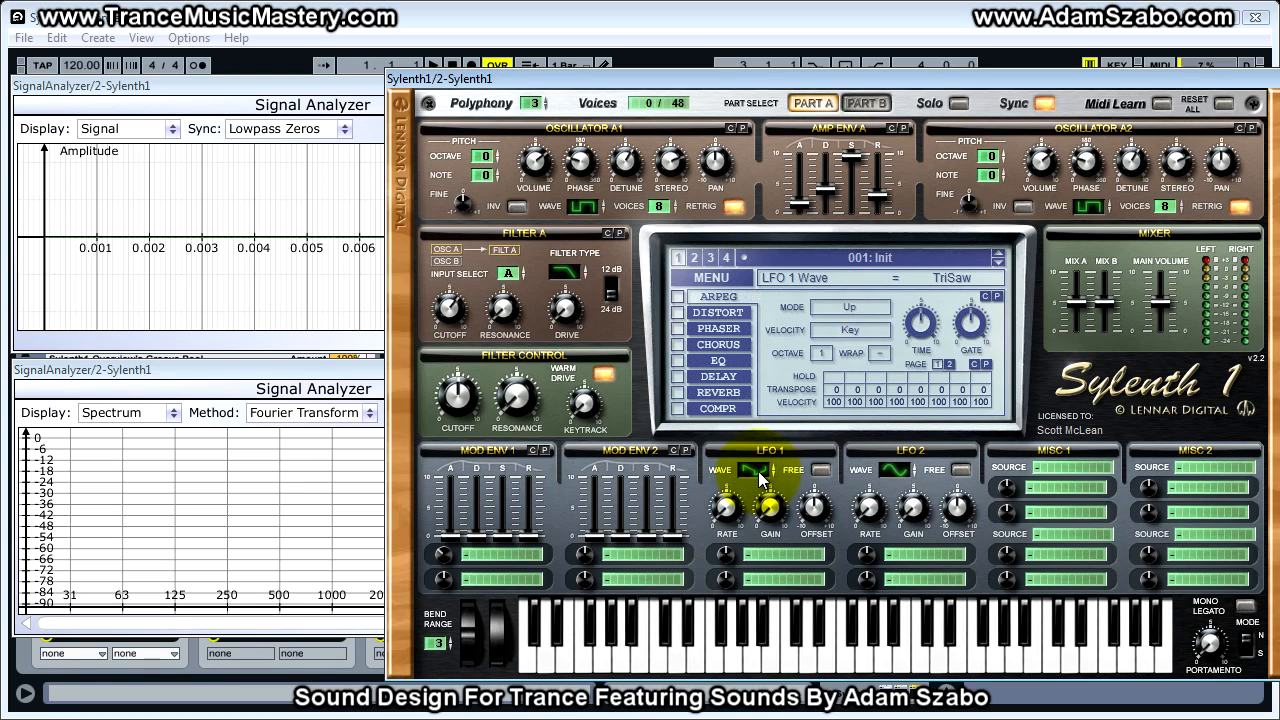
click(761, 469)
click(762, 469)
click(762, 469)
click(762, 469)
click(762, 469)
click(762, 469)
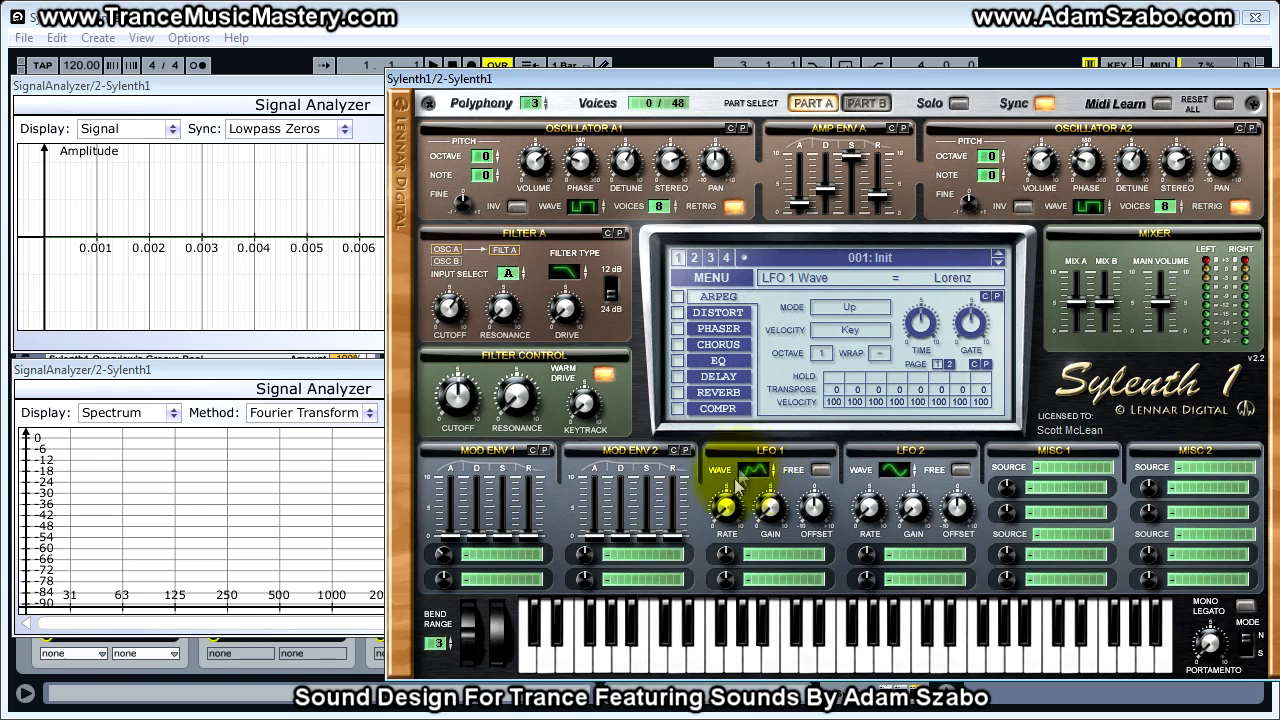
click(758, 472)
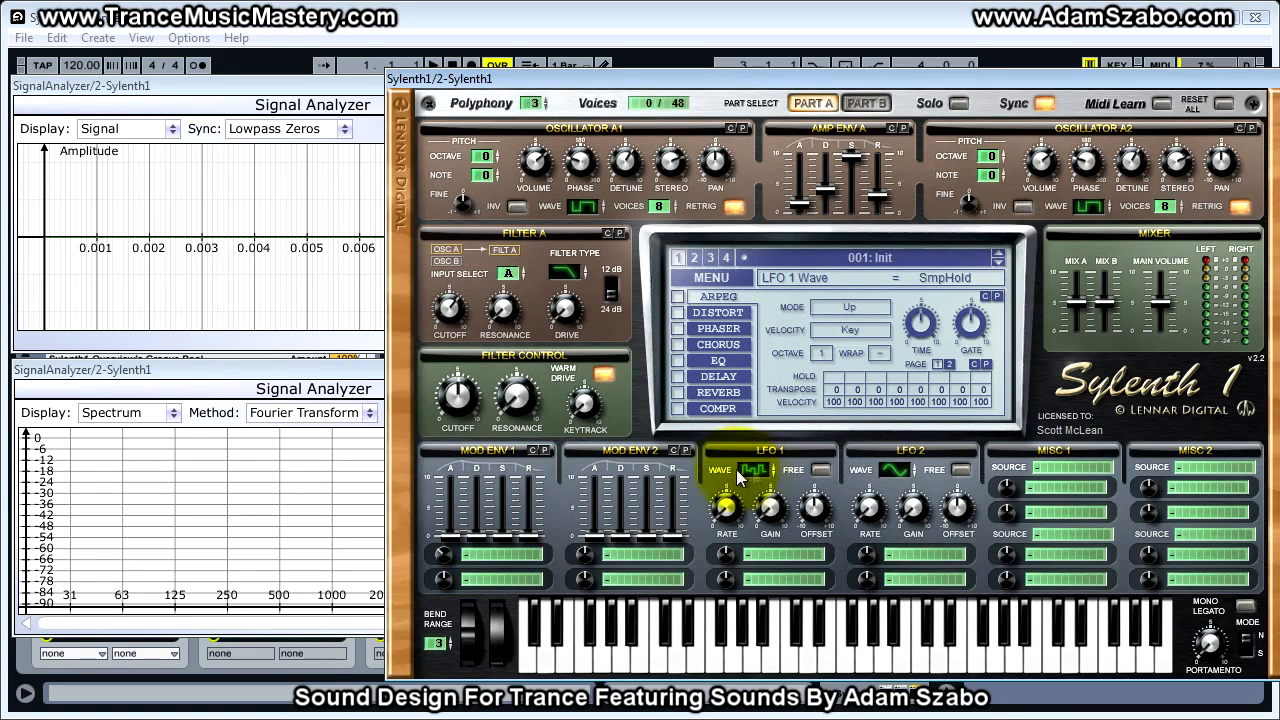
click(761, 472)
right_click(761, 472)
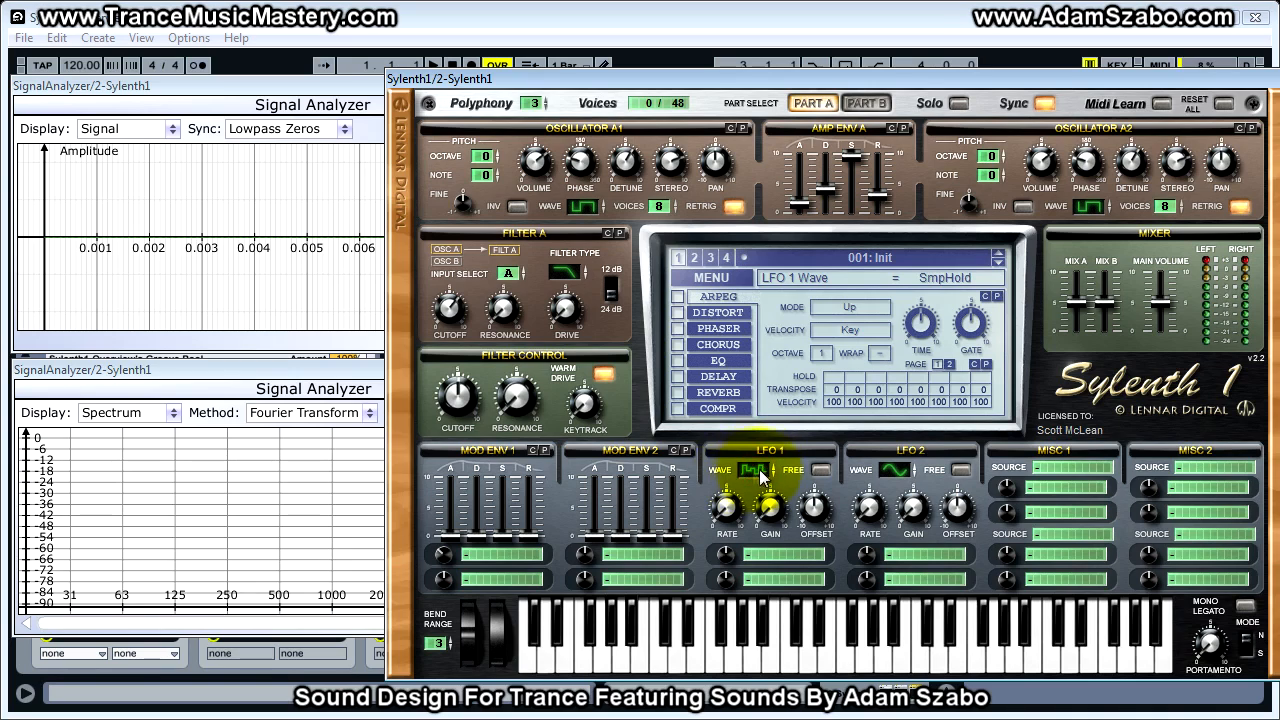
click(762, 471)
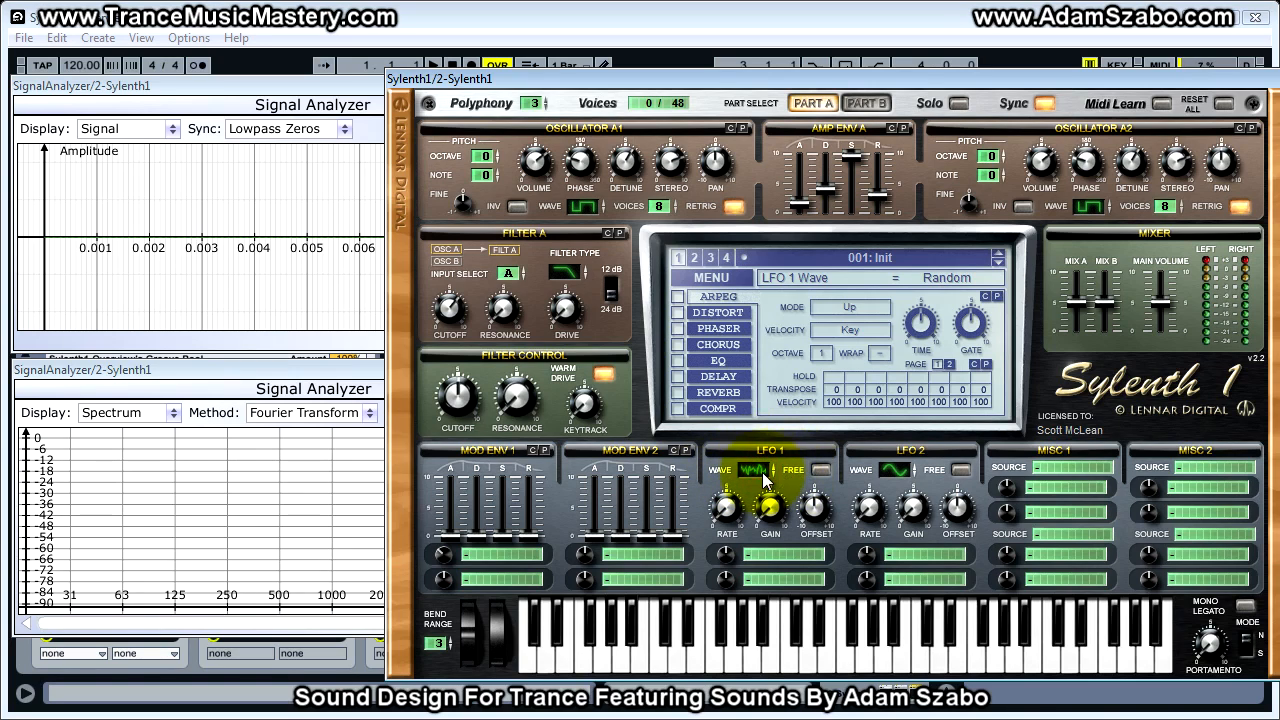
drag(767, 472, 768, 535)
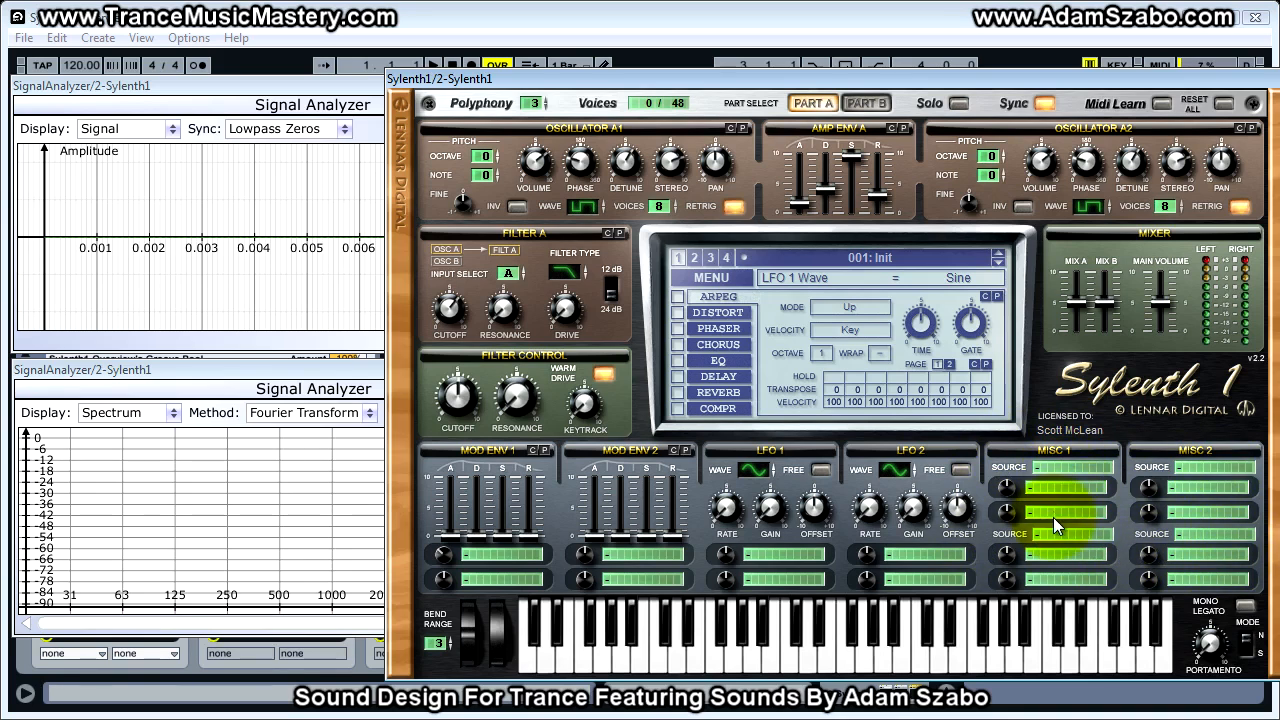
- Examine the oscillator, filter and misc destinations available for the first modulation slot in Misc 1
click(1067, 468)
click(1040, 484)
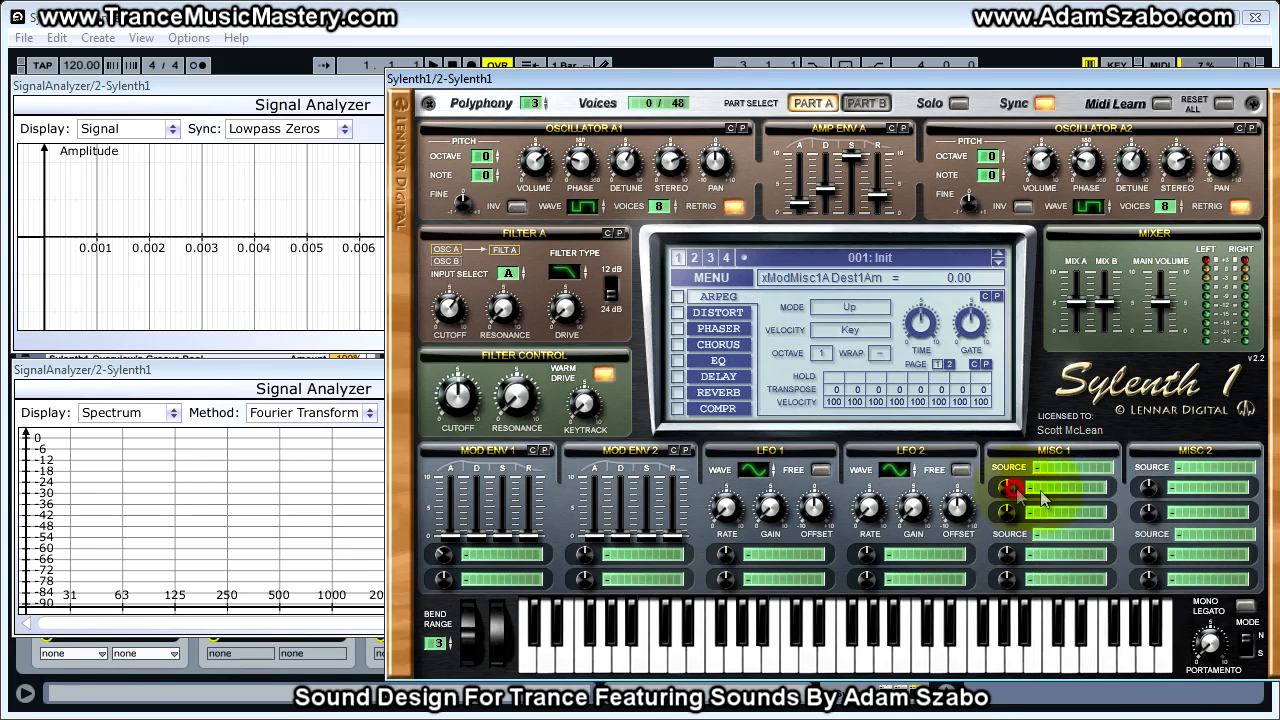
click(1044, 490)
click(1051, 487)
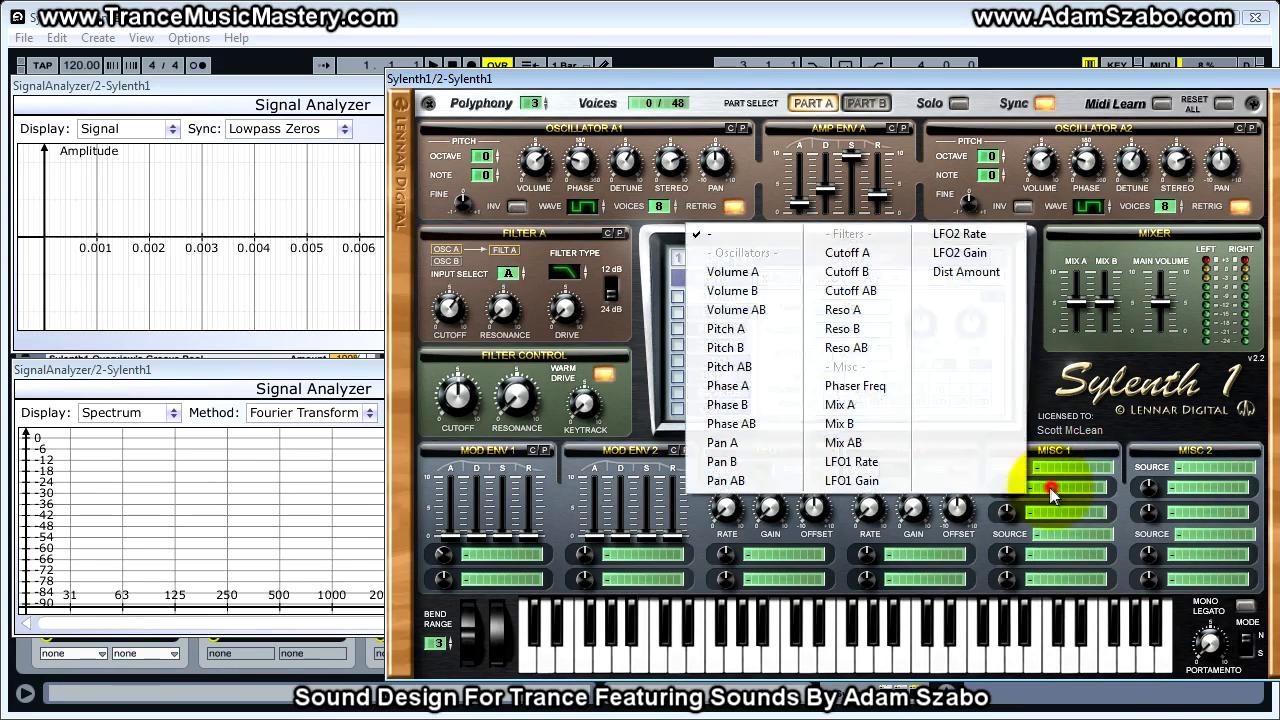
click(1118, 517)
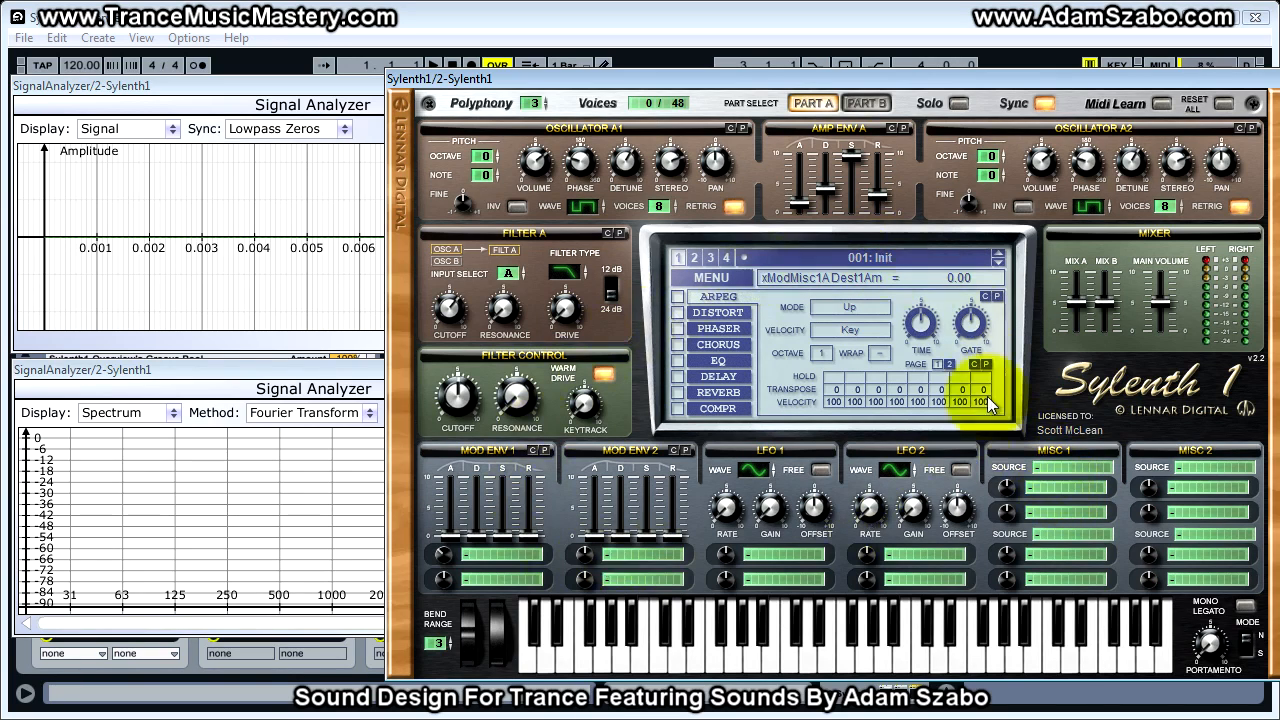
click(1055, 490)
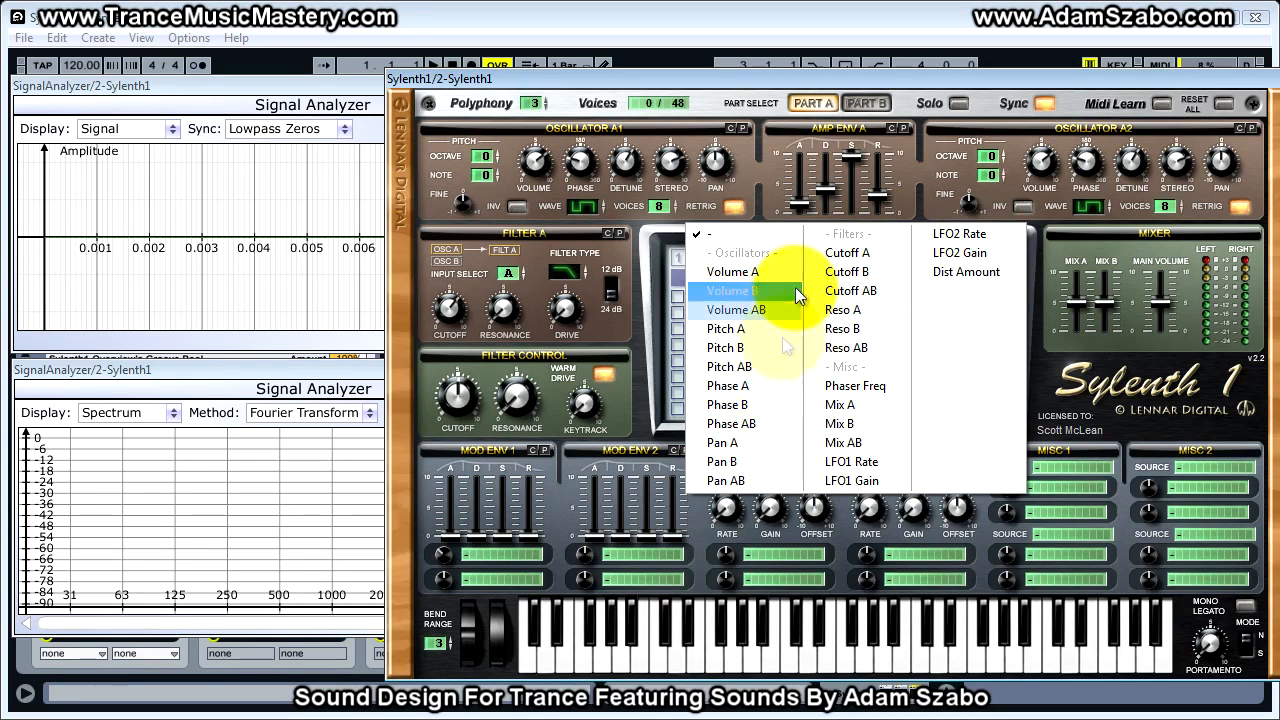
click(1130, 446)
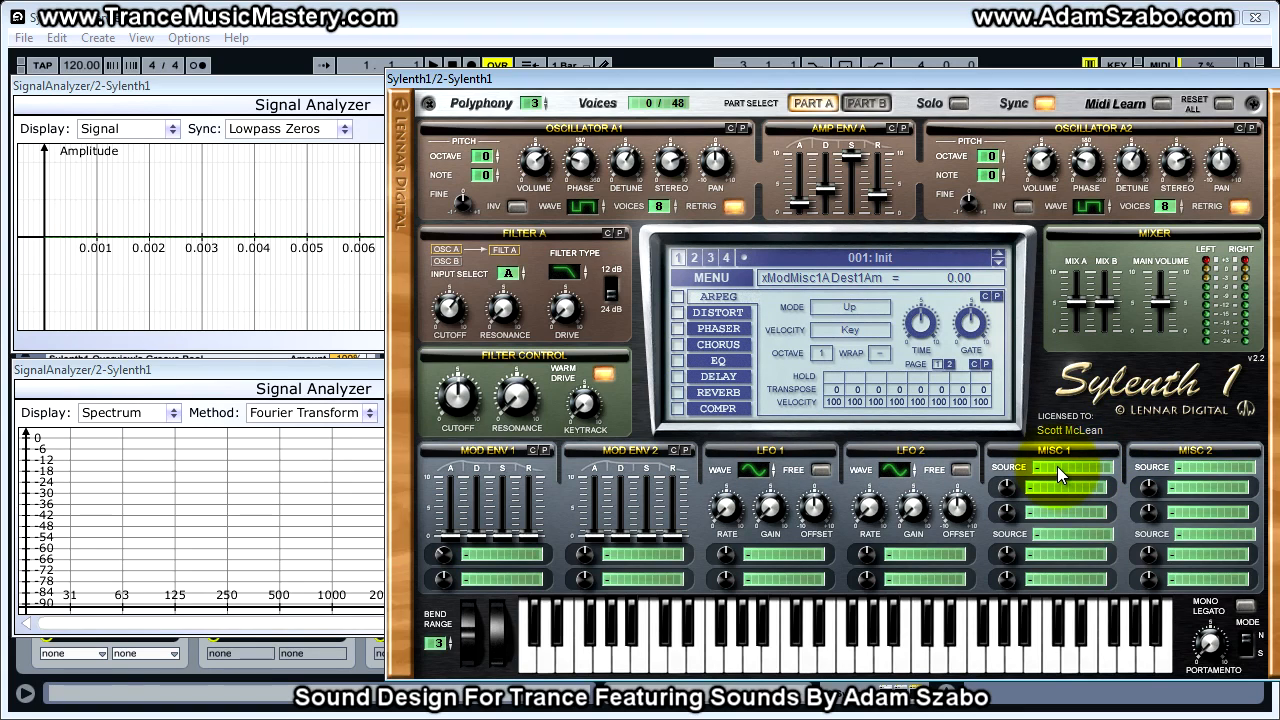
- Review the modulation sources available in Misc 1, moving the synth window up to show the whole list
click(1057, 466)
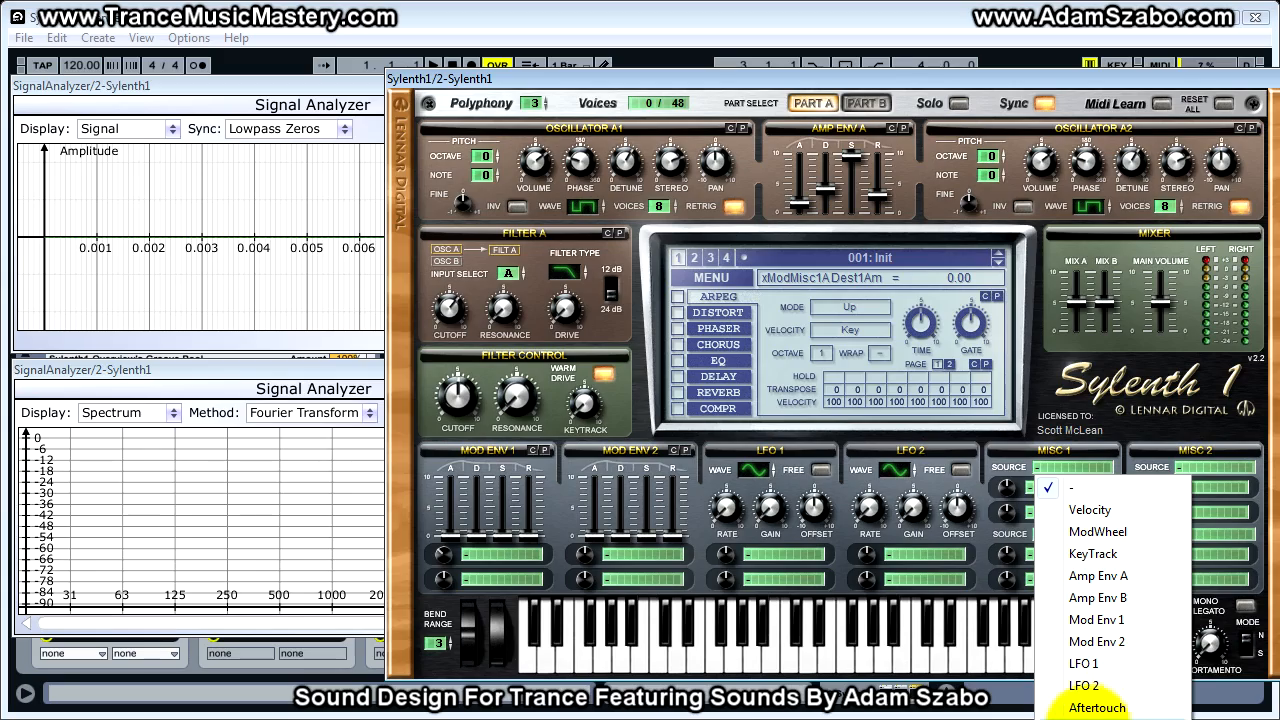
click(1048, 404)
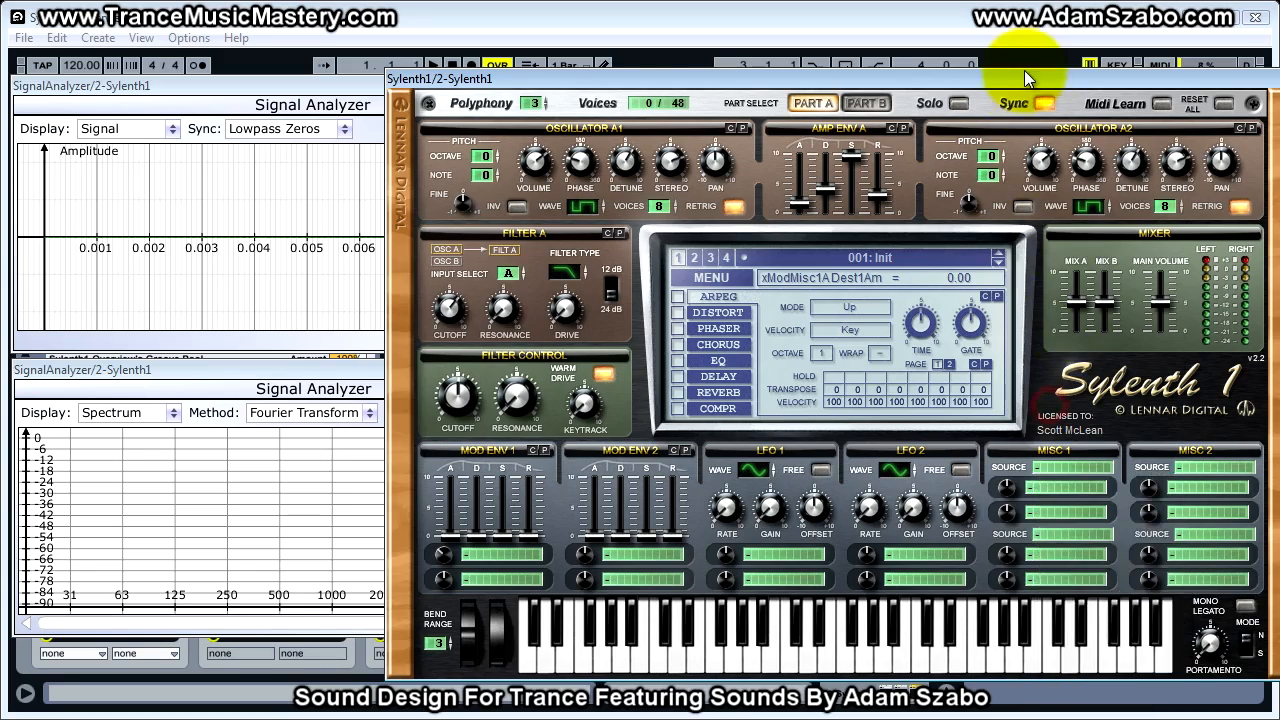
drag(1024, 73, 984, 19)
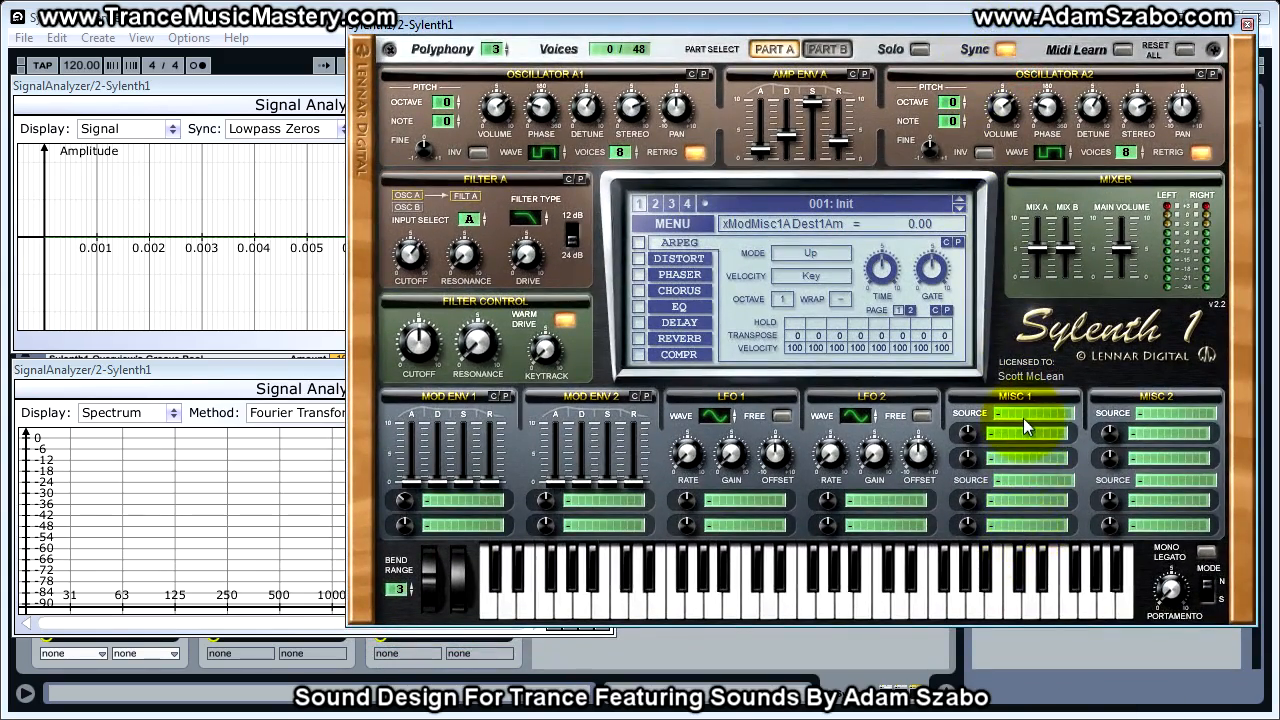
click(1023, 415)
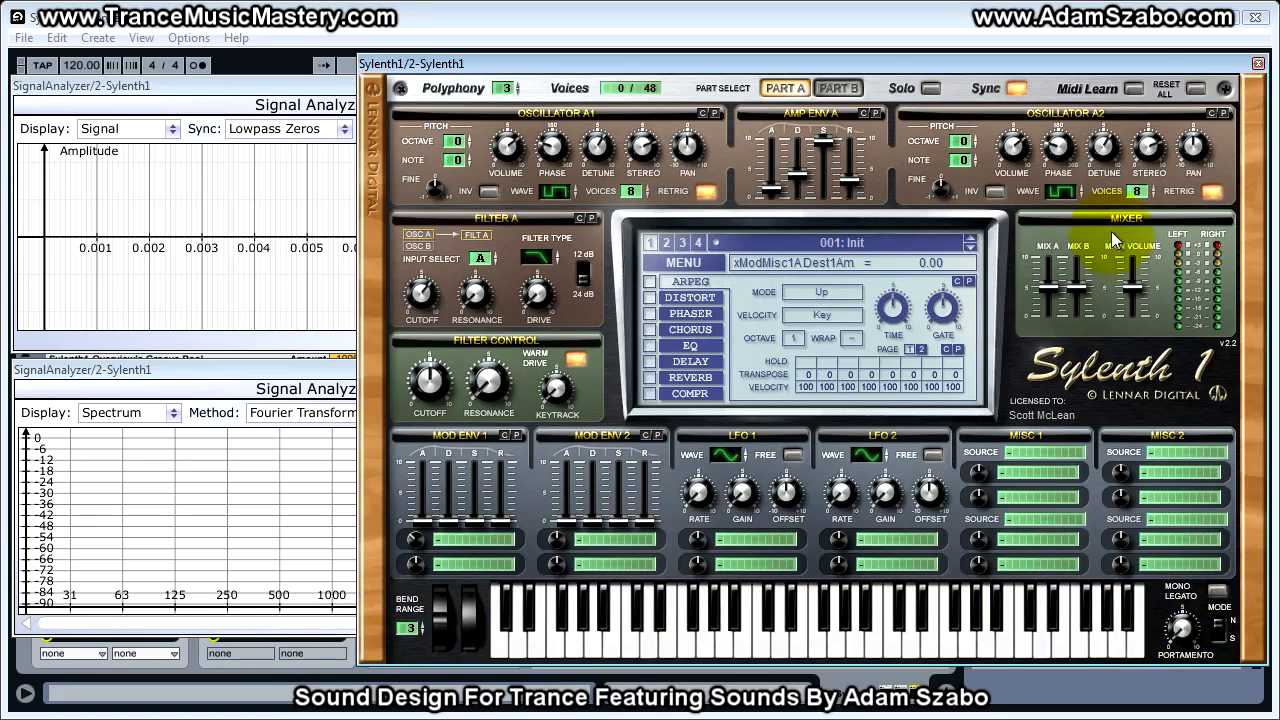
- View Part B's oscillators and filter in relation to the mixer and return to Part A
click(838, 88)
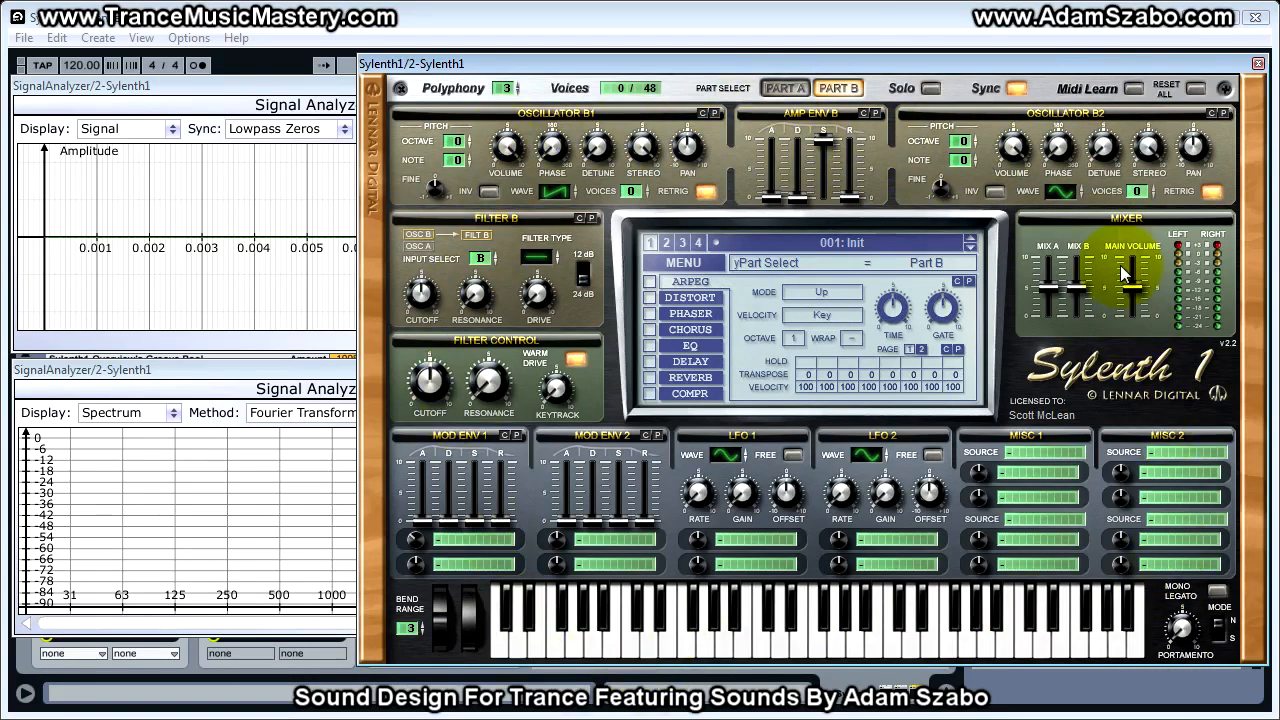
click(785, 88)
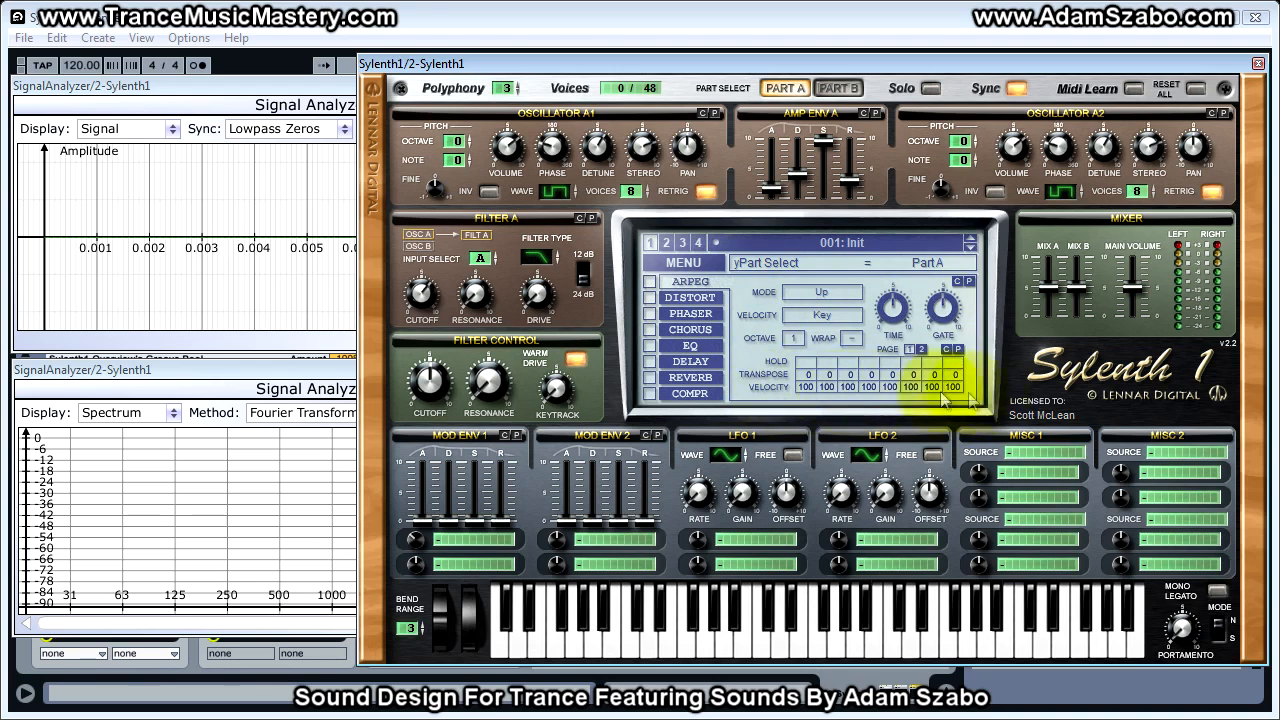
- Browse the settings of the distortion, phaser, chorus, EQ, delay, reverb and compressor effects, and return to the arpeggiator
click(690, 297)
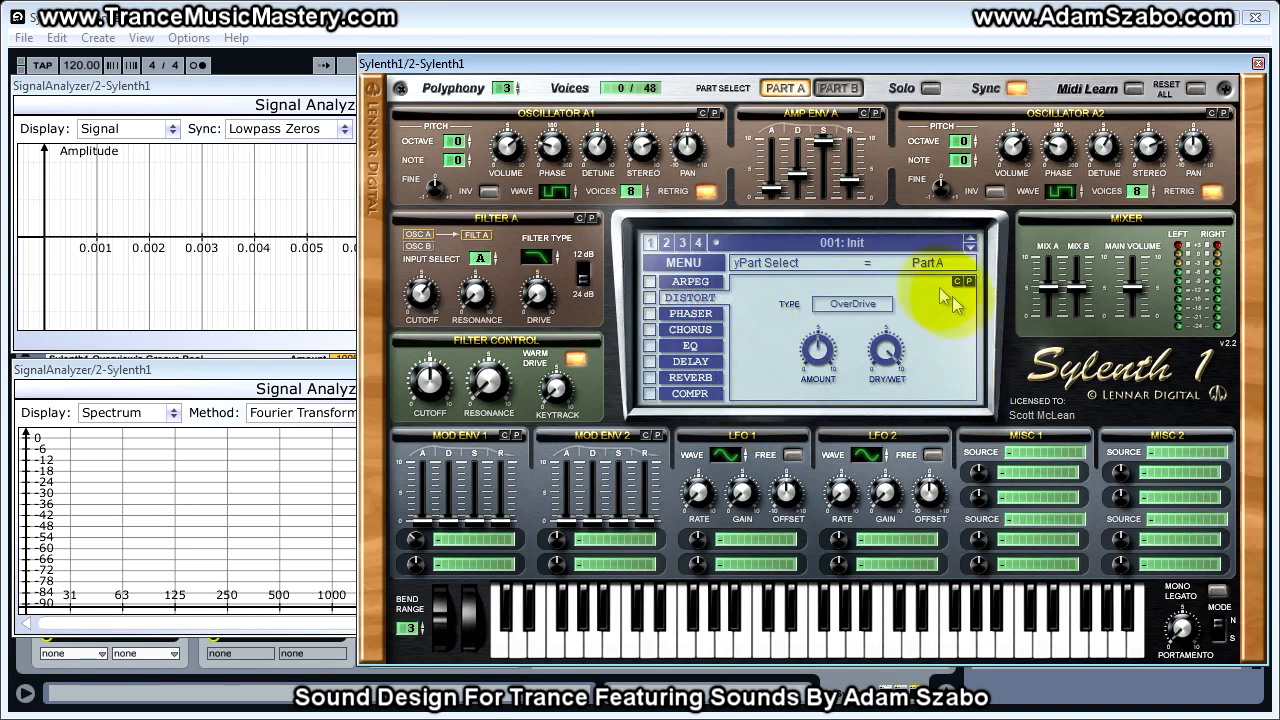
click(690, 315)
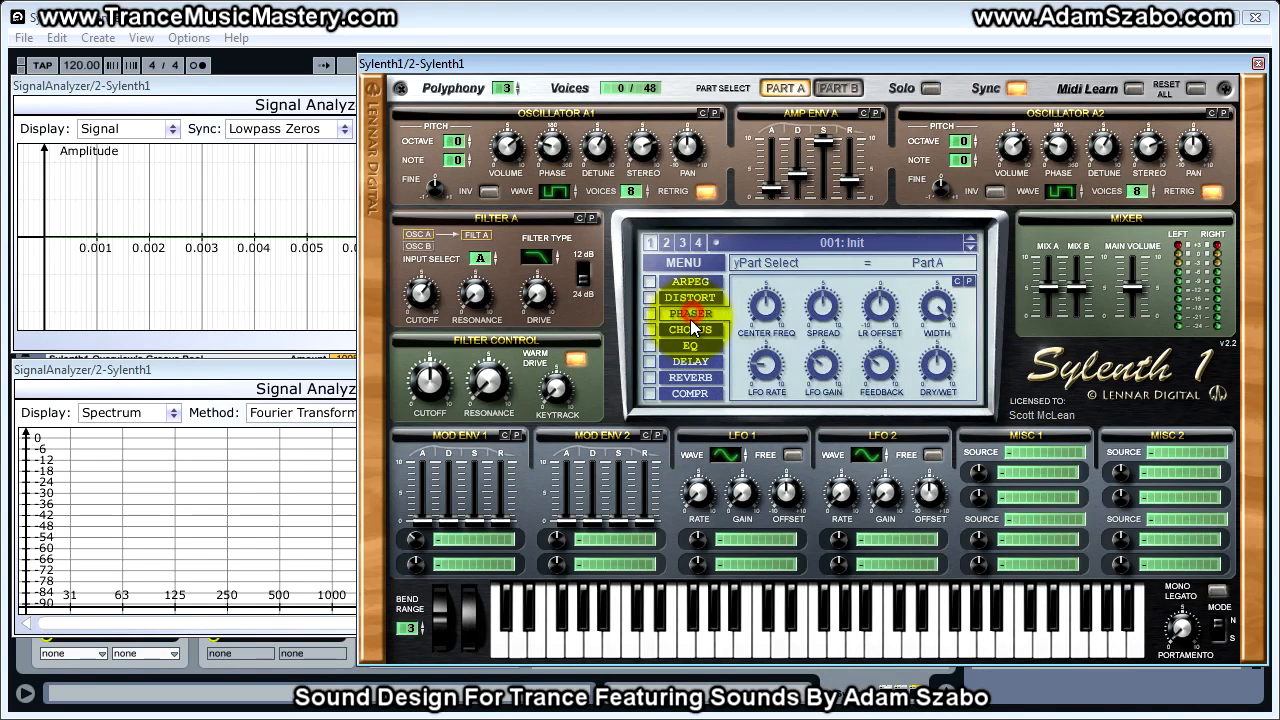
click(684, 331)
click(705, 346)
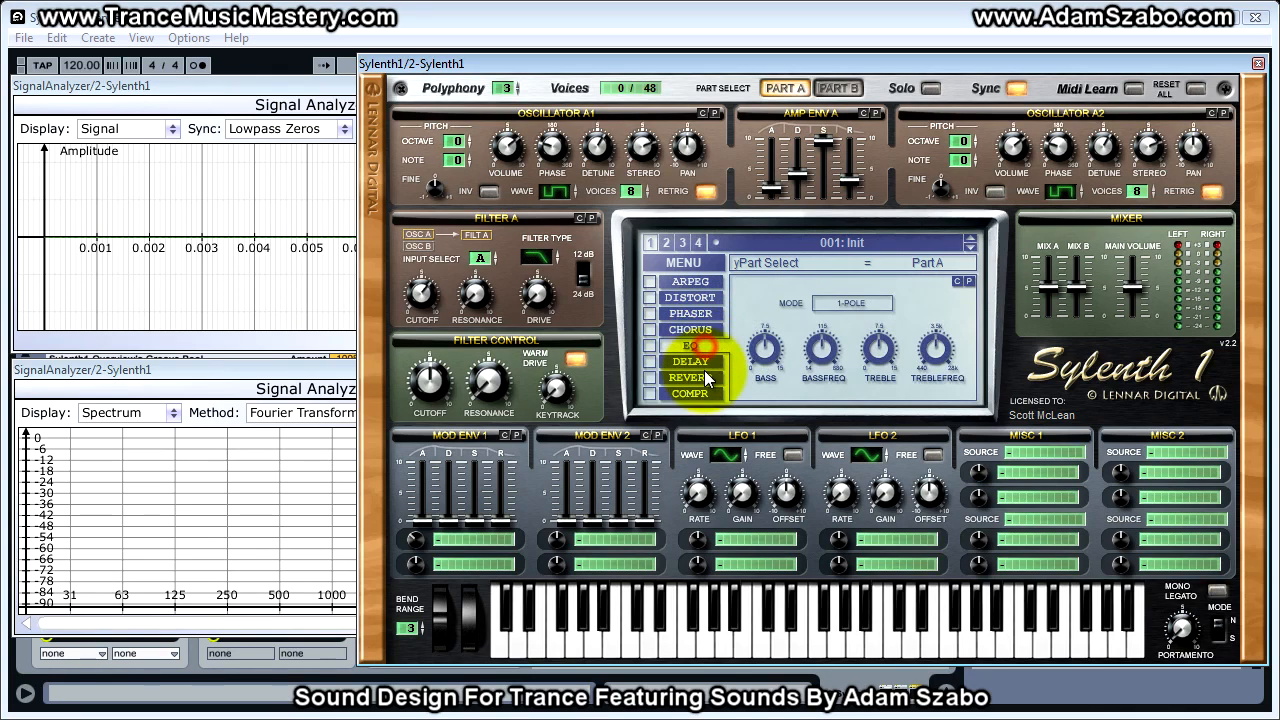
click(704, 362)
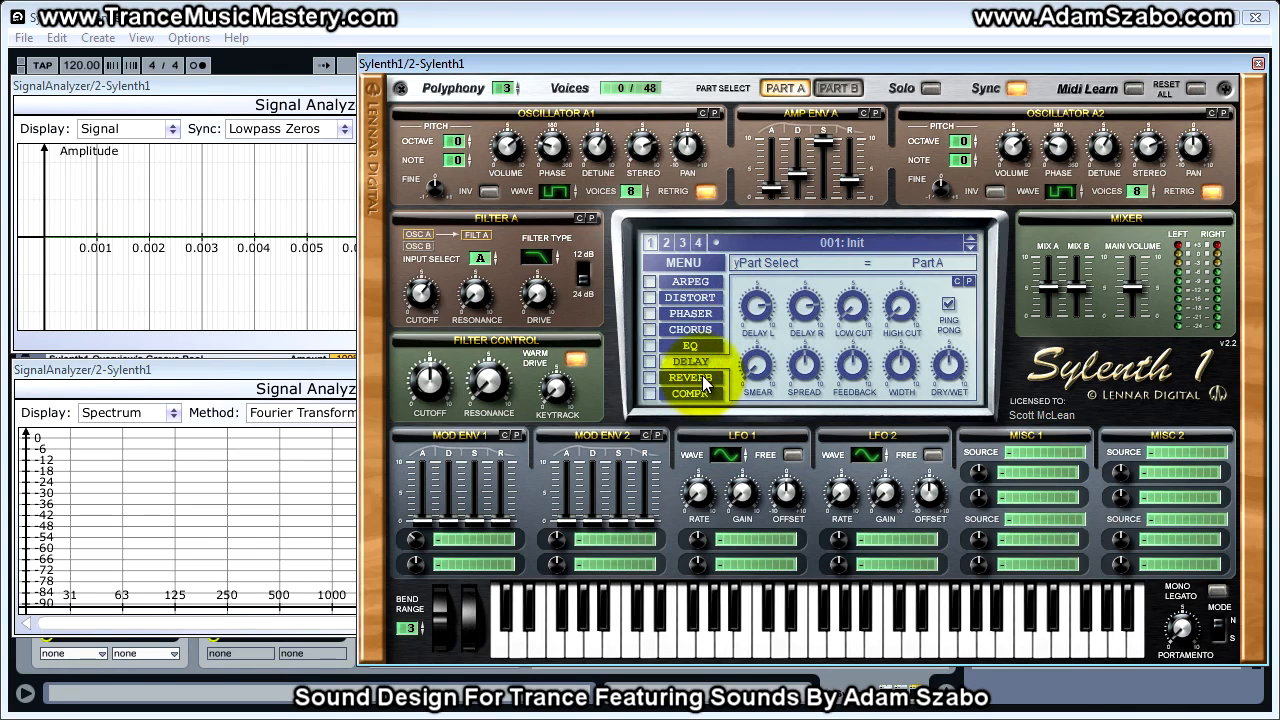
click(702, 379)
click(702, 395)
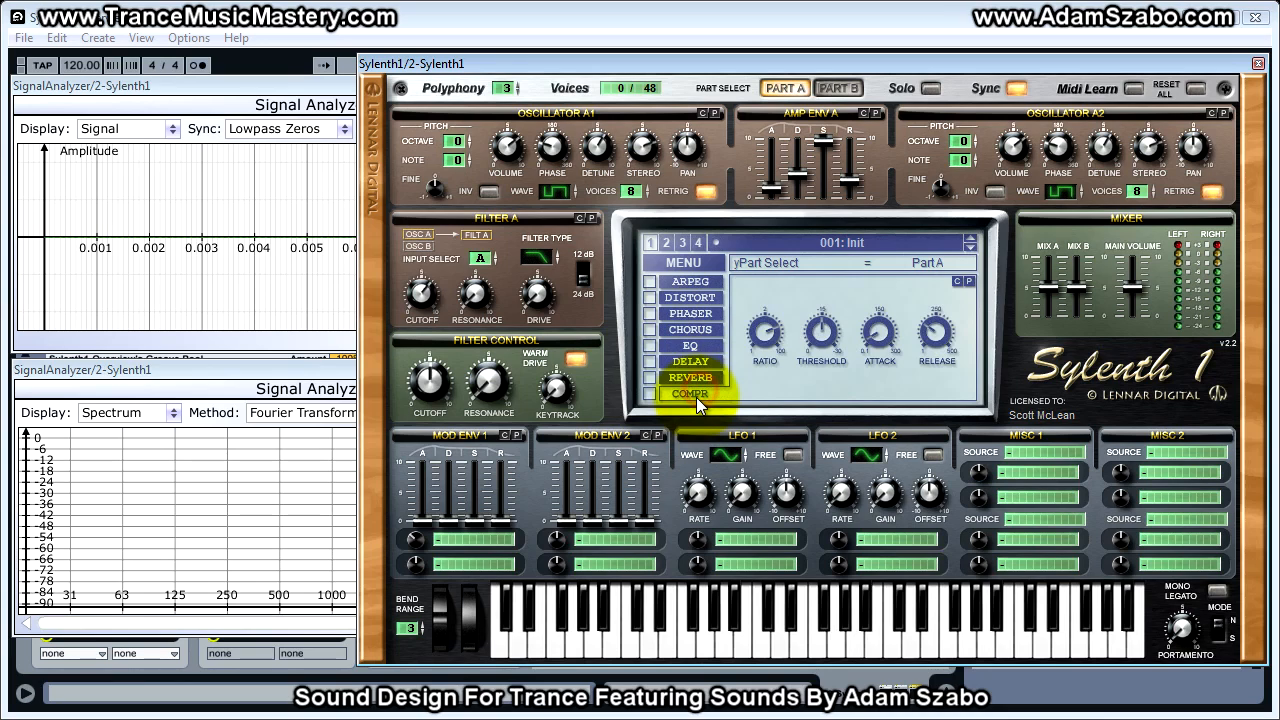
click(688, 281)
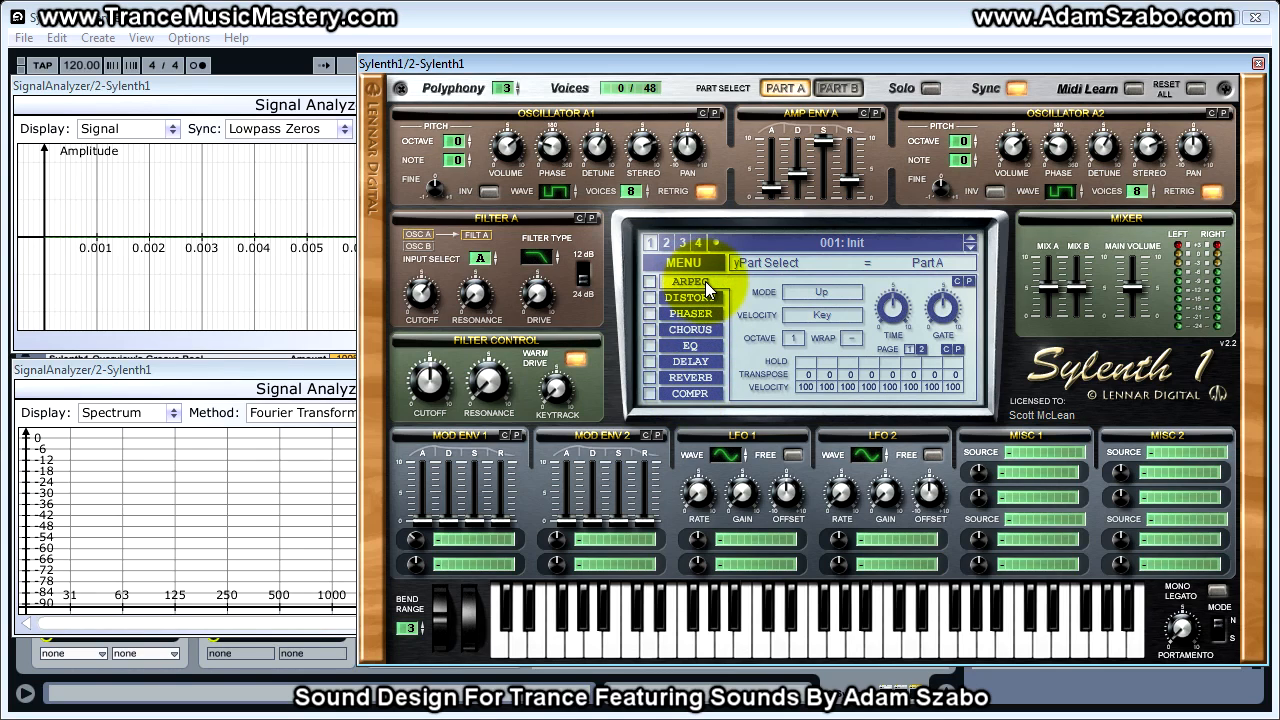
- Compare the delay and reverb settings and view the compressor's controls
click(702, 363)
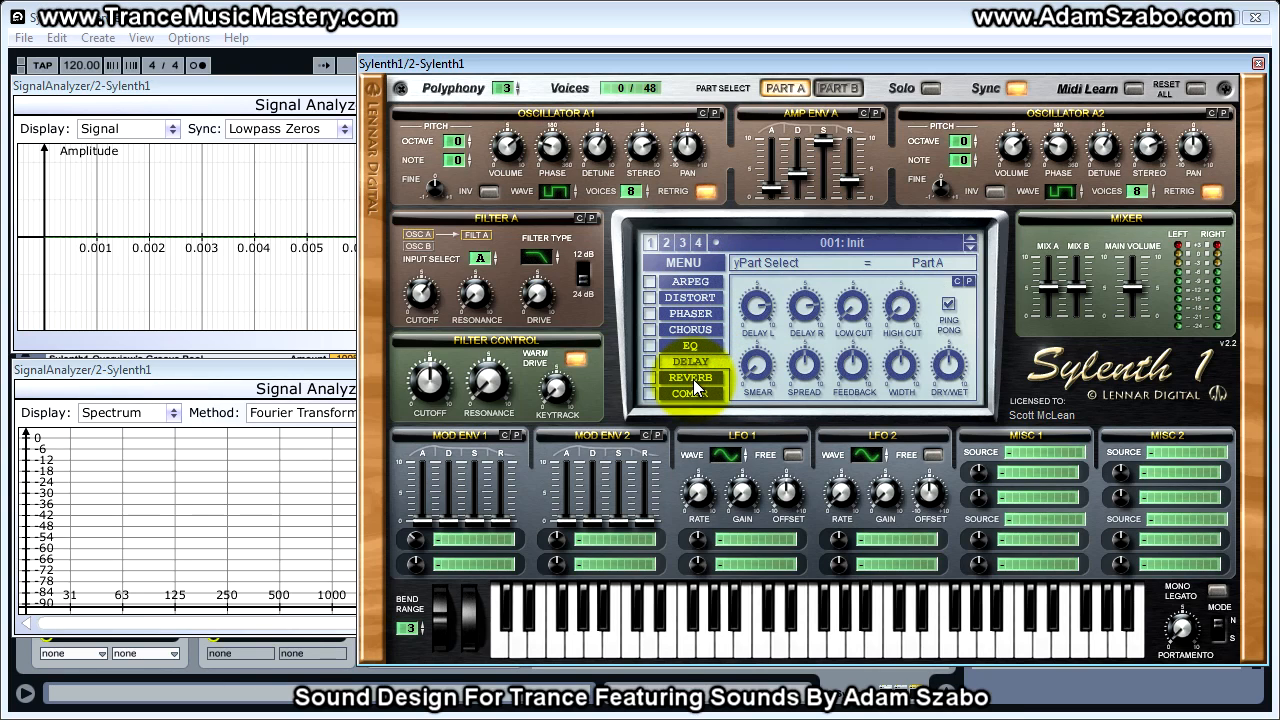
click(693, 379)
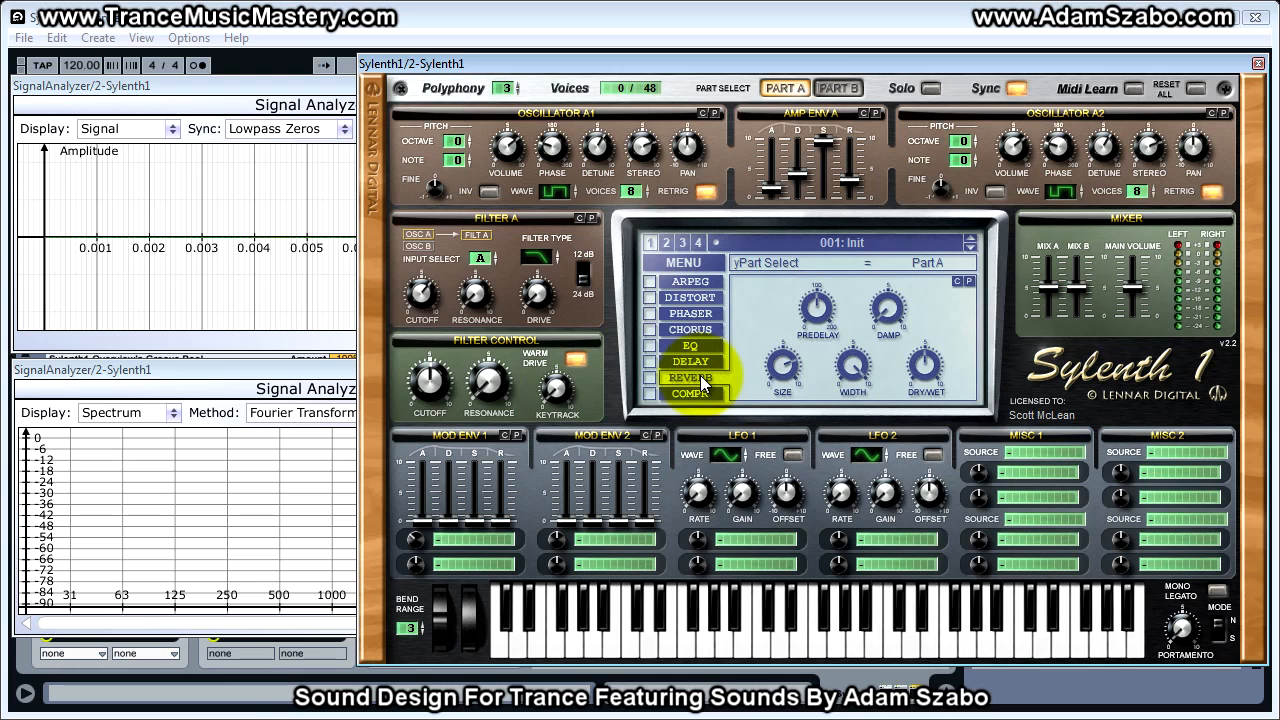
click(696, 363)
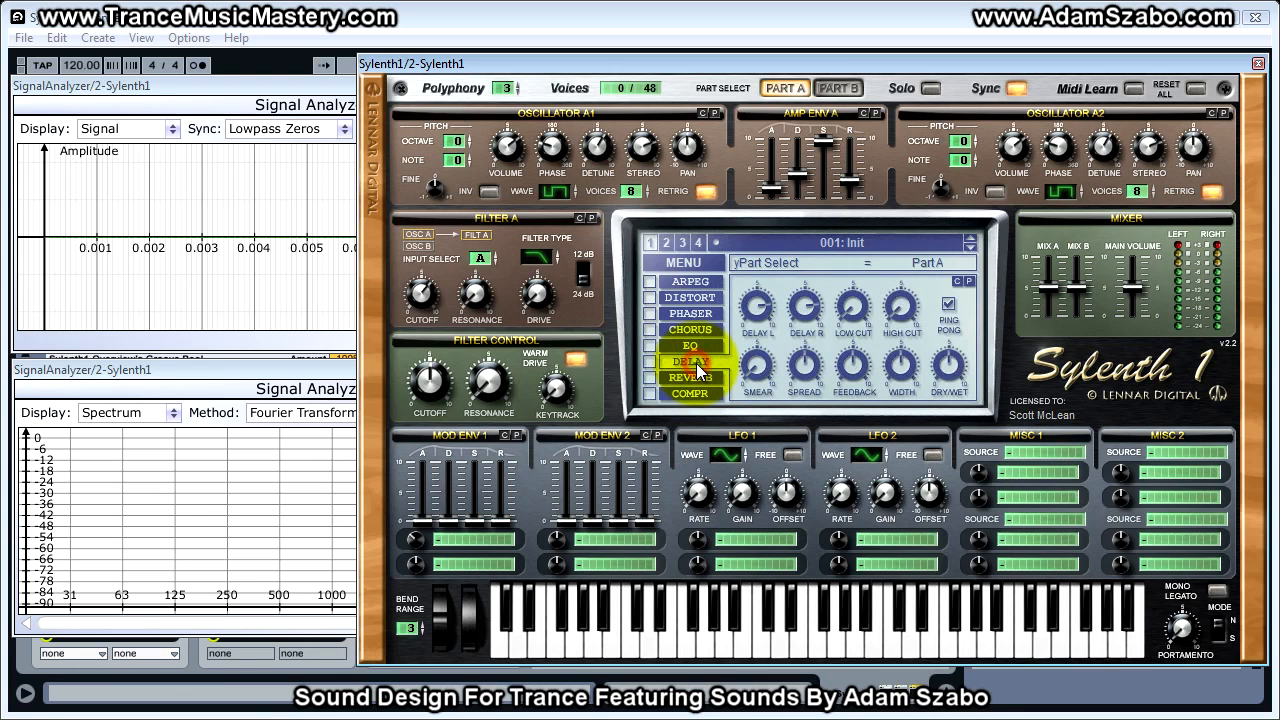
click(695, 394)
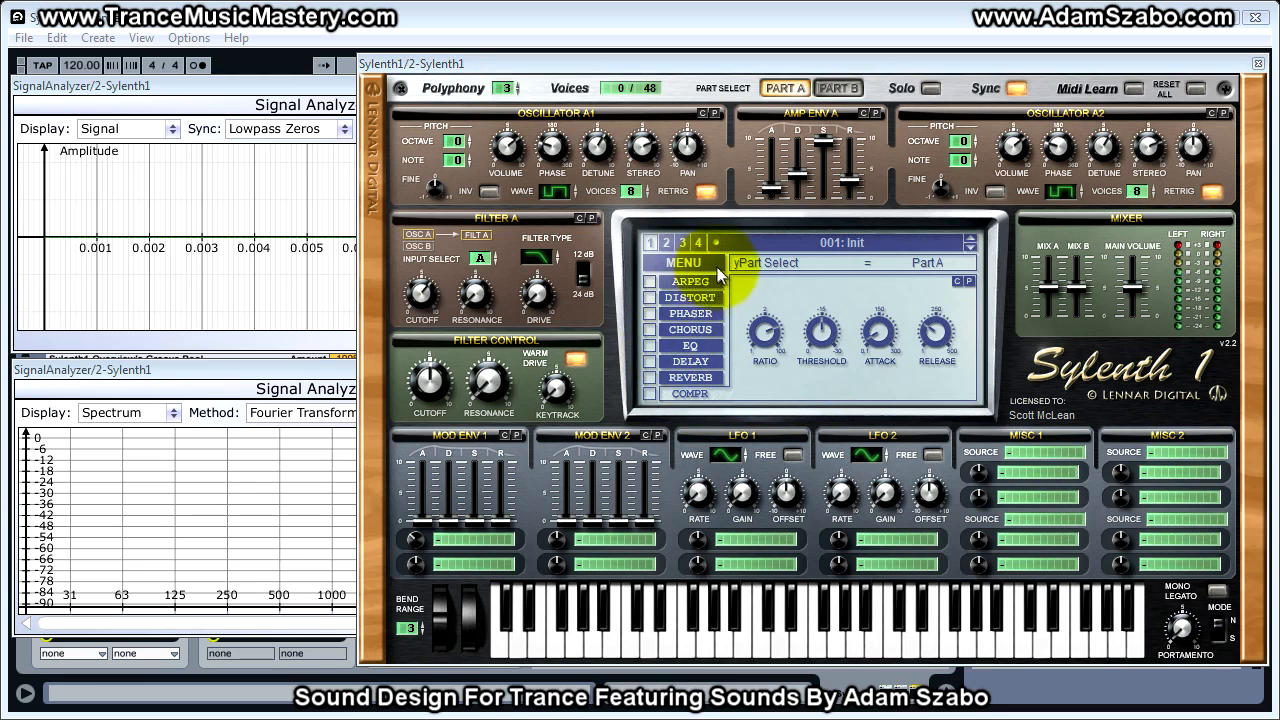
- Review each effect's controls again, from distortion, phaser, chorus and EQ to reverb, delay and compressor
click(688, 297)
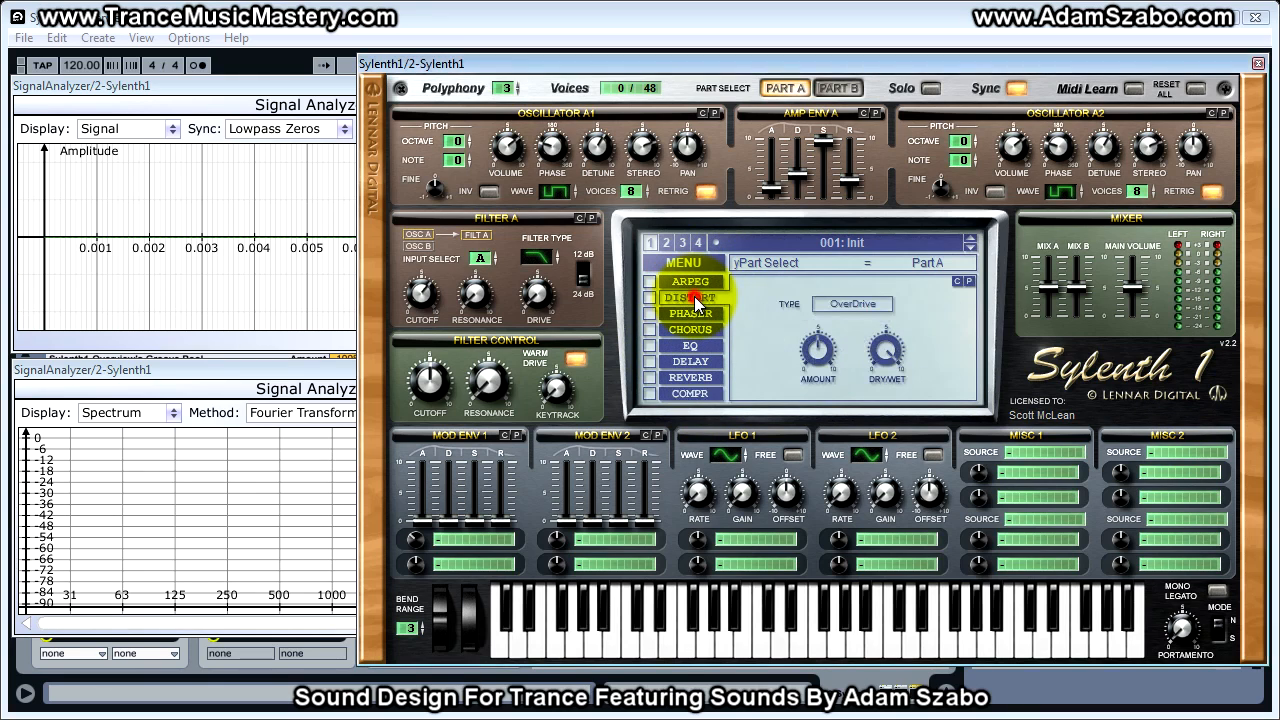
click(703, 312)
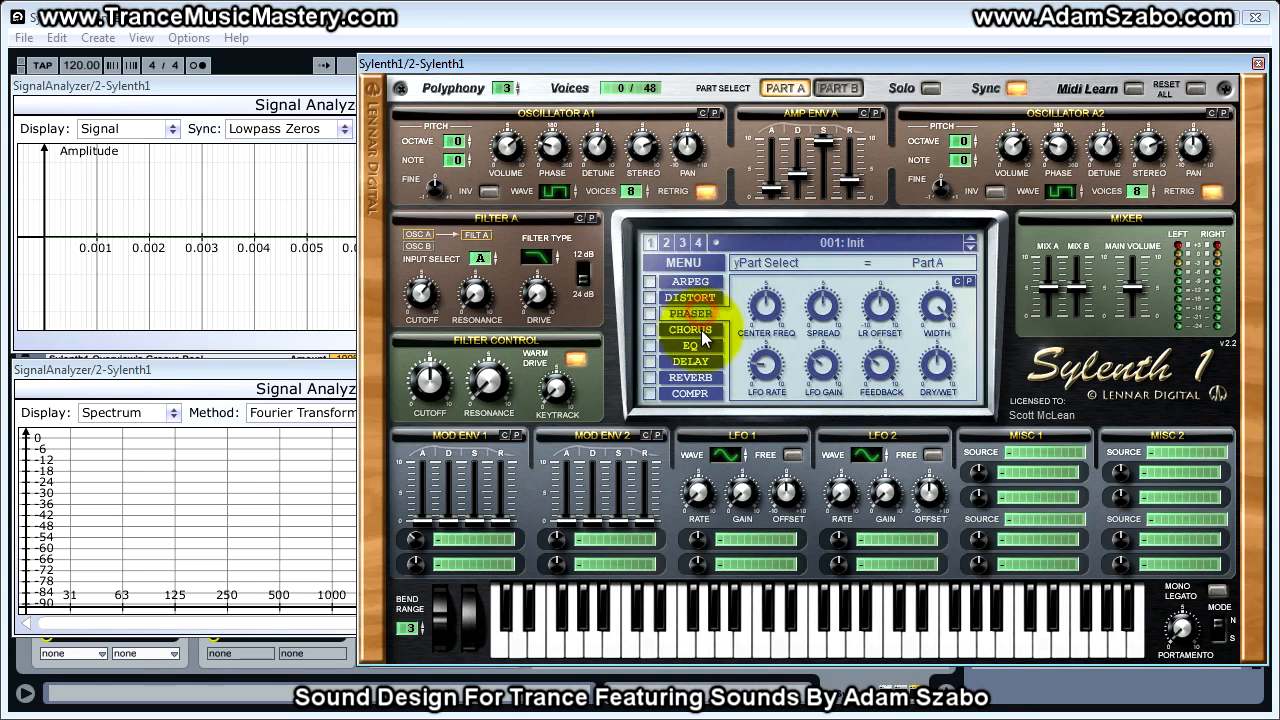
click(701, 332)
click(701, 347)
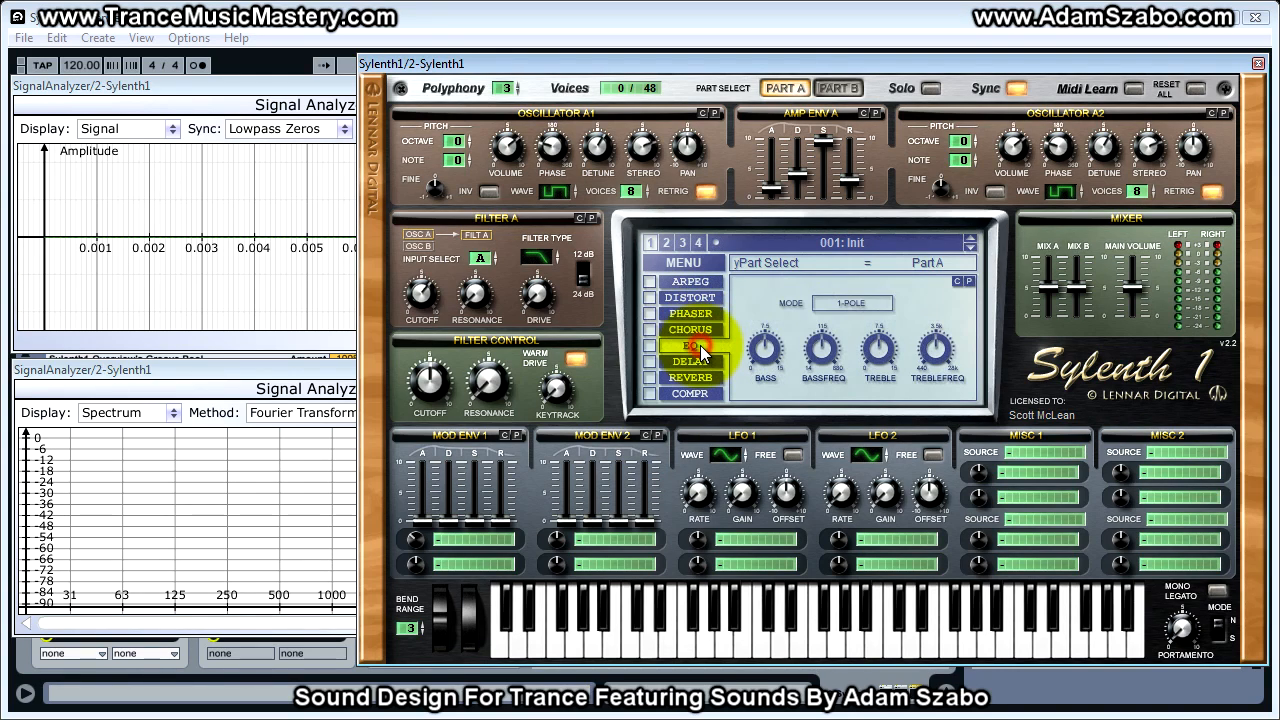
click(702, 377)
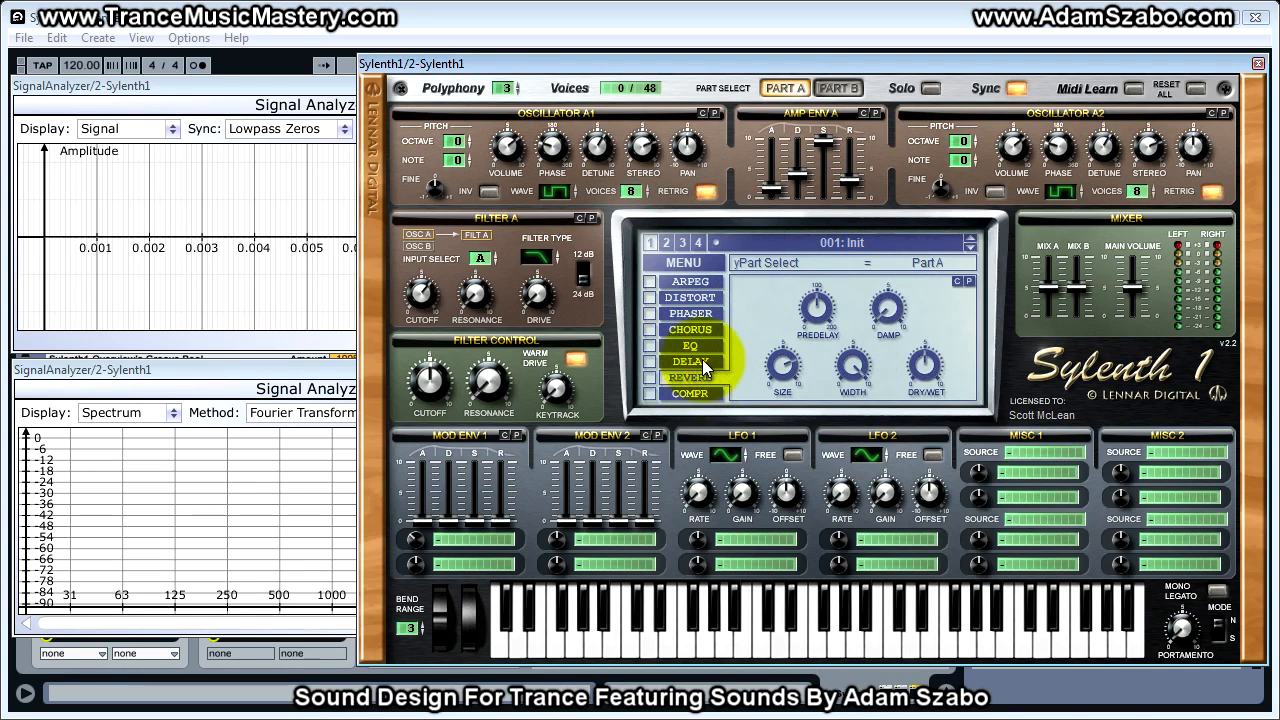
click(702, 361)
click(695, 392)
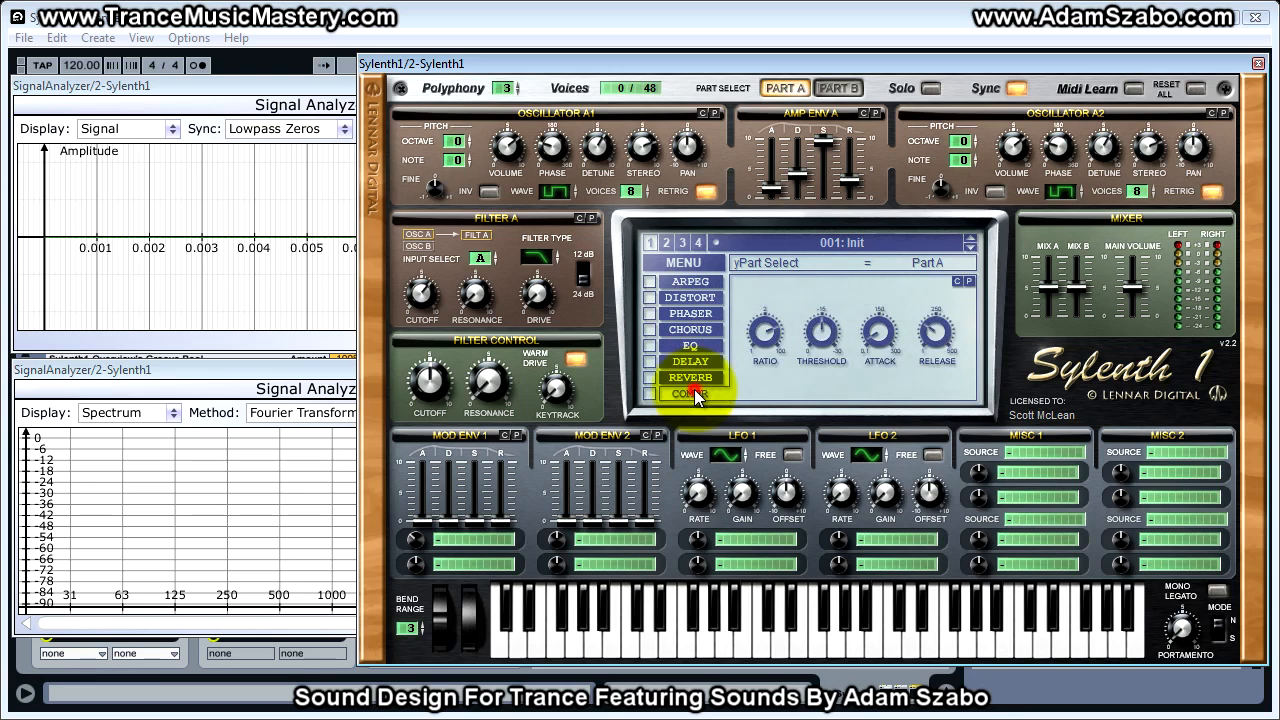